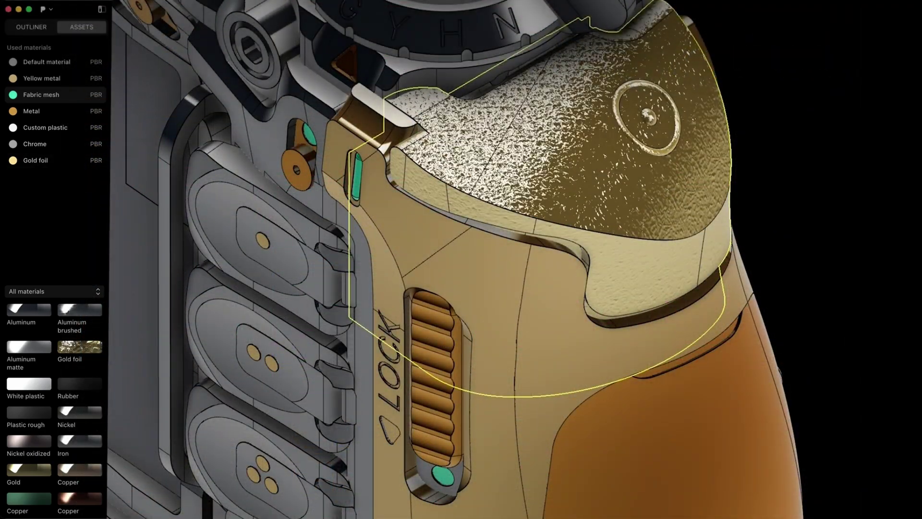
{"action": "scroll", "coordinate": [70, 387], "scroll_direction": "down", "scroll_amount": 5}
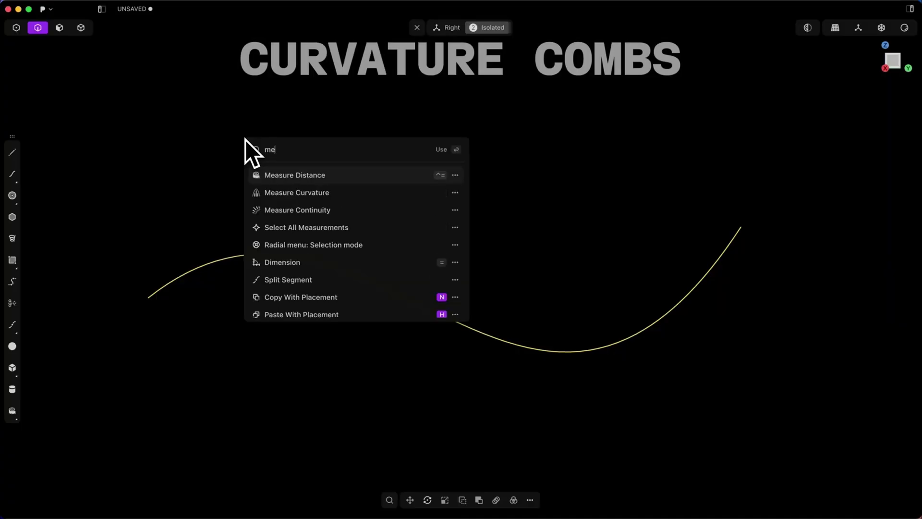
Measure the curvature of the selected S-shaped curve
{"action": "type", "text": "asur"}
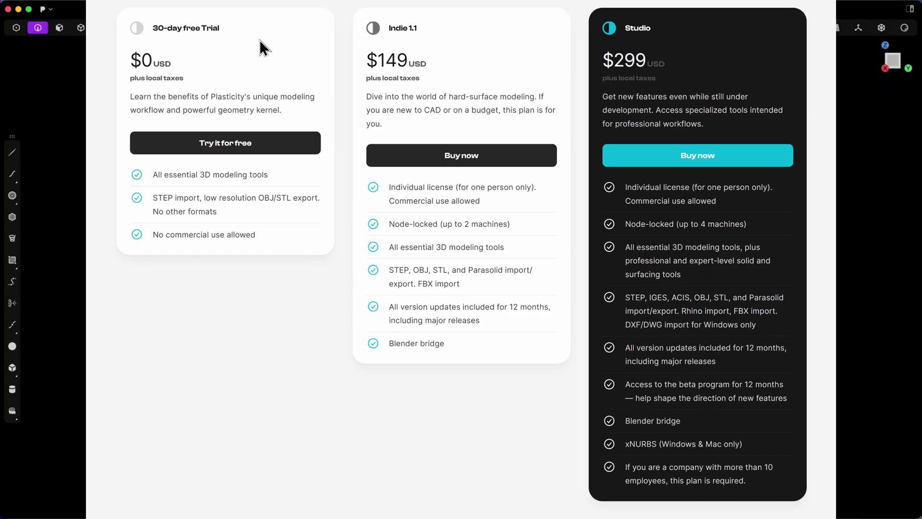
{"action": "key", "text": "Return"}
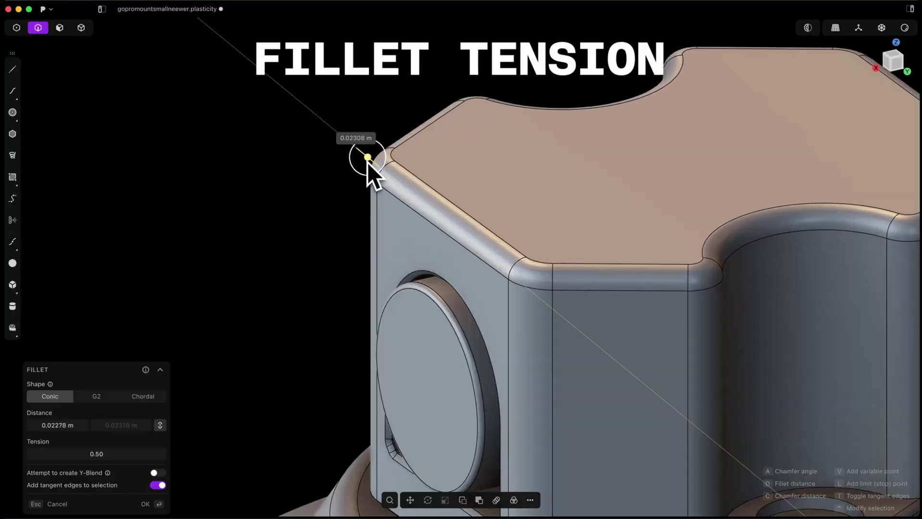
Fillet the upper perimeter edges of the mount with a conic shape at 0.02465 m distance and adjust the fillet tension
{"action": "left_click_drag", "start_coordinate": [368, 163], "coordinate": [366, 162]}
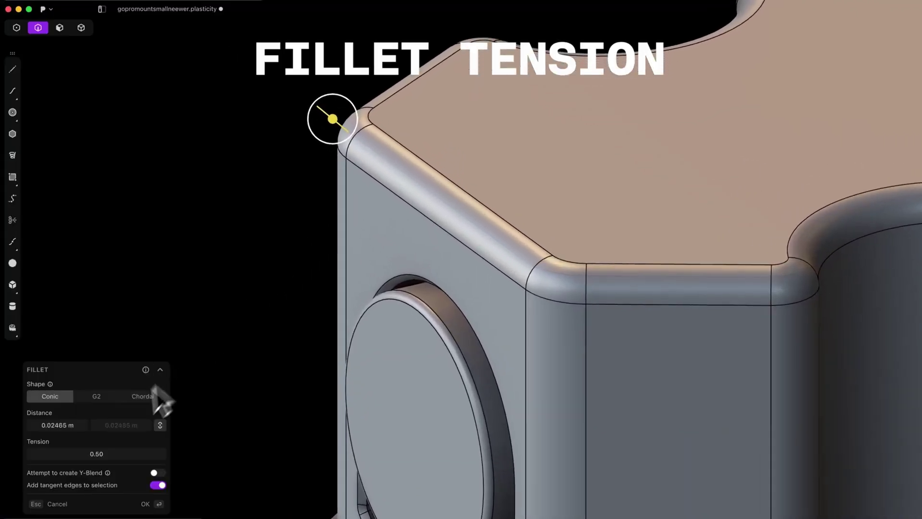
{"action": "left_click_drag", "start_coordinate": [93, 455], "coordinate": [94, 455]}
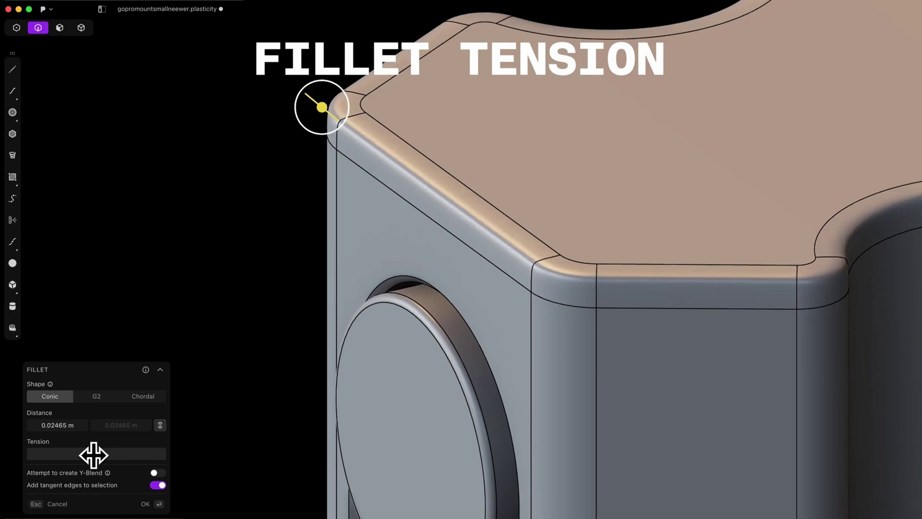
{"action": "key", "text": "Return"}
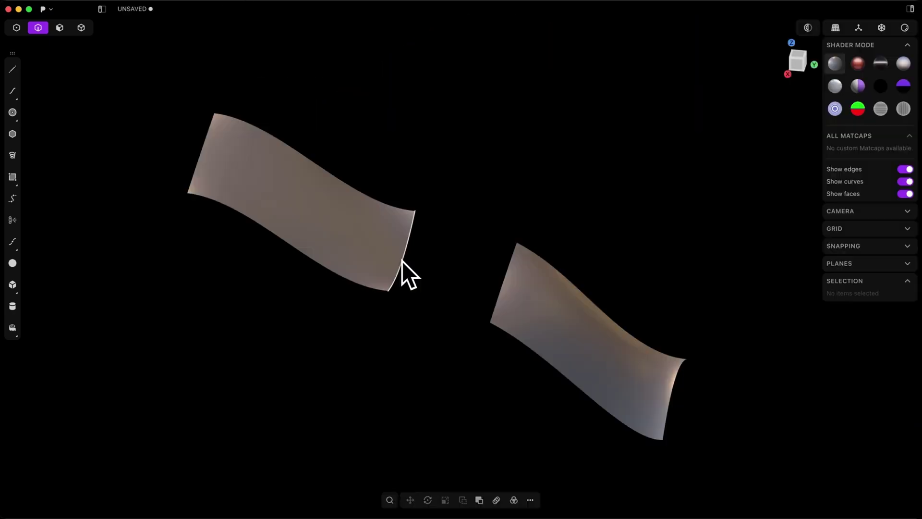
Align the two separate curved sheets using their facing end edges
{"action": "left_click", "coordinate": [402, 260]}
{"action": "left_click", "coordinate": [499, 288], "text": "shift"}
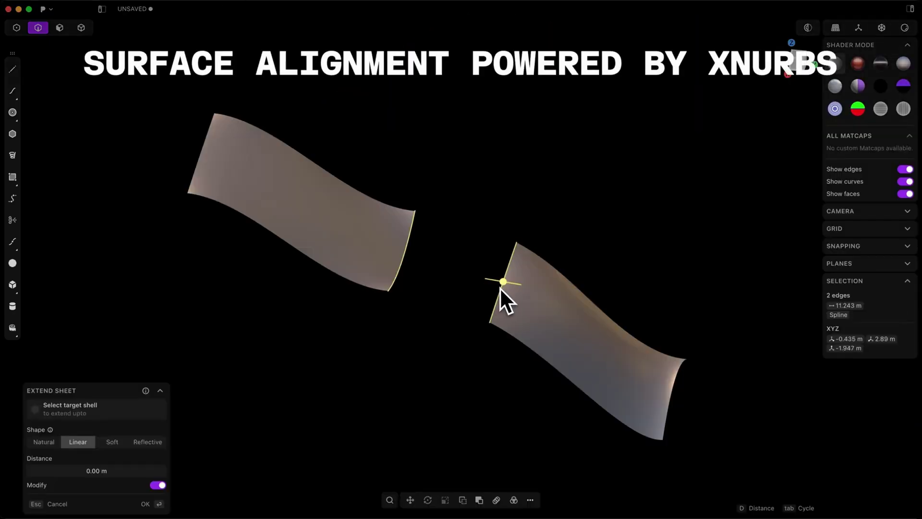
{"action": "type", "text": "falign"}
{"action": "key", "text": "Return"}
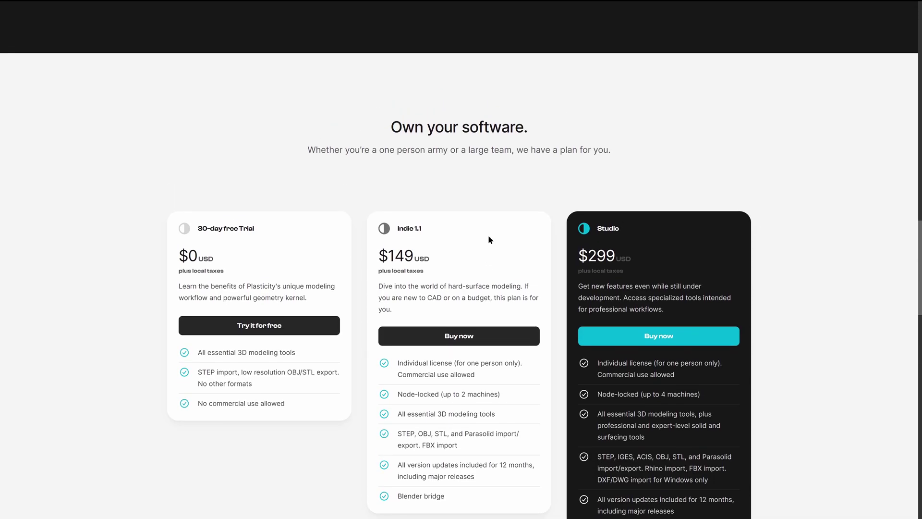
On the Plasticity pricing page, review the Trial, Indie 1.1 and Studio plans, and switch to the Indie vs Studio comparison document
{"action": "scroll", "coordinate": [476, 232], "scroll_direction": "down", "scroll_amount": 2}
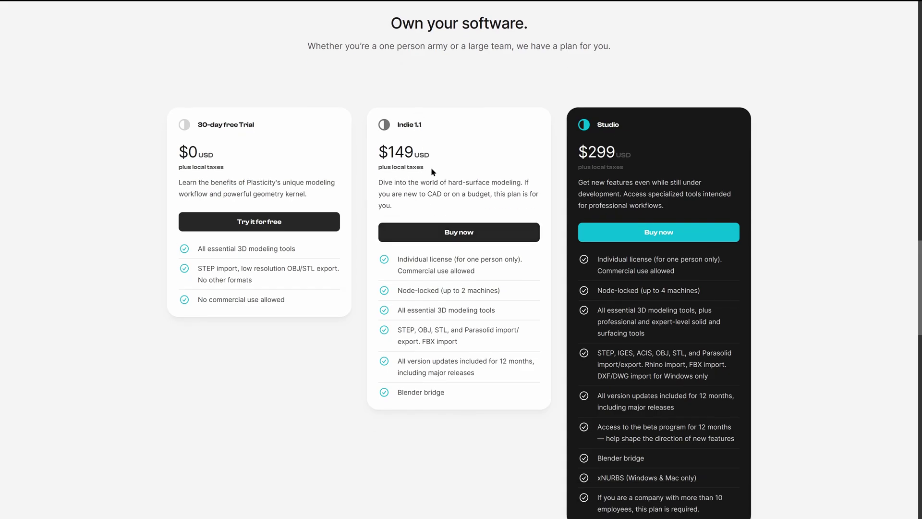
{"action": "scroll", "coordinate": [639, 246], "scroll_direction": "down", "scroll_amount": 1}
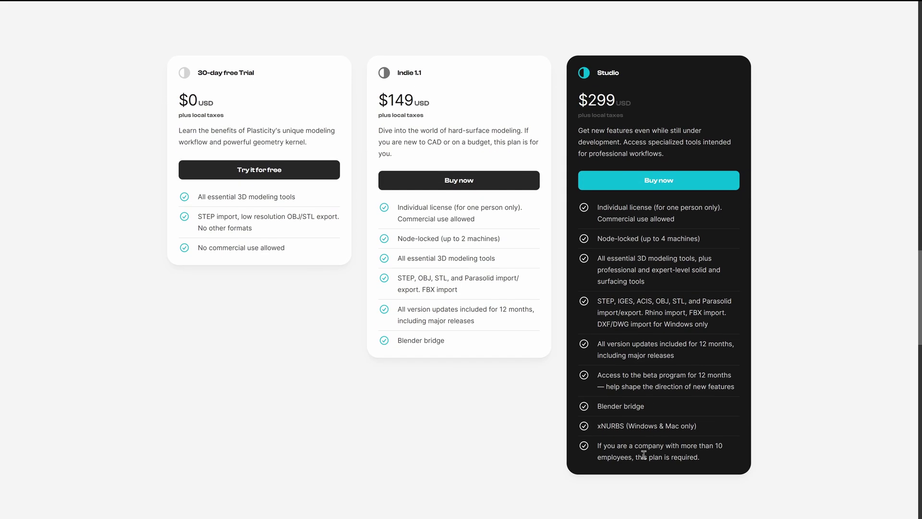
{"action": "scroll", "coordinate": [546, 208], "scroll_direction": "up", "scroll_amount": 1}
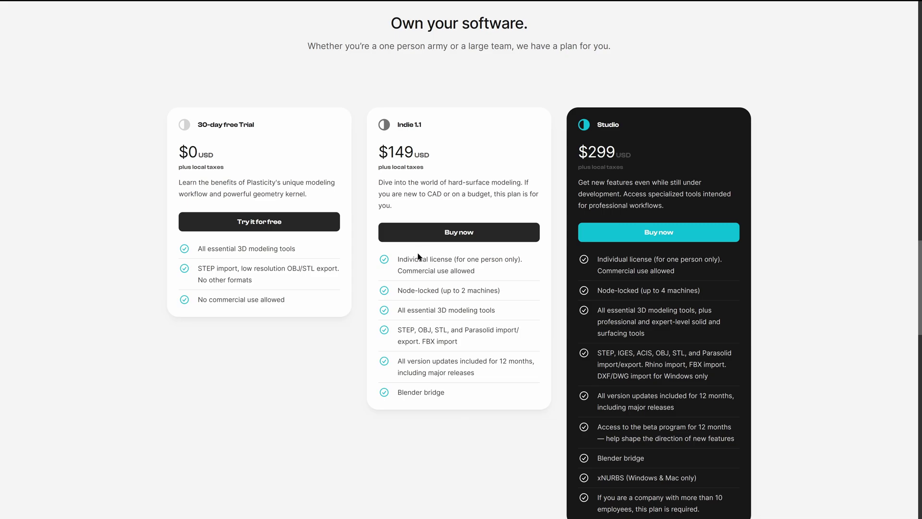
{"action": "key", "text": "ctrl+Tab"}
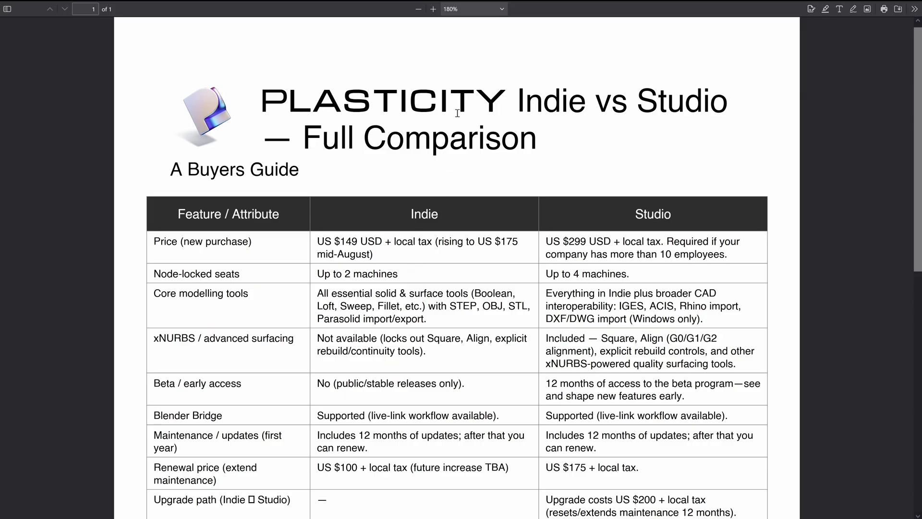
Highlight in yellow $175 and $299 in the price row, and "2 machines" and "4 machines" in the node-locked seats row
{"action": "scroll", "coordinate": [460, 113], "scroll_direction": "down", "scroll_amount": 1}
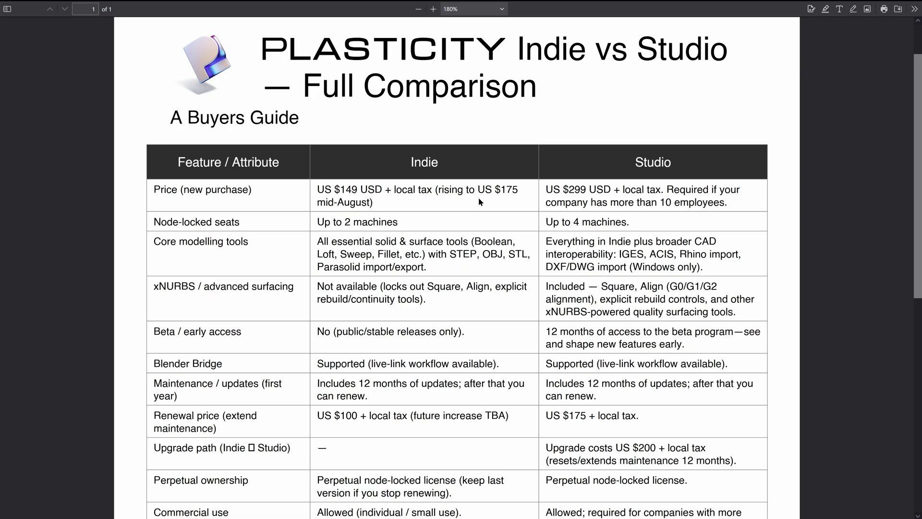
{"action": "left_click", "coordinate": [824, 10]}
{"action": "left_click_drag", "start_coordinate": [495, 190], "coordinate": [586, 190]}
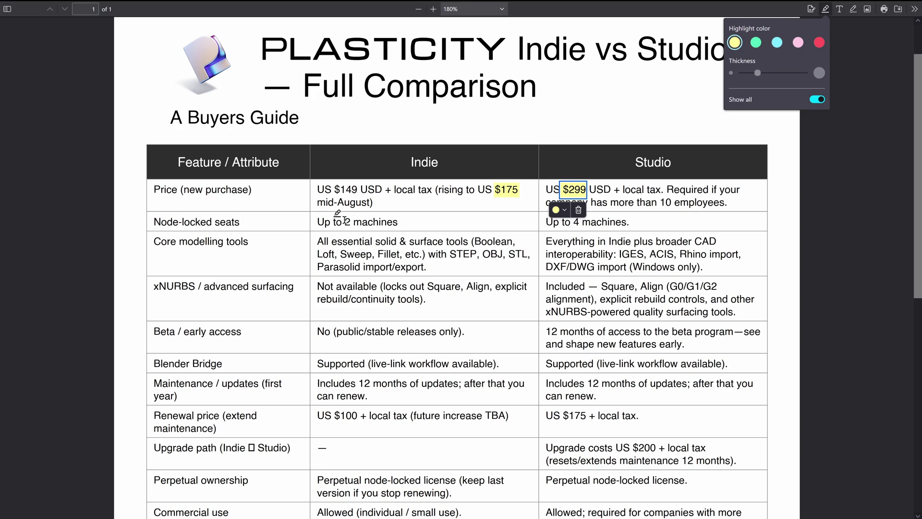
{"action": "left_click_drag", "start_coordinate": [345, 221], "coordinate": [398, 221]}
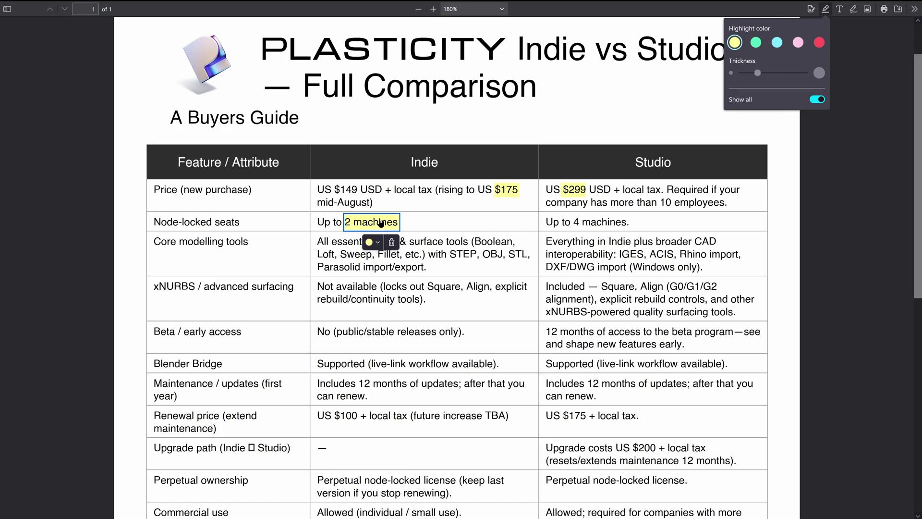
{"action": "left_click_drag", "start_coordinate": [573, 221], "coordinate": [628, 222]}
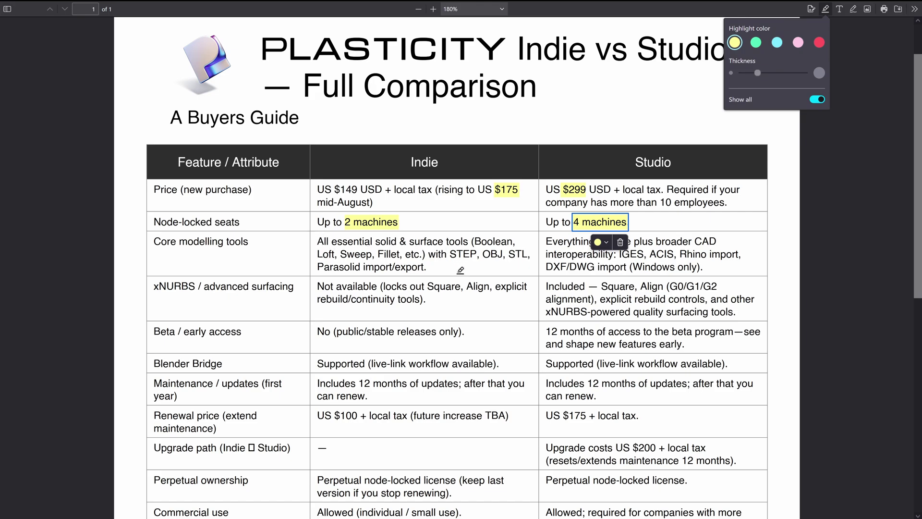
In the xNURBS row, highlight Indie's locked-out Square, Align and rebuild/continuity tools, and Studio's Square, Align, explicit rebuild and xNURBS-powered quality surfacing
{"action": "left_click", "coordinate": [551, 254]}
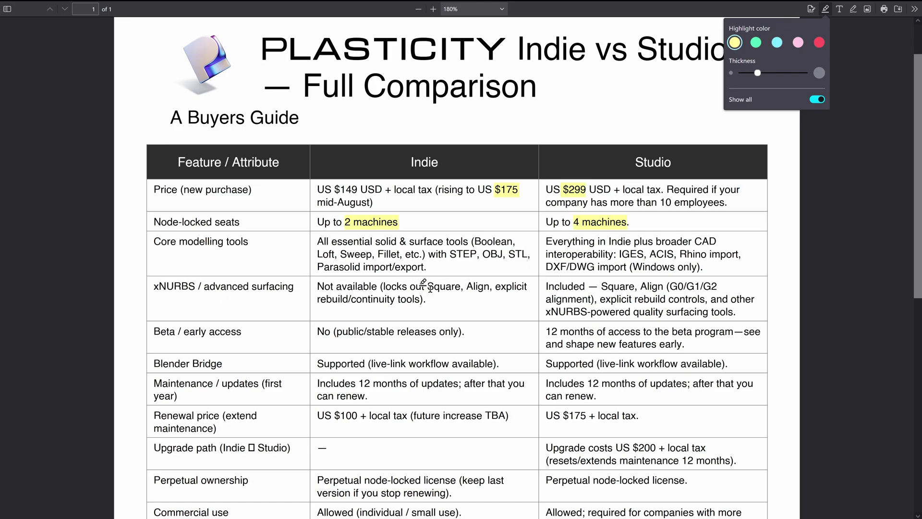
{"action": "mouse_move", "coordinate": [429, 287]}
{"action": "left_mouse_down"}
{"action": "mouse_move", "coordinate": [514, 287]}
{"action": "mouse_move", "coordinate": [343, 298]}
{"action": "mouse_move", "coordinate": [421, 298]}
{"action": "left_mouse_up"}
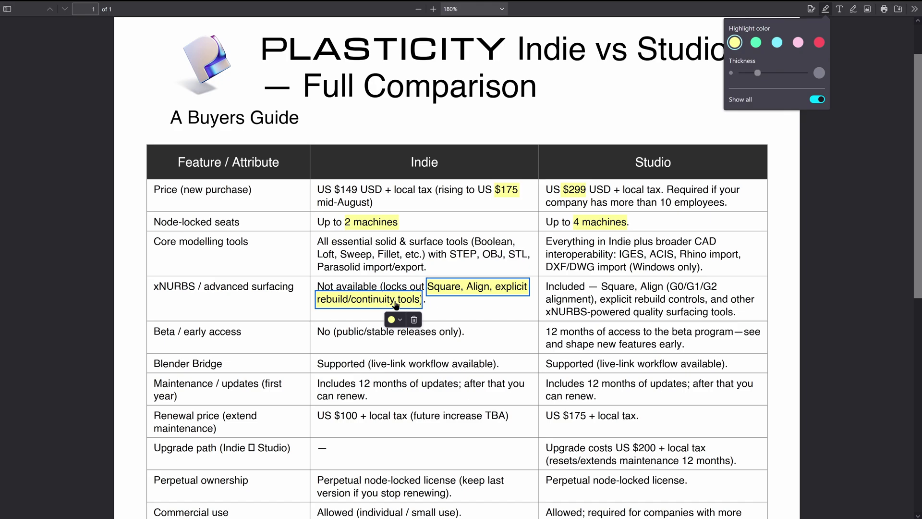
{"action": "left_click", "coordinate": [597, 283]}
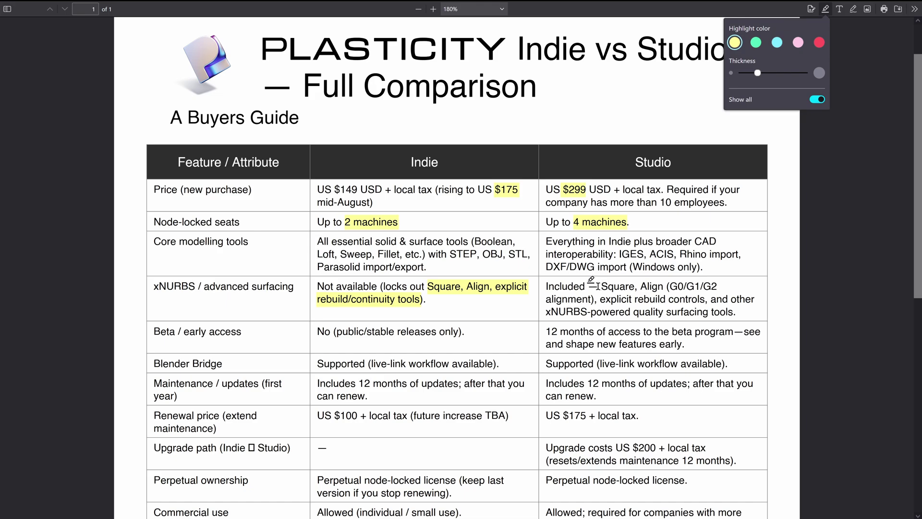
{"action": "left_click_drag", "start_coordinate": [598, 287], "coordinate": [663, 286]}
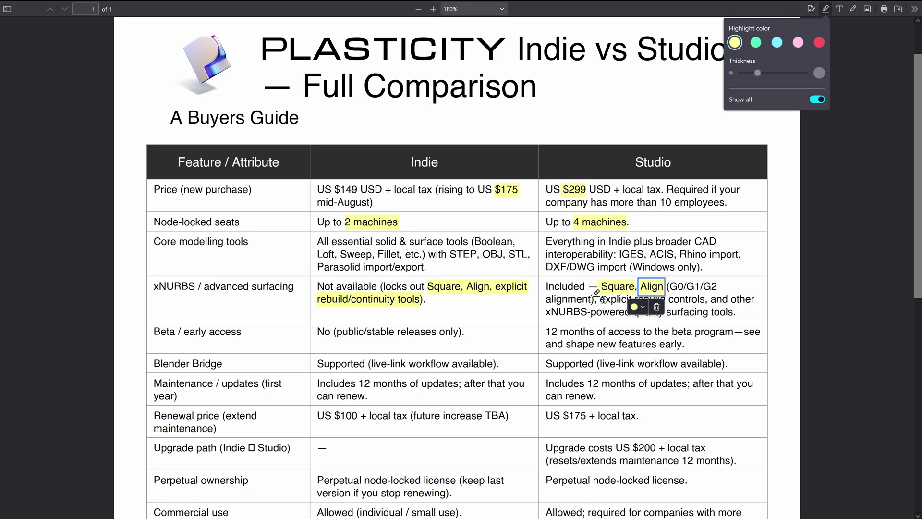
{"action": "left_click_drag", "start_coordinate": [601, 299], "coordinate": [668, 299]}
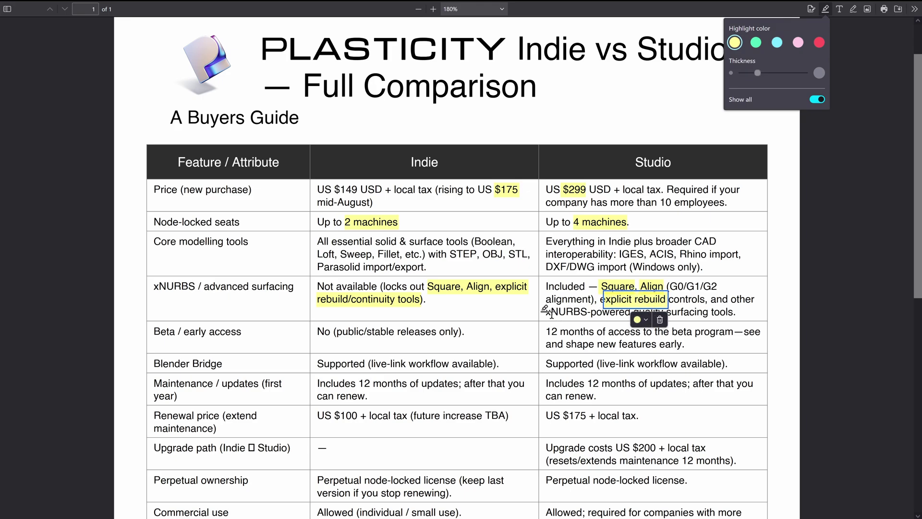
{"action": "left_click_drag", "start_coordinate": [548, 312], "coordinate": [709, 308]}
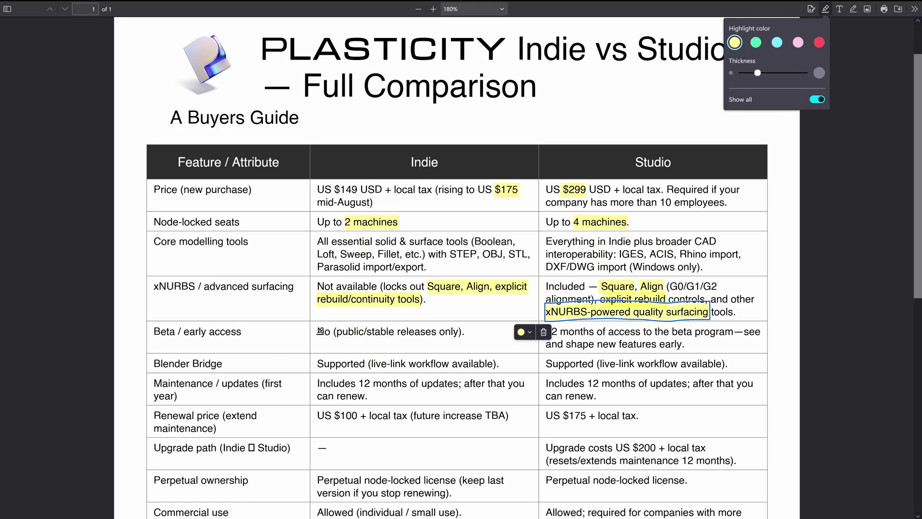
In the beta access row, highlight Indie's "stable releases only" and Studio's full text on 12 months of beta program access
{"action": "left_click_drag", "start_coordinate": [365, 331], "coordinate": [467, 332]}
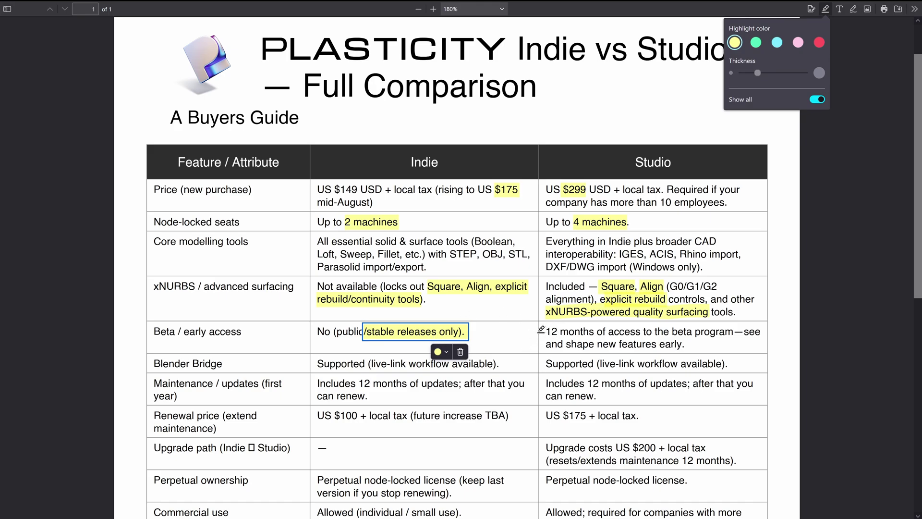
{"action": "mouse_move", "coordinate": [540, 330]}
{"action": "left_mouse_down"}
{"action": "mouse_move", "coordinate": [683, 330]}
{"action": "mouse_move", "coordinate": [685, 346]}
{"action": "mouse_move", "coordinate": [675, 342]}
{"action": "left_mouse_up"}
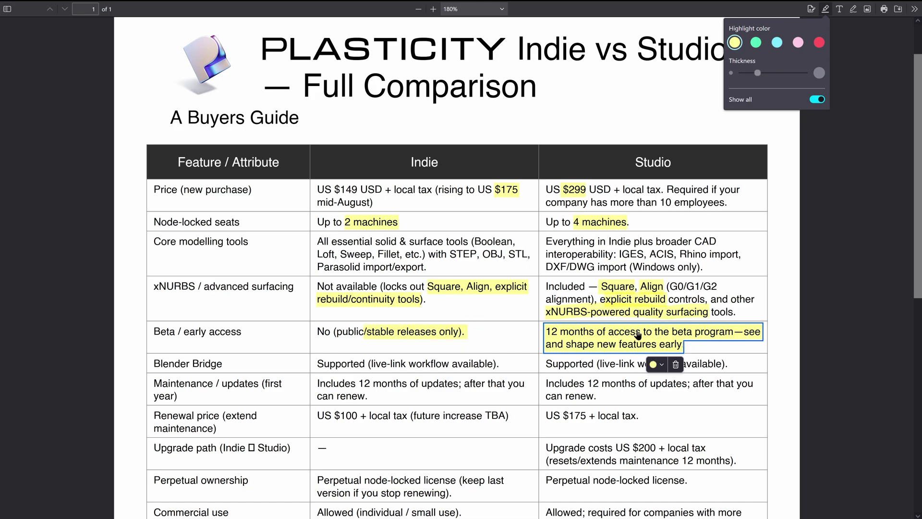
{"action": "left_click", "coordinate": [316, 366]}
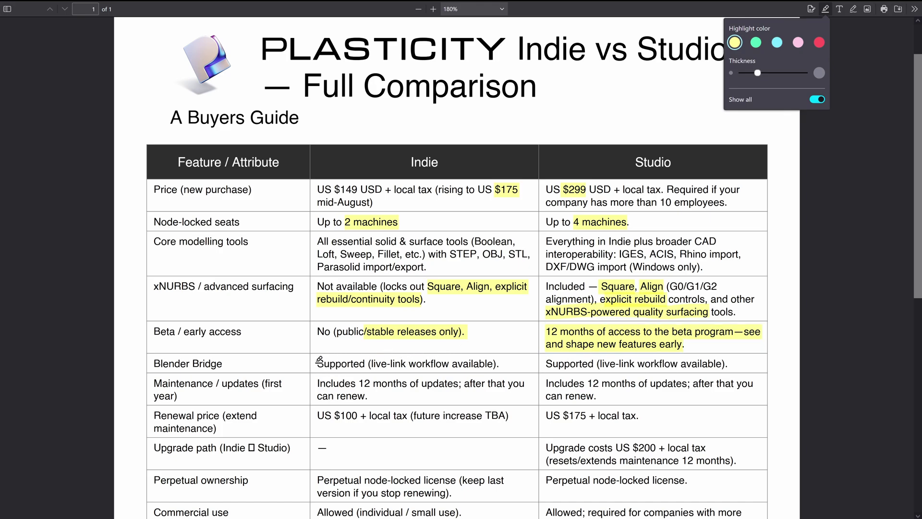
{"action": "left_click_drag", "start_coordinate": [317, 364], "coordinate": [738, 360]}
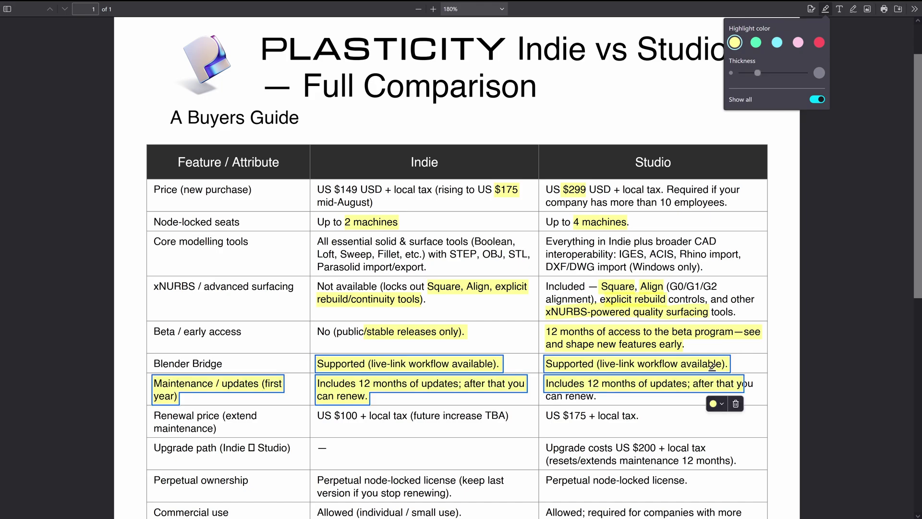
{"action": "key", "text": "Delete"}
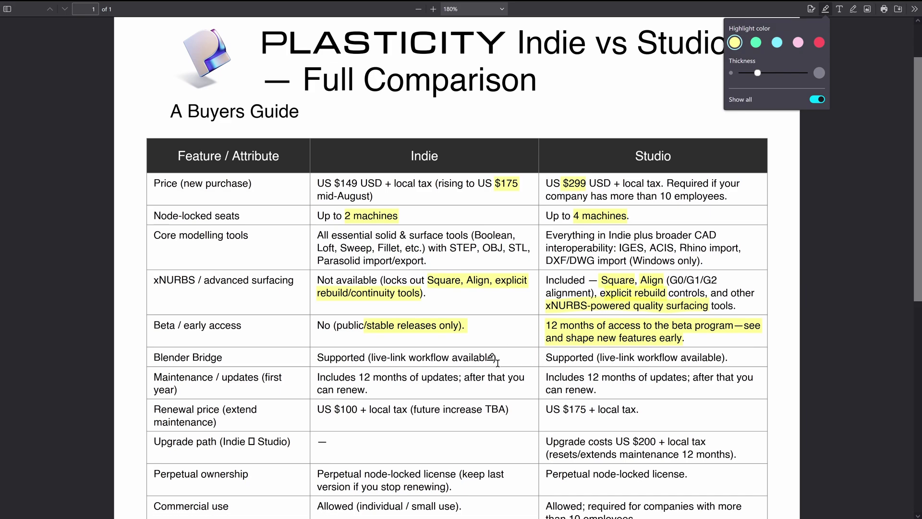
Review the comparison table's rows on maintenance, renewal price, upgrade path, perpetual ownership and commercial use
{"action": "scroll", "coordinate": [494, 360], "scroll_direction": "down", "scroll_amount": 1}
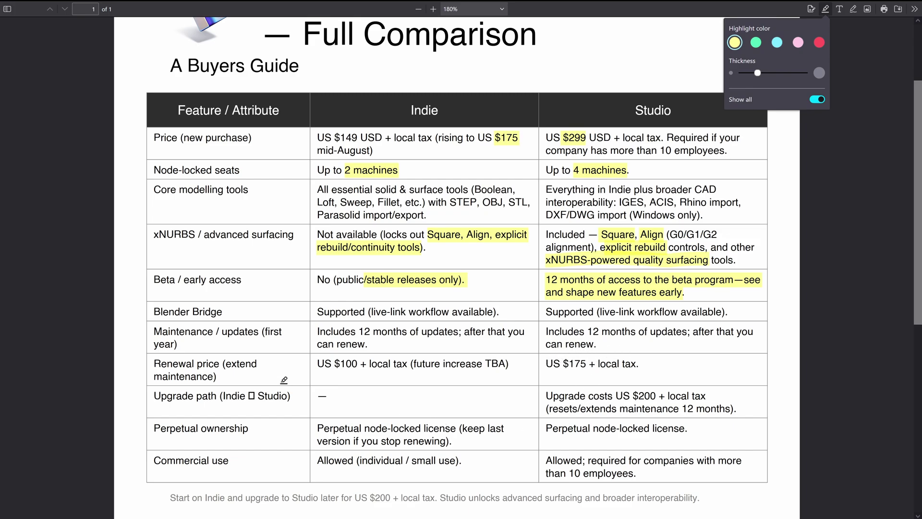
{"action": "scroll", "coordinate": [398, 417], "scroll_direction": "down", "scroll_amount": 1}
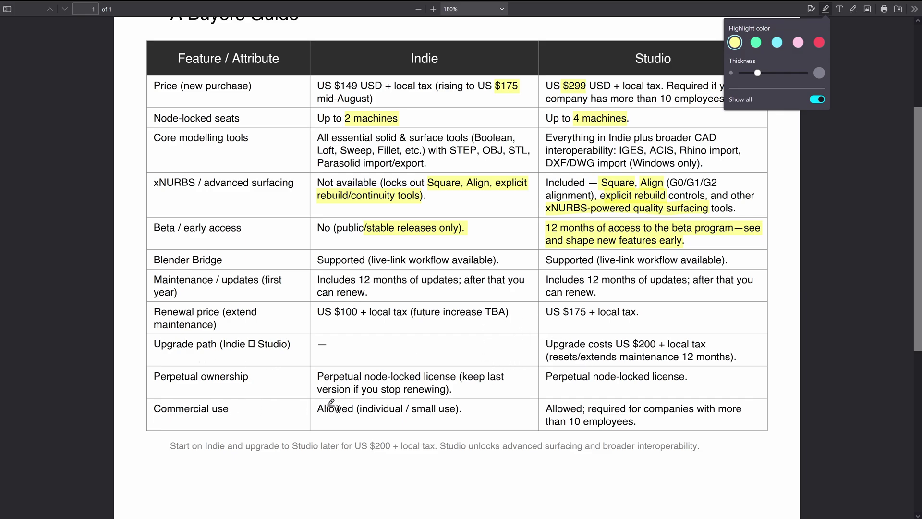
{"action": "scroll", "coordinate": [339, 409], "scroll_direction": "up", "scroll_amount": 2}
{"action": "scroll", "coordinate": [338, 409], "scroll_direction": "down", "scroll_amount": 2}
{"action": "scroll", "coordinate": [572, 377], "scroll_direction": "down", "scroll_amount": 2}
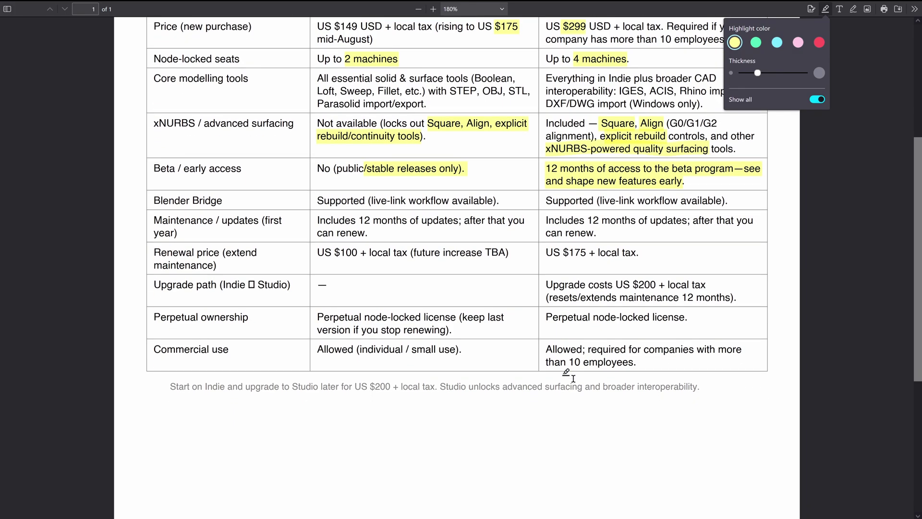
{"action": "scroll", "coordinate": [571, 377], "scroll_direction": "up", "scroll_amount": 2}
In Plasticity, fillet the four corner edges of the upright block with the G2 shape
{"action": "left_click", "coordinate": [141, 31]}
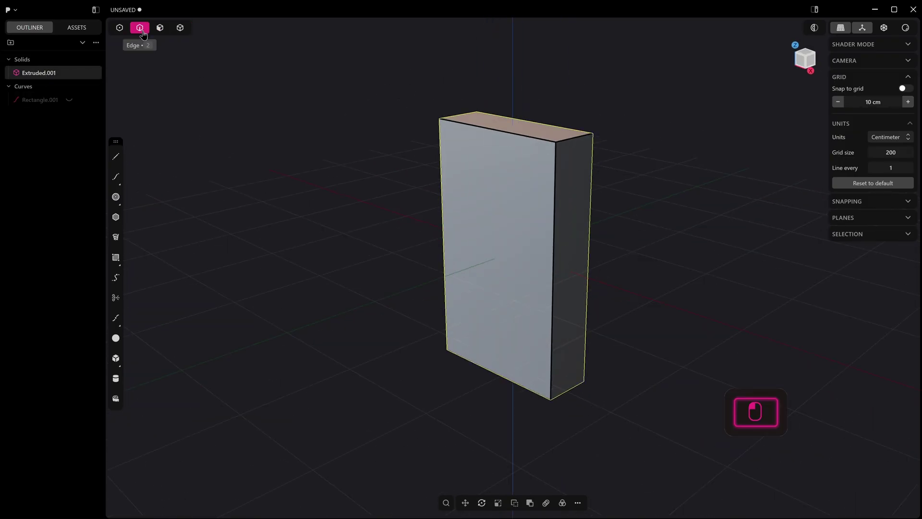
{"action": "left_click_drag", "start_coordinate": [568, 426], "coordinate": [572, 432]}
{"action": "left_click", "coordinate": [195, 460]}
{"action": "middle_click_drag", "start_coordinate": [589, 250], "coordinate": [572, 267]}
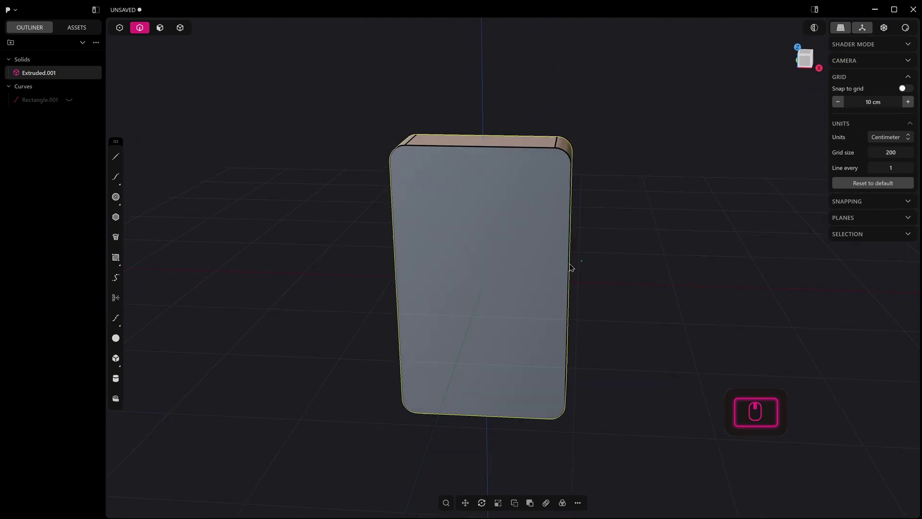
Offset the block's front face outline inward and draw a wide rectangle centred on the inner face
{"action": "key", "text": "o"}
{"action": "middle_click_drag", "start_coordinate": [442, 293], "coordinate": [502, 306]}
{"action": "left_click", "coordinate": [585, 304]}
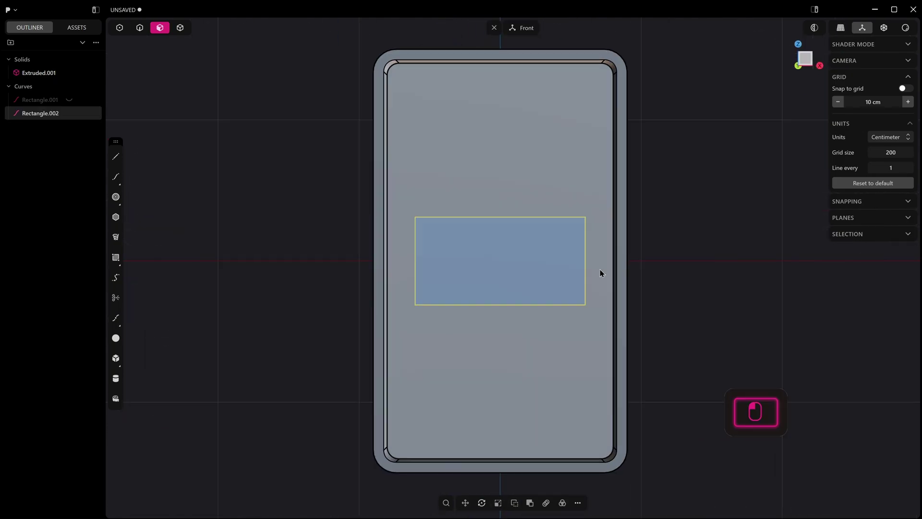
Move the rectangle to the upper part of the front face and extrude it into a separate block
{"action": "key", "text": "1"}
{"action": "middle_click_drag", "start_coordinate": [609, 204], "coordinate": [493, 131]}
{"action": "key", "text": "Return"}
{"action": "key", "text": "3"}
{"action": "left_click", "coordinate": [493, 130]}
{"action": "key", "text": "e"}
Fillet the four corner edges of the small rectangular block with the G2 shape
{"action": "key", "text": "2"}
{"action": "key", "text": "b"}
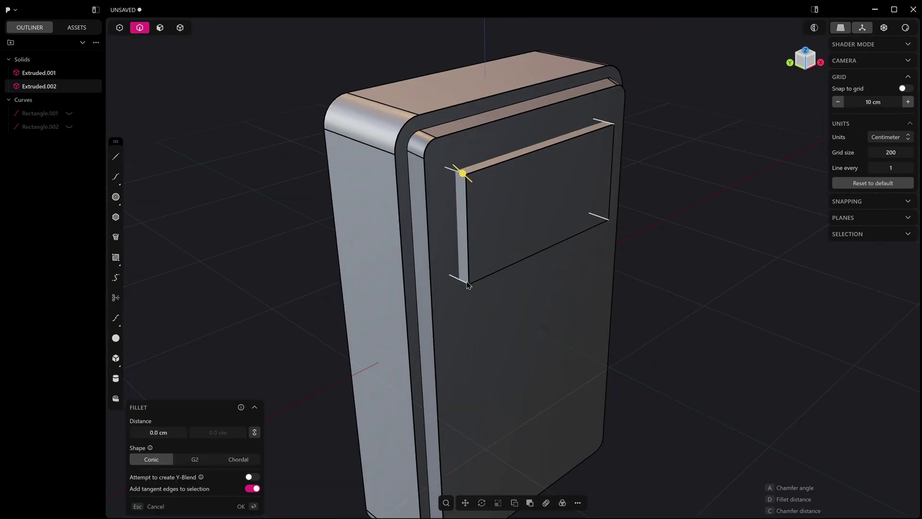
{"action": "left_click_drag", "start_coordinate": [462, 281], "coordinate": [457, 289]}
{"action": "middle_click_drag", "start_coordinate": [376, 136], "coordinate": [462, 240]}
{"action": "left_click", "coordinate": [195, 459]}
Subtract the small rounded block from the main block with a Boolean Difference to recess the upper front face
{"action": "key", "text": "4"}
{"action": "key", "text": "q"}
{"action": "left_click", "coordinate": [526, 177]}
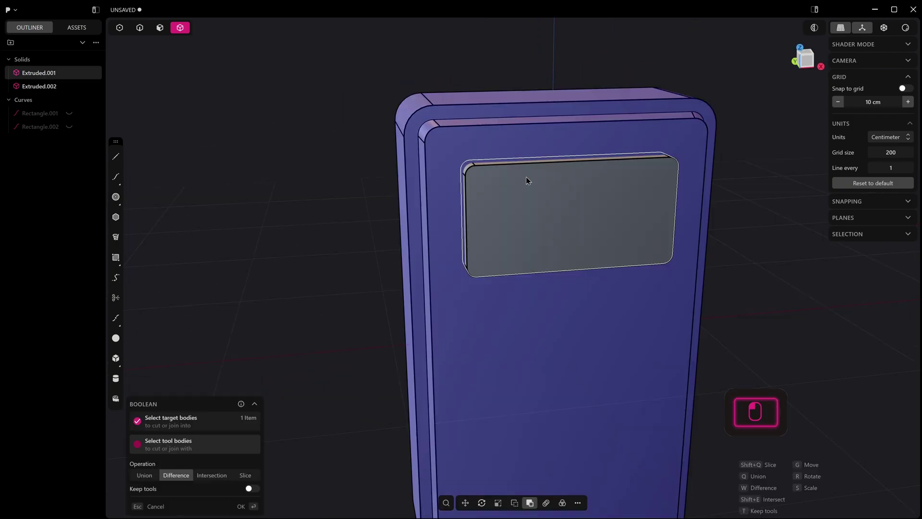
{"action": "key", "text": "Return"}
{"action": "middle_click_drag", "start_coordinate": [526, 177], "coordinate": [413, 234]}
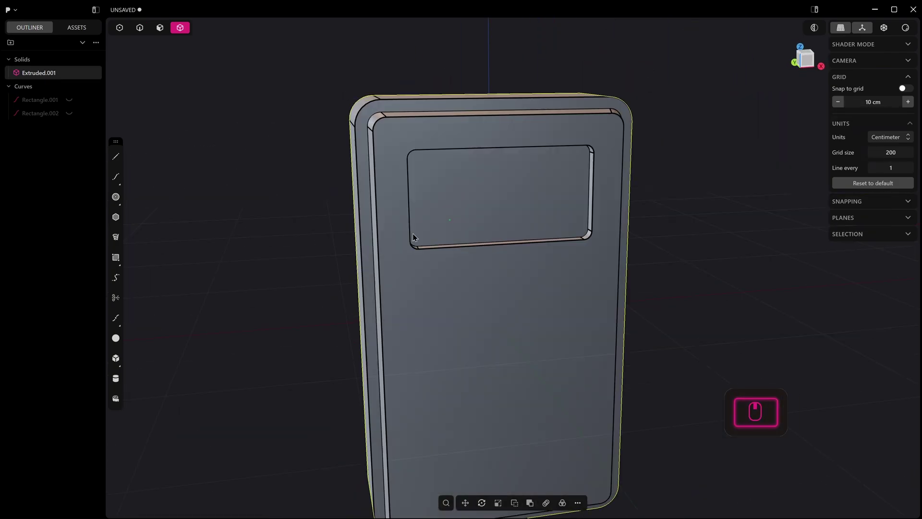
Array the small cylinder in a 12 by 9 grid across the recess and subtract the copies to cut round holes
{"action": "key", "text": "KP_1"}
{"action": "scroll", "coordinate": [590, 239], "scroll_direction": "up", "scroll_amount": 5, "text": "shift"}
{"action": "middle_click_drag", "start_coordinate": [590, 238], "coordinate": [521, 166]}
{"action": "key", "text": "KP_1"}
{"action": "left_click", "coordinate": [588, 144]}
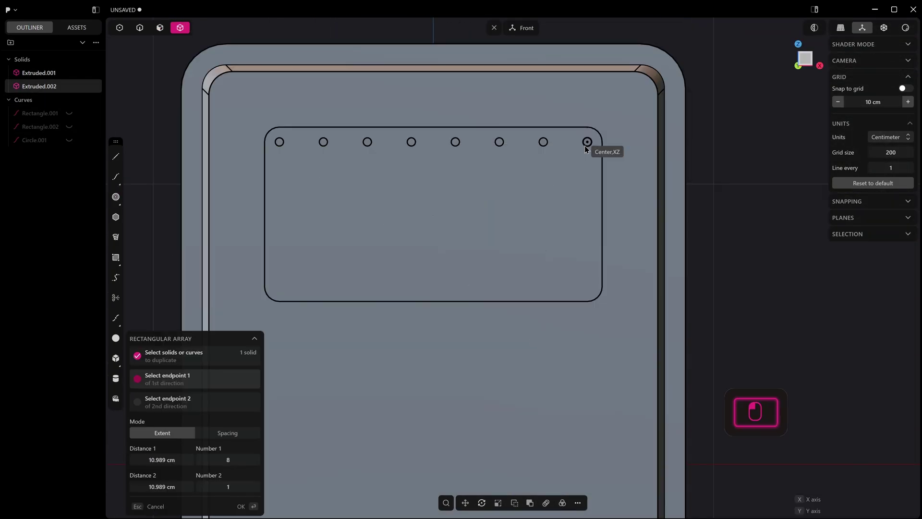
{"action": "key", "text": "Return"}
{"action": "key", "text": "q"}
{"action": "key", "text": "Return"}
Fillet the rims of all the holes in the grid with a conic fillet of about 0.05 cm
{"action": "key", "text": "2"}
{"action": "left_click_drag", "start_coordinate": [346, 114], "coordinate": [648, 259]}
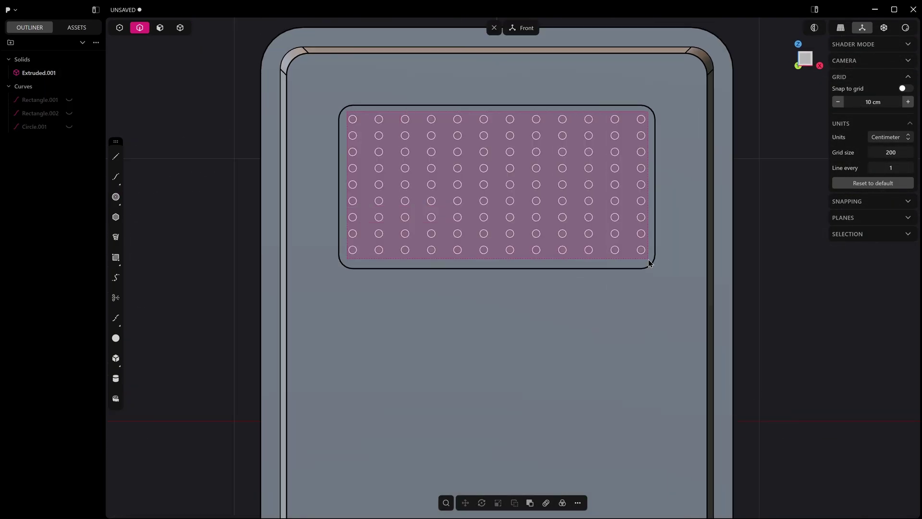
{"action": "middle_click_drag", "start_coordinate": [648, 260], "coordinate": [628, 154]}
{"action": "key", "text": "b"}
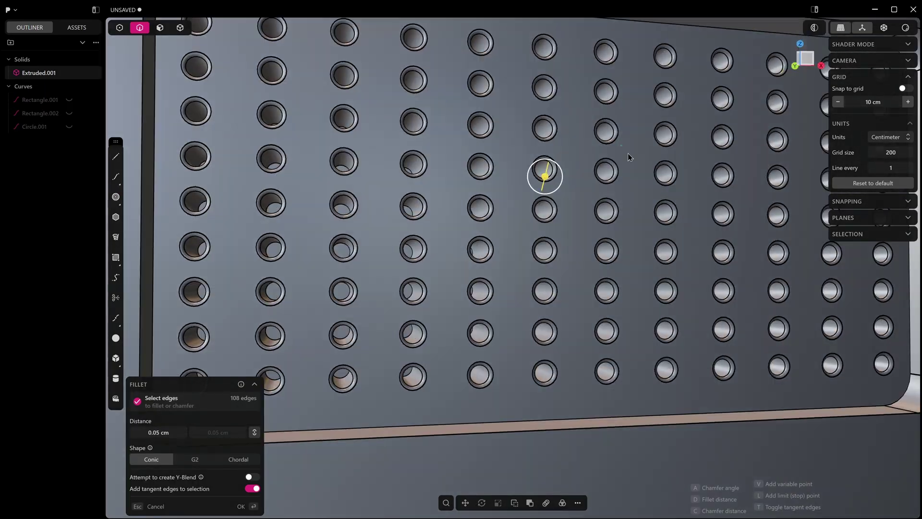
{"action": "left_click_drag", "start_coordinate": [546, 176], "coordinate": [554, 175]}
{"action": "key", "text": "Return"}
Hide the model's edge lines to check the perforated panel, and show them again
{"action": "scroll", "coordinate": [555, 175], "scroll_direction": "down", "scroll_amount": 5}
{"action": "left_click", "coordinate": [853, 44]}
{"action": "left_click", "coordinate": [906, 149]}
{"action": "left_click", "coordinate": [906, 149]}
Move the small rectangle below the hole grid and cut a stepped rounded recess into the front face from it
{"action": "key", "text": "KP_1"}
{"action": "key", "text": "g"}
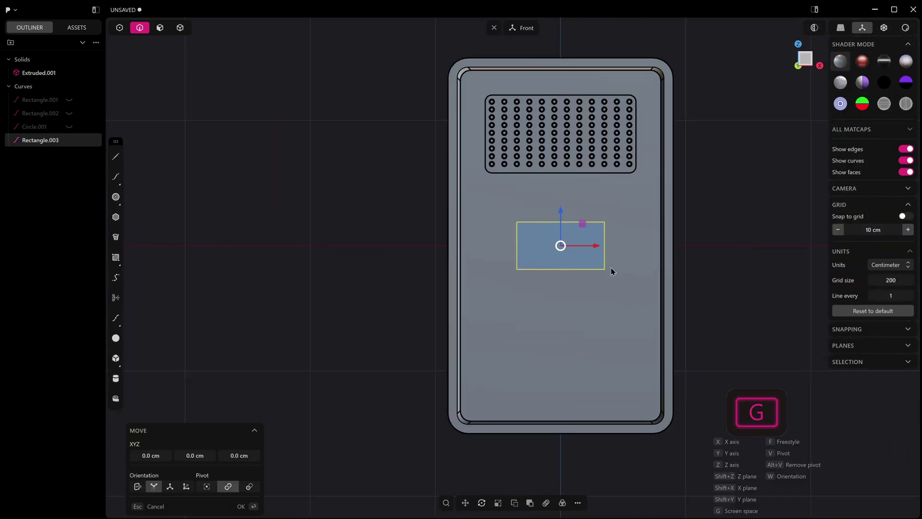
{"action": "middle_click_drag", "start_coordinate": [611, 267], "coordinate": [543, 231]}
{"action": "left_click_drag", "start_coordinate": [534, 222], "coordinate": [551, 219]}
{"action": "key", "text": "3"}
{"action": "left_click_drag", "start_coordinate": [572, 202], "coordinate": [555, 206]}
Select the middle column of control points on the lower recess's inner face and toggle the point display
{"action": "left_click", "coordinate": [633, 231]}
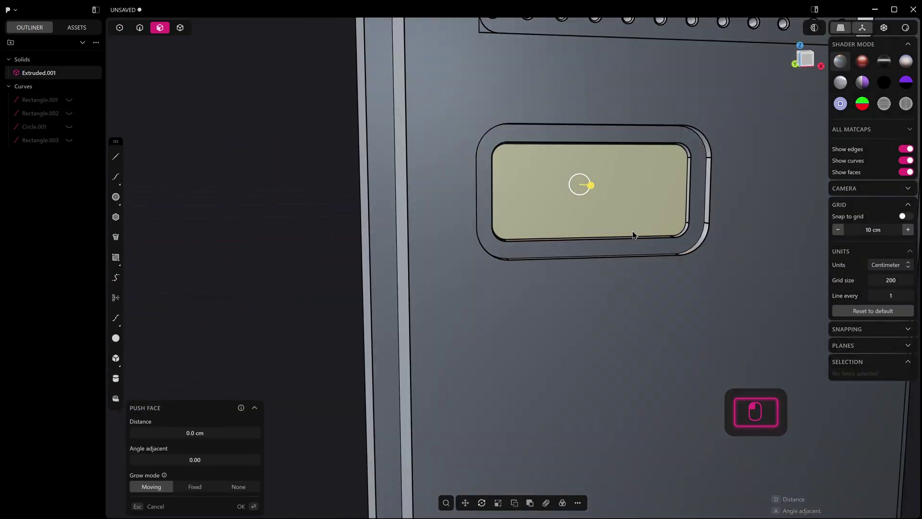
{"action": "key", "text": "shift+s"}
{"action": "middle_click_drag", "start_coordinate": [633, 232], "coordinate": [655, 191]}
{"action": "key", "text": "1"}
{"action": "left_click_drag", "start_coordinate": [586, 110], "coordinate": [625, 259]}
{"action": "middle_click_drag", "start_coordinate": [624, 259], "coordinate": [625, 130]}
{"action": "type", "text": "fto"}
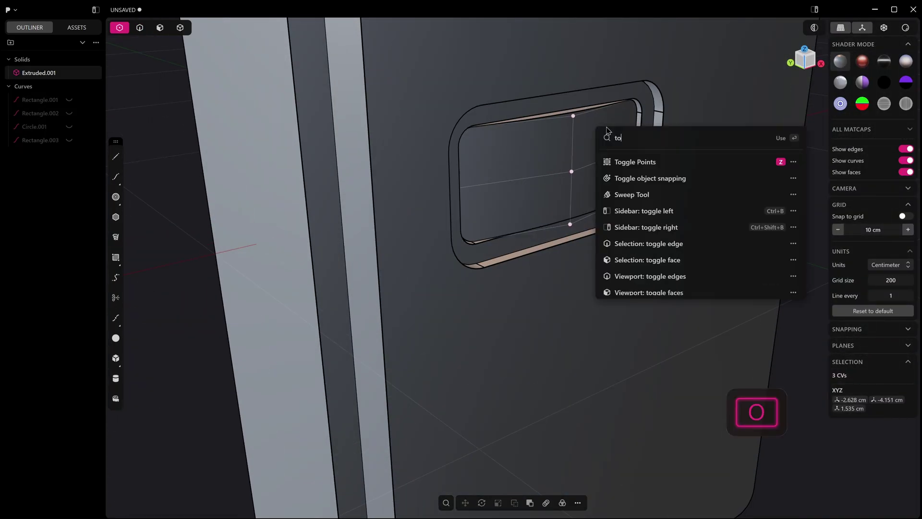
{"action": "key", "text": "Return"}
Round the edges of the lower recess and shade the model with the plain light grey matcap
{"action": "key", "text": "2"}
{"action": "left_click", "coordinate": [841, 82]}
{"action": "key", "text": "KP_1"}
{"action": "left_click_drag", "start_coordinate": [587, 184], "coordinate": [580, 195]}
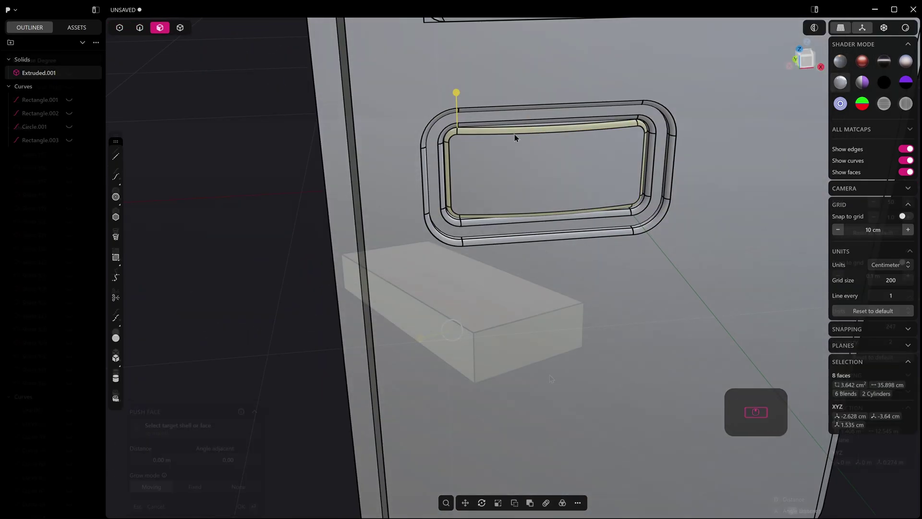
{"action": "key", "text": "KP_1"}
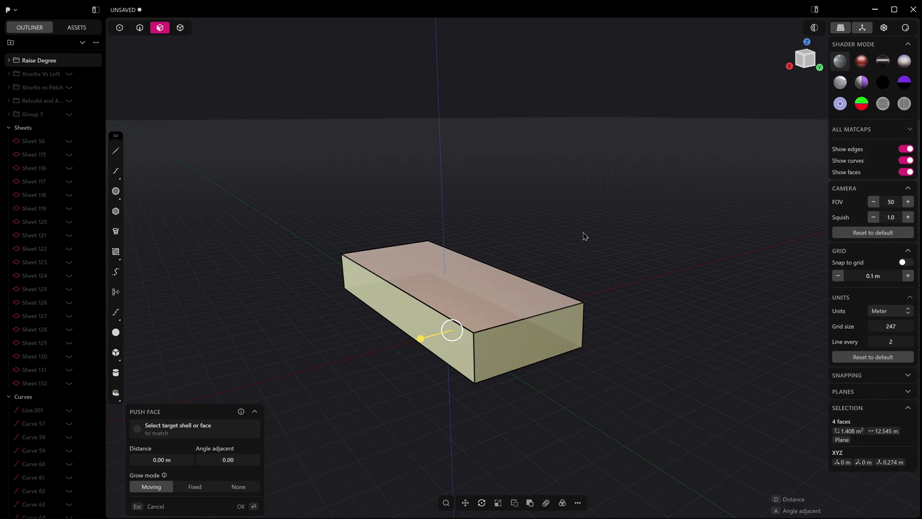
Raise the degree of the flat block's four side faces and display their control points
{"action": "middle_click_drag", "start_coordinate": [583, 232], "coordinate": [571, 246]}
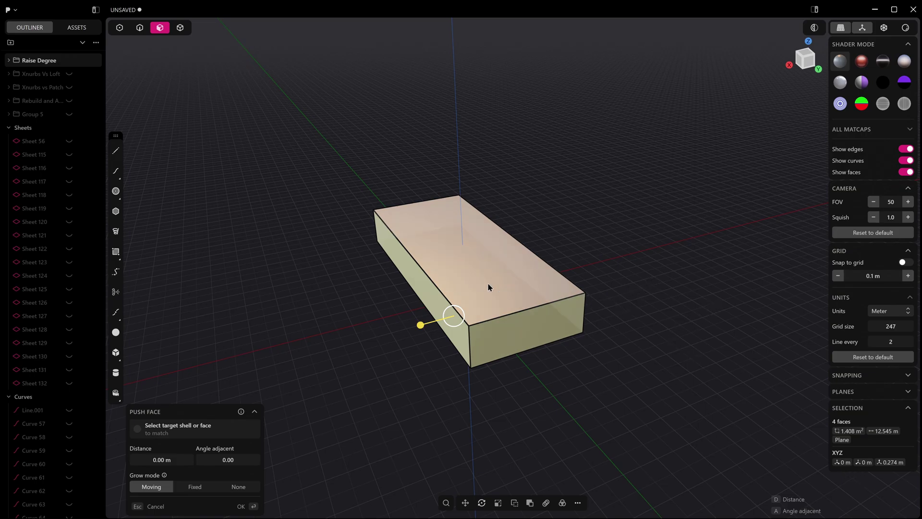
{"action": "middle_click_drag", "start_coordinate": [435, 296], "coordinate": [322, 276]}
{"action": "right_click_drag", "start_coordinate": [321, 278], "coordinate": [417, 271]}
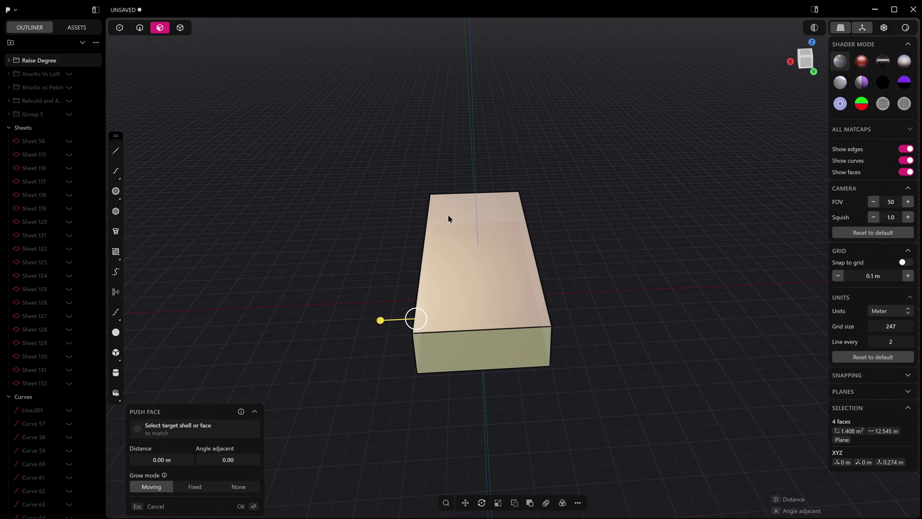
{"action": "key", "text": "Tab"}
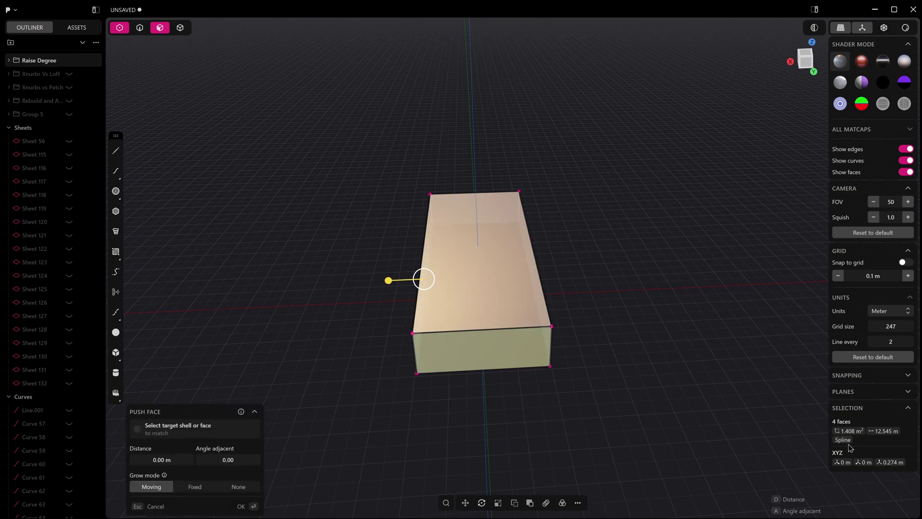
{"action": "right_click_drag", "start_coordinate": [561, 351], "coordinate": [609, 345]}
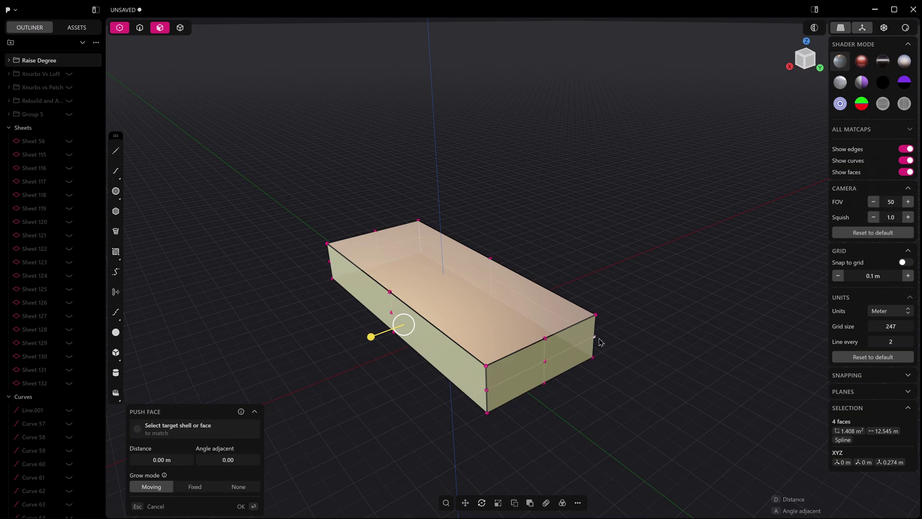
{"action": "right_click_drag", "start_coordinate": [601, 342], "coordinate": [510, 307]}
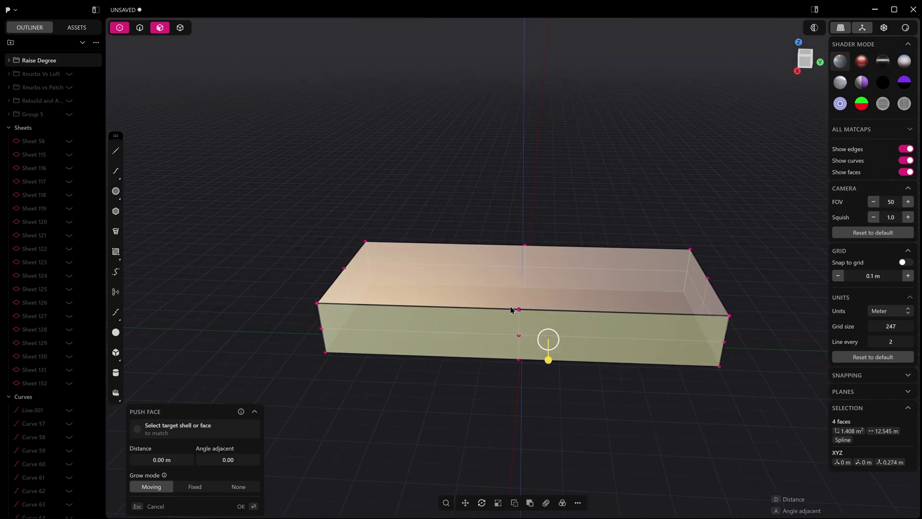
Select the middle control points on both long sides and scale them outward along X by about 1.53
{"action": "key", "text": "Escape"}
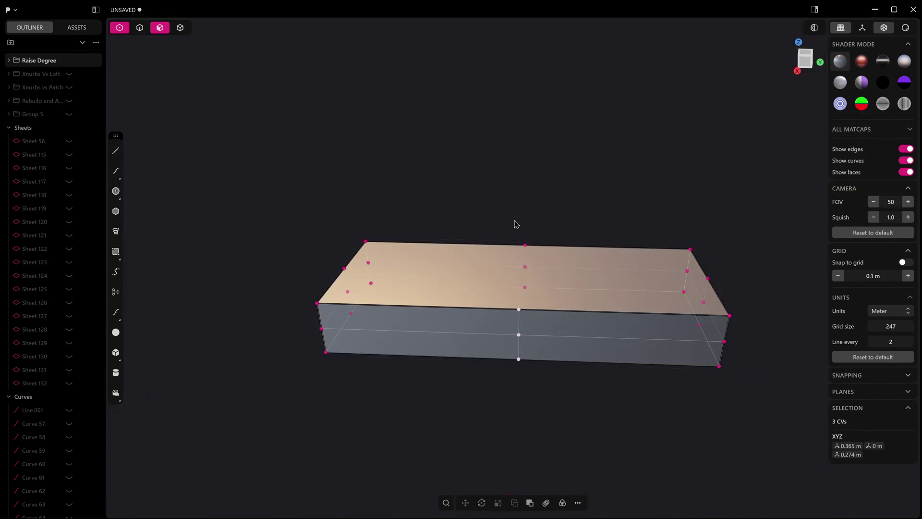
{"action": "key", "text": "alt+shift+z"}
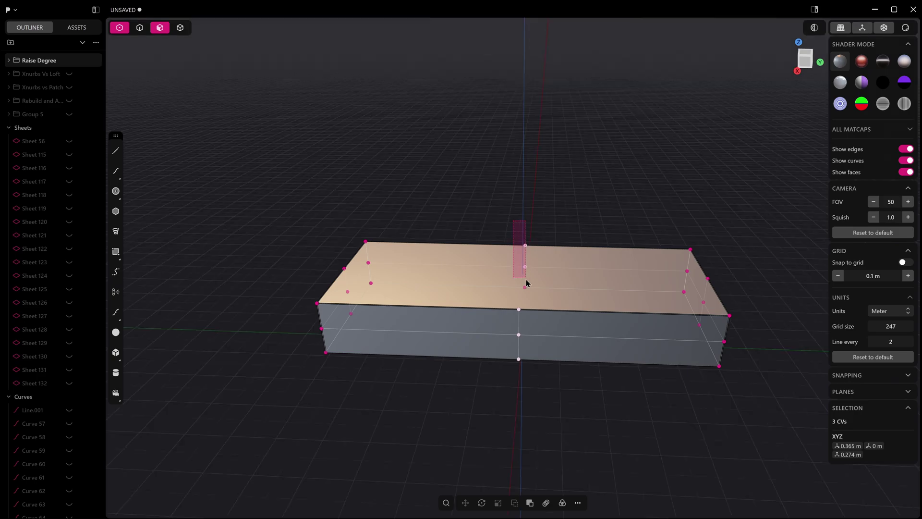
{"action": "left_click_drag", "start_coordinate": [536, 303], "coordinate": [539, 305]}
{"action": "right_click_drag", "start_coordinate": [539, 304], "coordinate": [573, 338]}
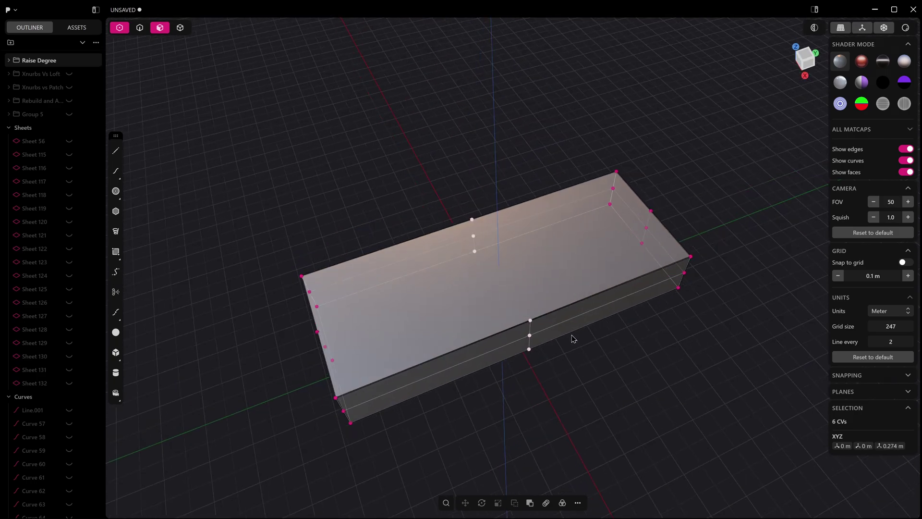
{"action": "key", "text": "s"}
{"action": "left_click_drag", "start_coordinate": [518, 309], "coordinate": [524, 322]}
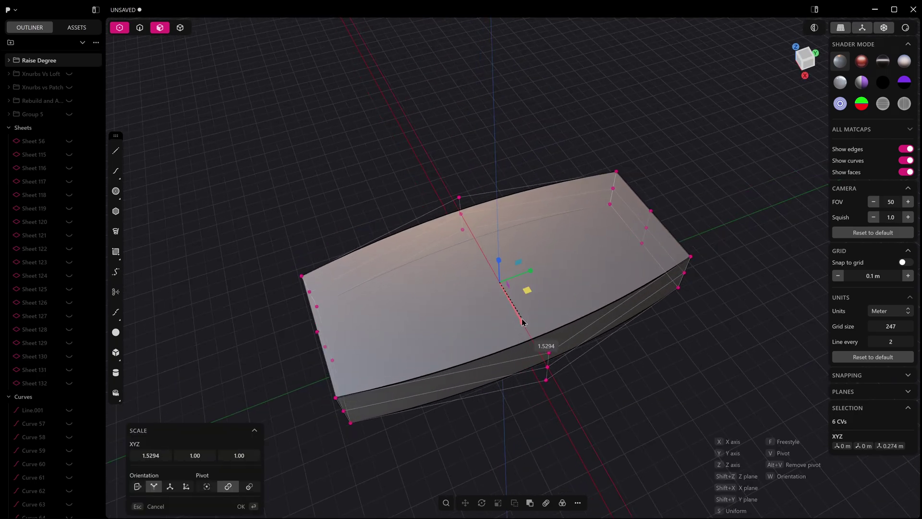
{"action": "right_click", "coordinate": [520, 327]}
Select the control points at the block's four corners and scale them outward along Y to curve the short ends inward
{"action": "middle_click_drag", "start_coordinate": [372, 379], "coordinate": [533, 392]}
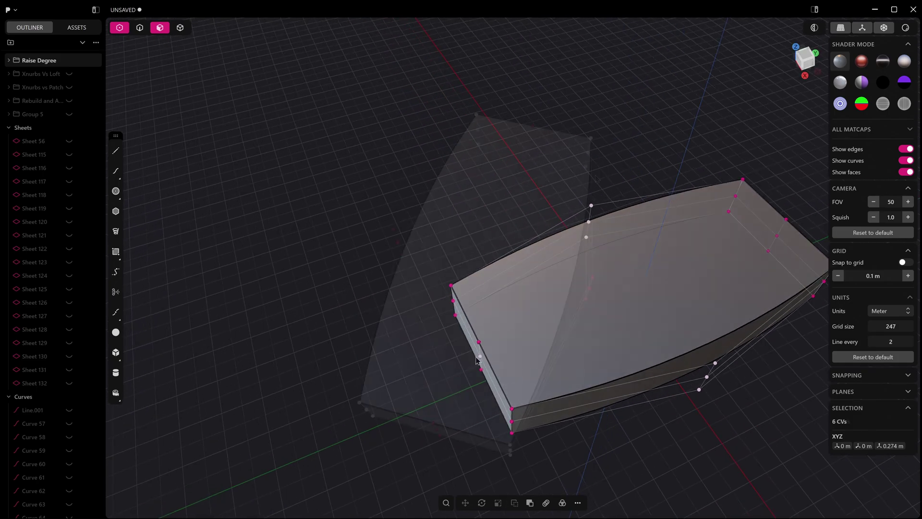
{"action": "key", "text": "s"}
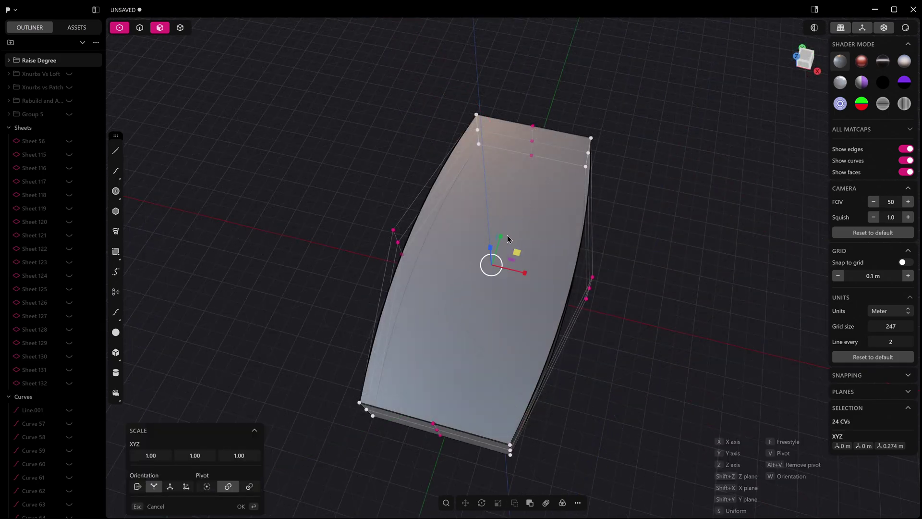
{"action": "left_click_drag", "start_coordinate": [501, 236], "coordinate": [504, 231]}
{"action": "right_click", "coordinate": [503, 235]}
{"action": "right_click_drag", "start_coordinate": [491, 280], "coordinate": [478, 290]}
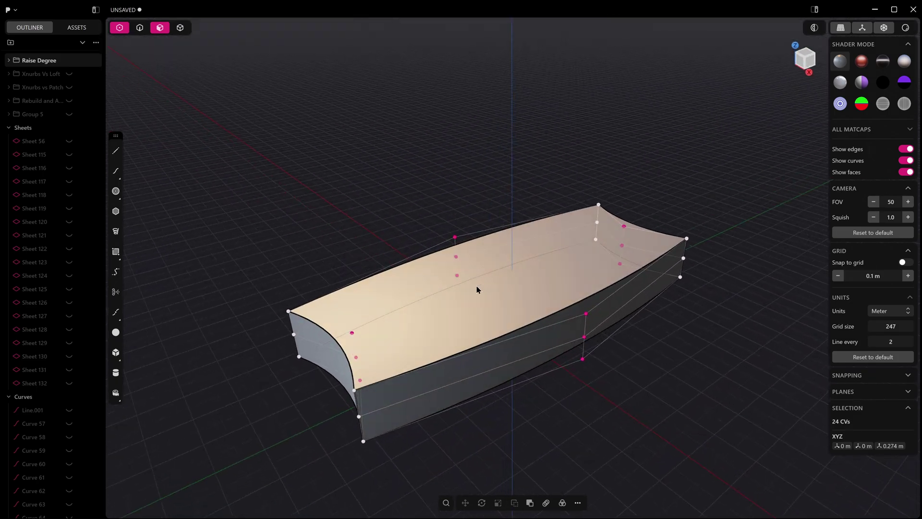
Raise the degree of the top face and lower its four inner control points to about 0.264 m in Z
{"action": "key", "text": "3"}
{"action": "left_click", "coordinate": [457, 307]}
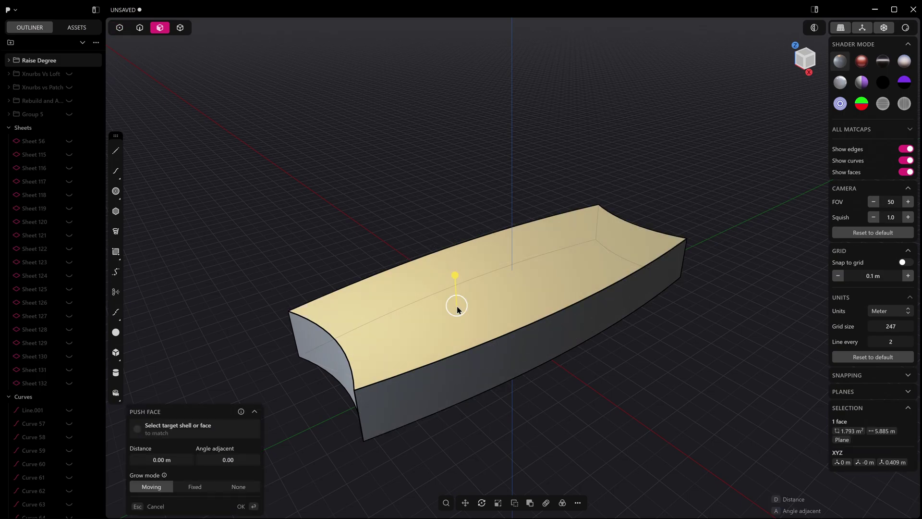
{"action": "key", "text": "1"}
{"action": "right_click_drag", "start_coordinate": [478, 291], "coordinate": [451, 267]}
{"action": "left_click_drag", "start_coordinate": [433, 247], "coordinate": [624, 315]}
{"action": "right_click_drag", "start_coordinate": [623, 312], "coordinate": [633, 275]}
{"action": "key", "text": "g"}
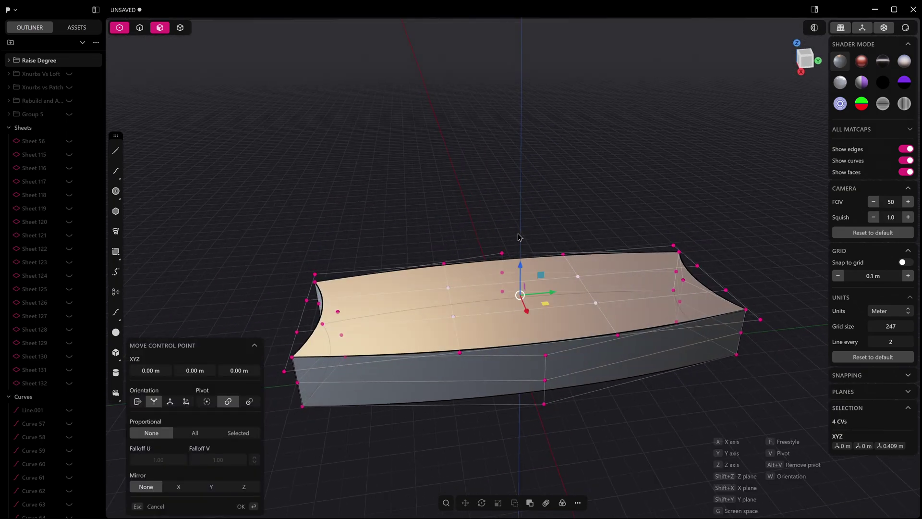
{"action": "left_click_drag", "start_coordinate": [522, 266], "coordinate": [526, 292]}
{"action": "right_click", "coordinate": [527, 293]}
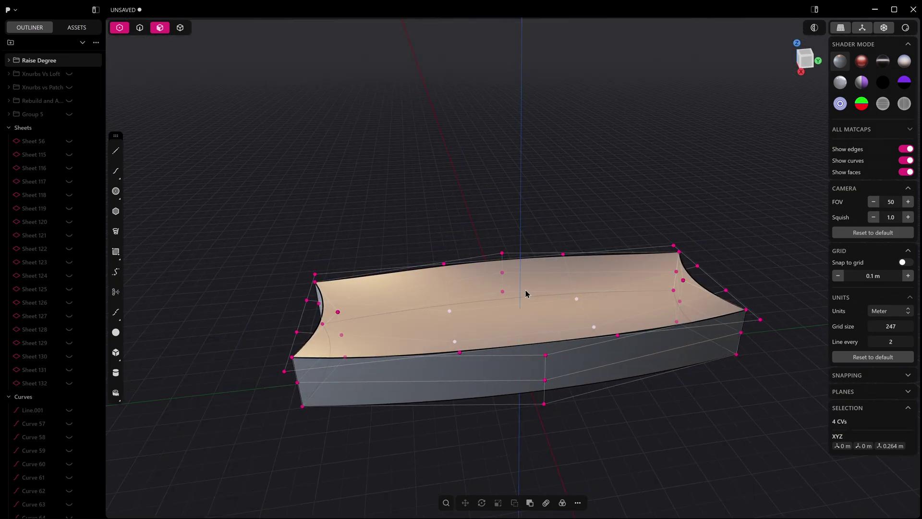
Fillet the four vertical corner edges of the curved block
{"action": "key", "text": "2"}
{"action": "left_click", "coordinate": [301, 377]}
{"action": "key", "text": "f"}
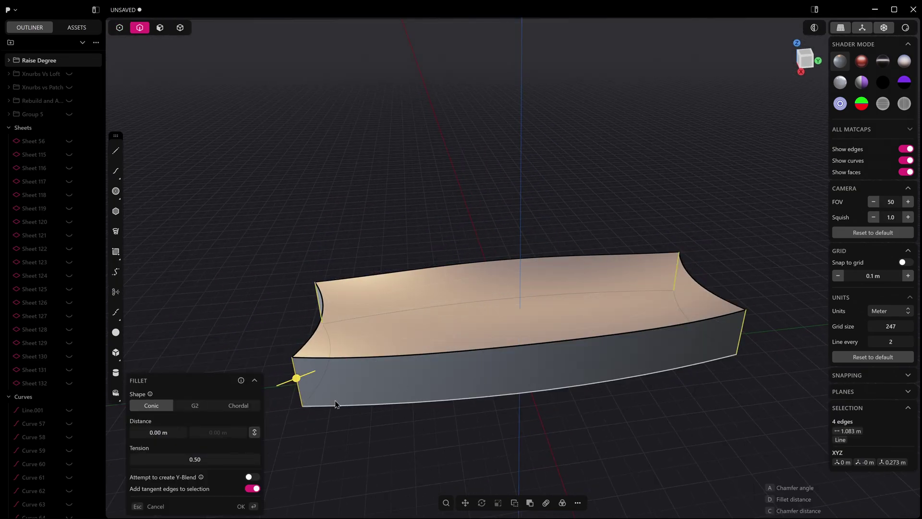
{"action": "left_click", "coordinate": [284, 382]}
{"action": "right_click", "coordinate": [284, 382]}
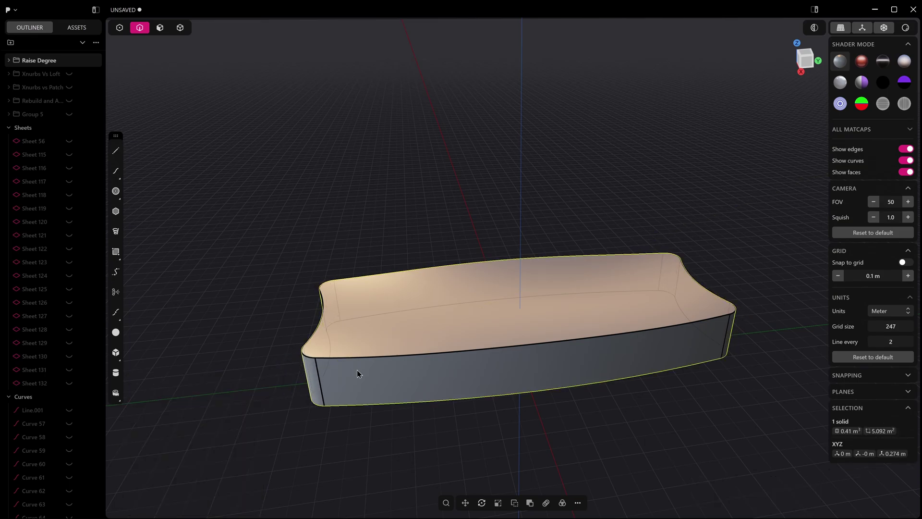
Fillet the curved block's top edge loop about 0.077 m with the G2 shape
{"action": "left_click", "coordinate": [386, 356]}
{"action": "key", "text": "b"}
{"action": "key", "text": "d"}
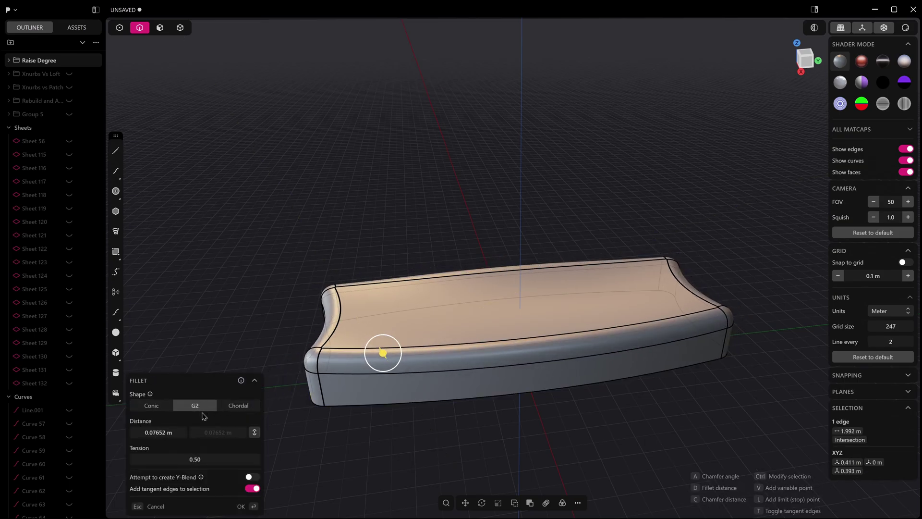
{"action": "middle_click_drag", "start_coordinate": [328, 337], "coordinate": [482, 352]}
{"action": "key", "text": "Return"}
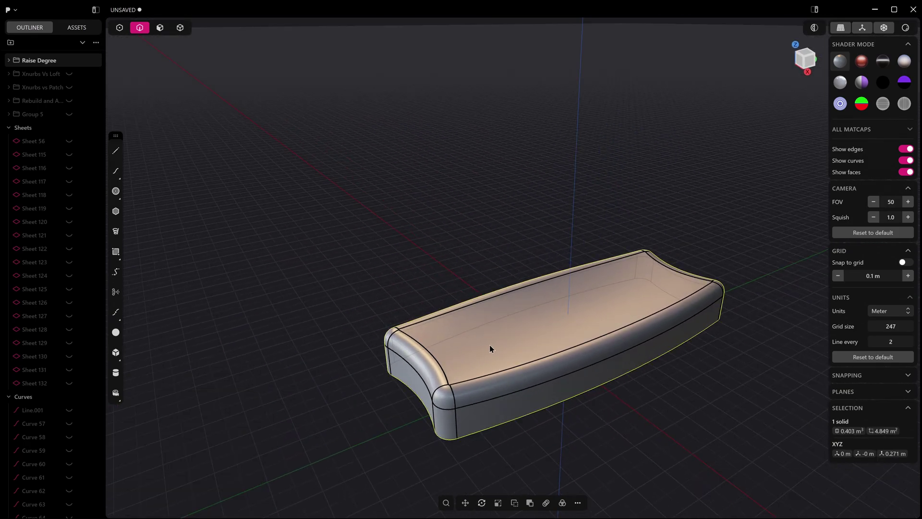
Inspect the filleted solid's surface continuity with the glossy red matcap and the zebra stripe shader
{"action": "left_click", "coordinate": [863, 63]}
{"action": "middle_click_drag", "start_coordinate": [644, 226], "coordinate": [670, 239]}
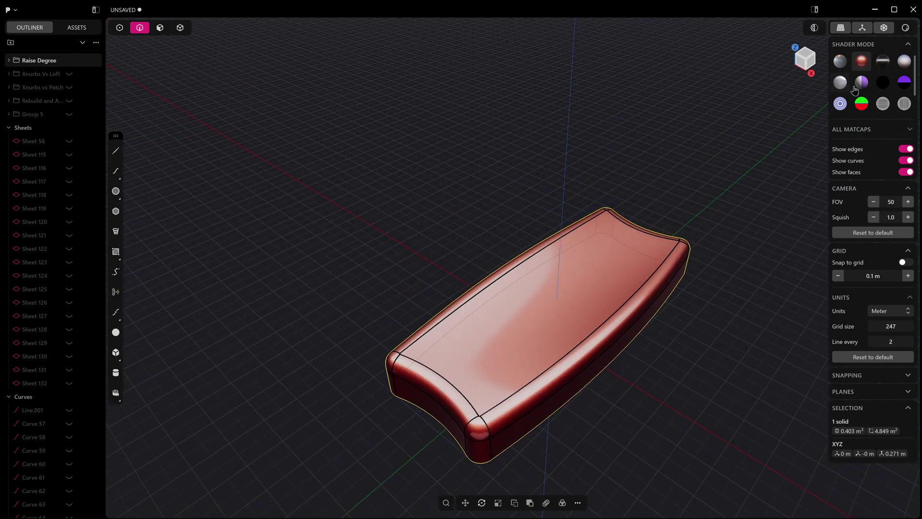
{"action": "left_click", "coordinate": [905, 104]}
{"action": "middle_click_drag", "start_coordinate": [553, 351], "coordinate": [552, 397]}
{"action": "scroll", "coordinate": [561, 363], "scroll_direction": "up", "scroll_amount": 5}
{"action": "scroll", "coordinate": [552, 391], "scroll_direction": "down", "scroll_amount": 8}
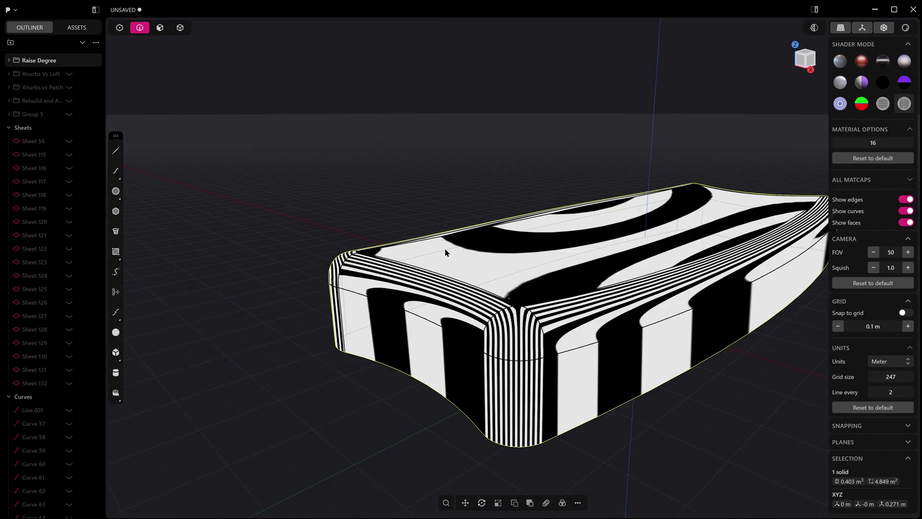
{"action": "middle_click_drag", "start_coordinate": [446, 253], "coordinate": [468, 273]}
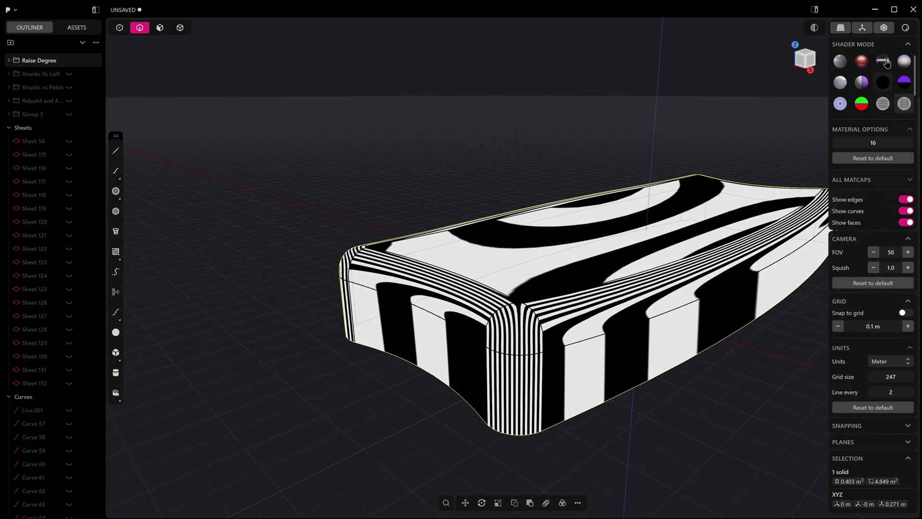
Preview the solid in render mode, and return to shaded mode with the default grey matcap
{"action": "left_click", "coordinate": [906, 28]}
{"action": "middle_click_drag", "start_coordinate": [645, 145], "coordinate": [630, 226]}
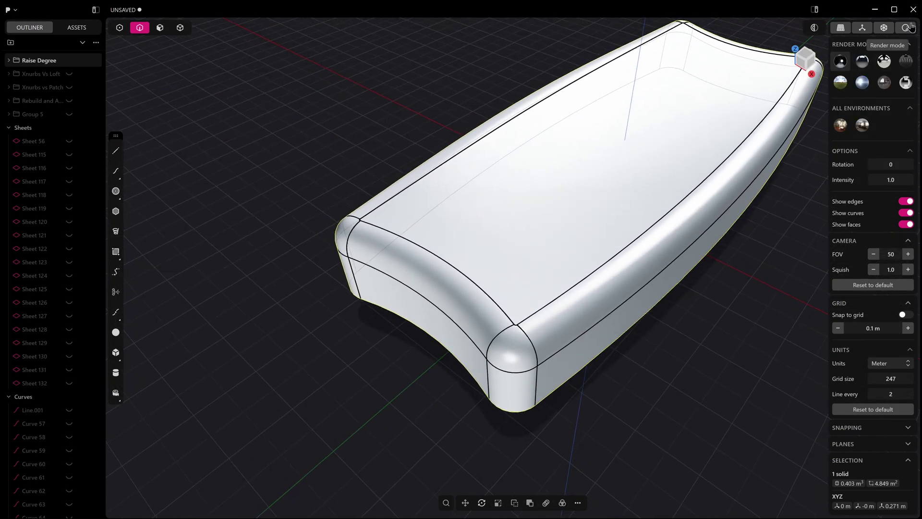
{"action": "left_click", "coordinate": [863, 28]}
{"action": "left_click", "coordinate": [841, 61]}
{"action": "mouse_move", "coordinate": [711, 136]}
{"action": "middle_mouse_down"}
{"action": "mouse_move", "coordinate": [595, 233]}
{"action": "mouse_move", "coordinate": [587, 223]}
{"action": "mouse_move", "coordinate": [506, 226]}
{"action": "mouse_move", "coordinate": [512, 213]}
{"action": "middle_mouse_up"}
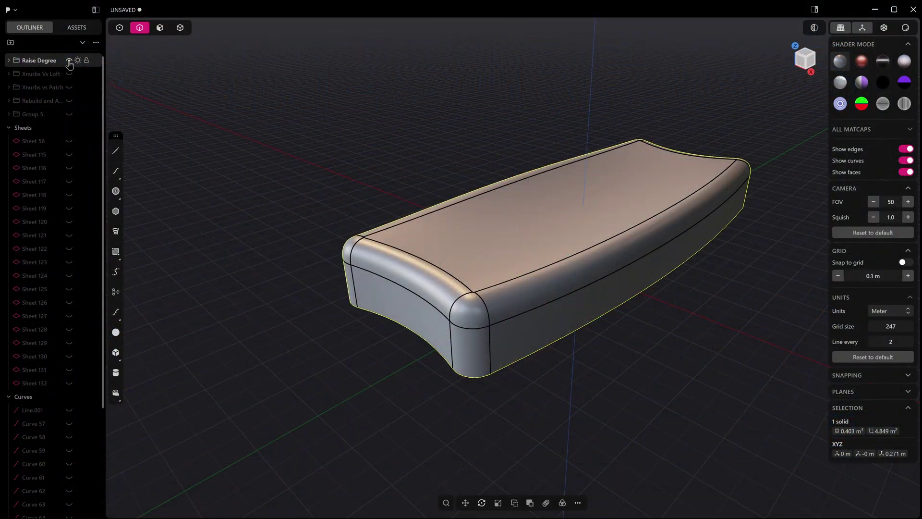
Hide the Raise Degree group and show the Xnurbs Vs Loft group's curves
{"action": "left_click", "coordinate": [69, 61]}
{"action": "left_click", "coordinate": [70, 74]}
{"action": "middle_click_drag", "start_coordinate": [422, 171], "coordinate": [565, 268]}
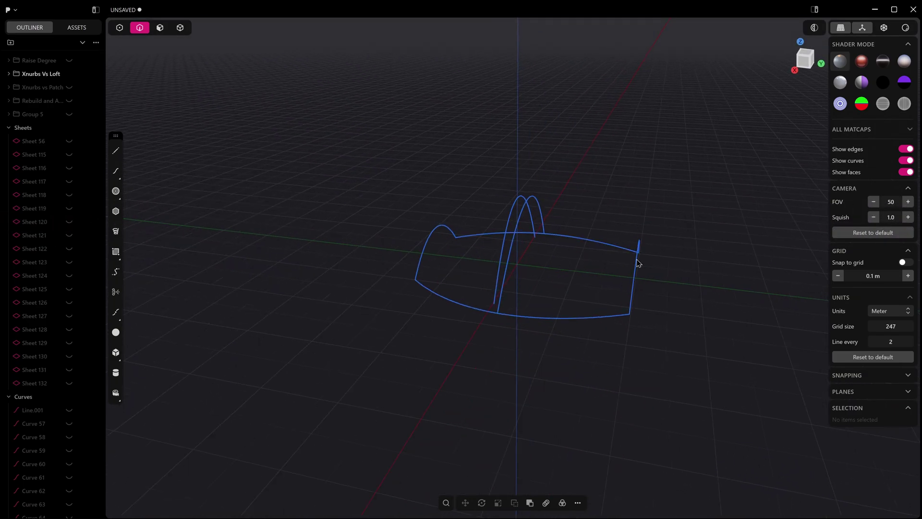
Try a loft between the two long side curves, guided by the front arch, the attached middle arch and the rear arch
{"action": "left_click", "coordinate": [637, 262]}
{"action": "left_click", "coordinate": [573, 242]}
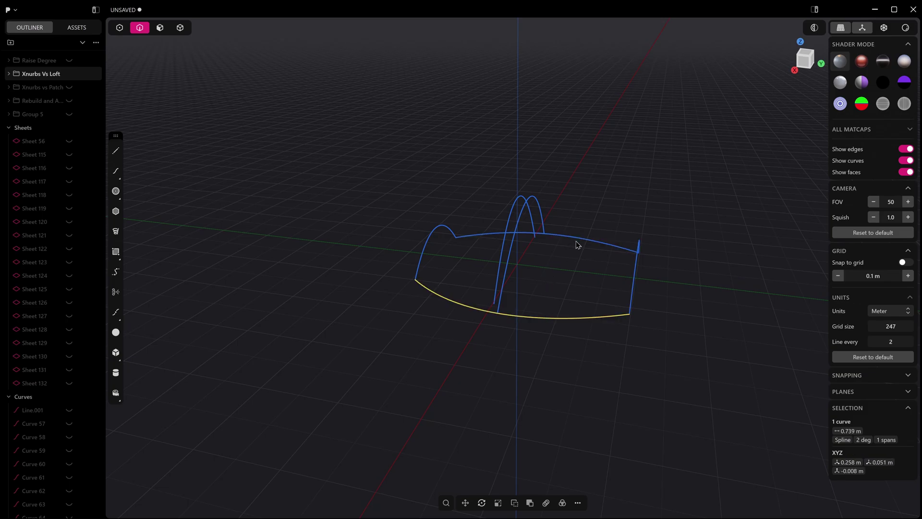
{"action": "middle_click_drag", "start_coordinate": [575, 240], "coordinate": [530, 259]}
{"action": "key", "text": "l"}
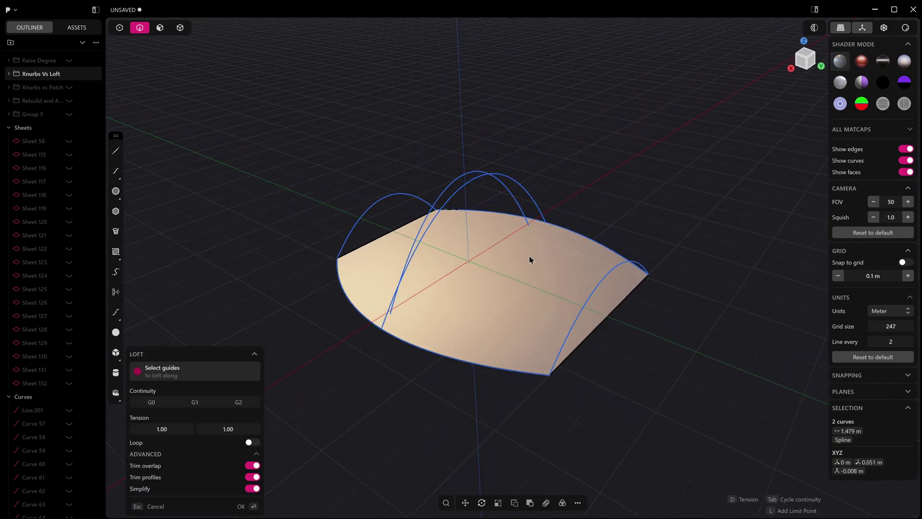
{"action": "left_click", "coordinate": [610, 278]}
{"action": "middle_click_drag", "start_coordinate": [478, 276], "coordinate": [496, 252]}
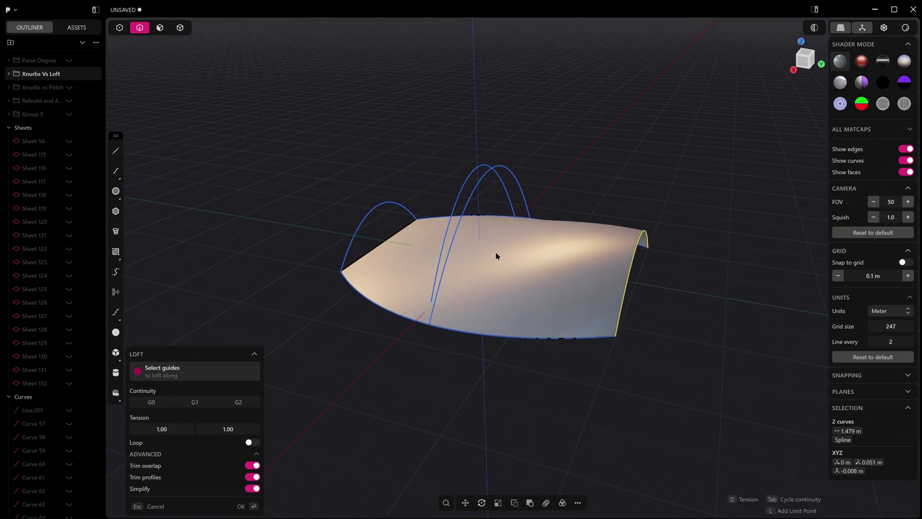
{"action": "left_click", "coordinate": [488, 179]}
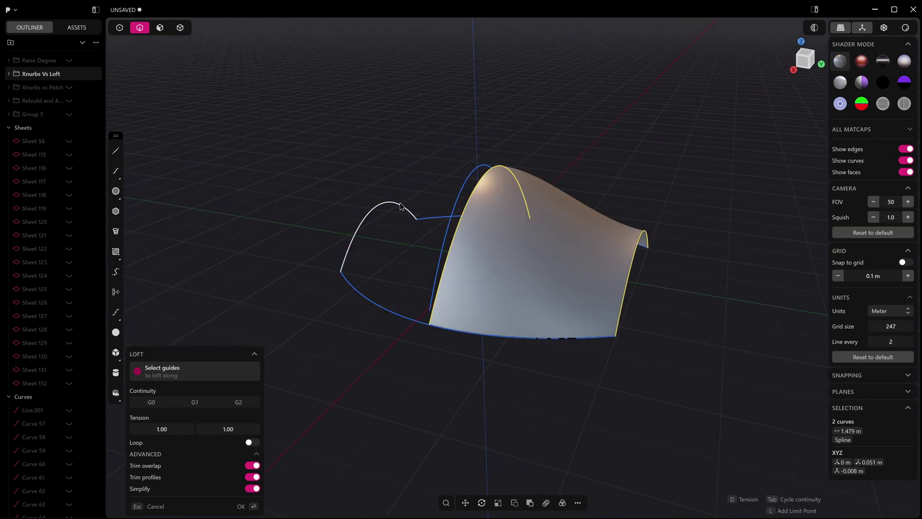
{"action": "left_click", "coordinate": [380, 209]}
{"action": "middle_click_drag", "start_coordinate": [381, 208], "coordinate": [396, 231]}
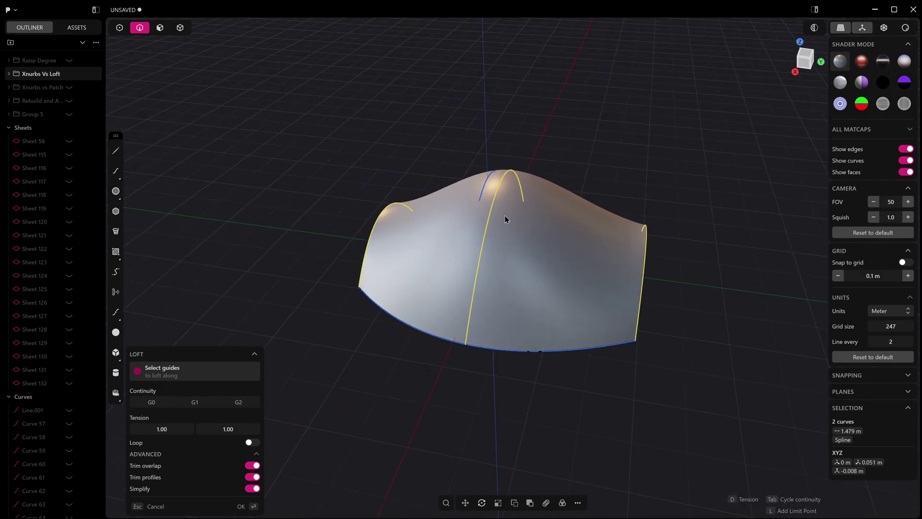
{"action": "key", "text": "Escape"}
Try moving the attached middle arch's lower endpoint off the side curve, and undo the move
{"action": "scroll", "coordinate": [467, 343], "scroll_direction": "up", "scroll_amount": 6}
{"action": "key", "text": "1"}
{"action": "middle_click_drag", "start_coordinate": [467, 323], "coordinate": [451, 322]}
{"action": "key", "text": "Escape"}
{"action": "scroll", "coordinate": [411, 326], "scroll_direction": "up", "scroll_amount": 4}
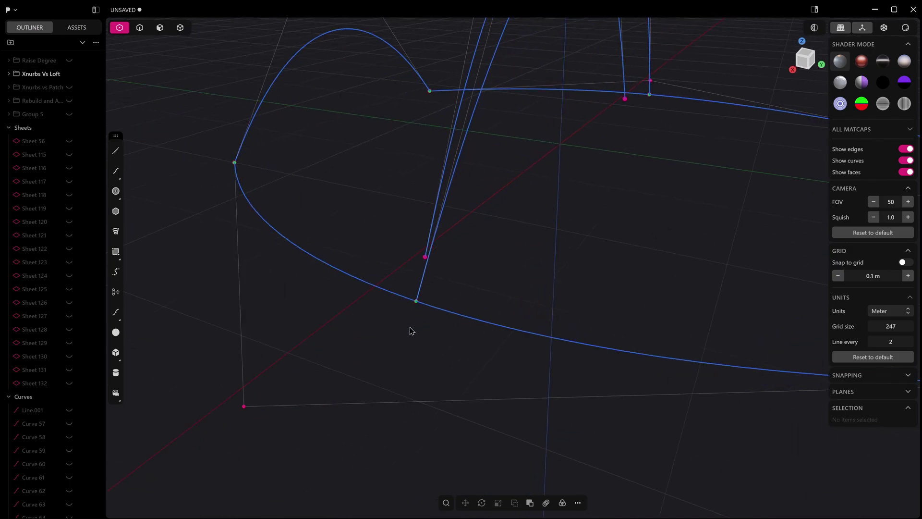
{"action": "left_click", "coordinate": [421, 289]}
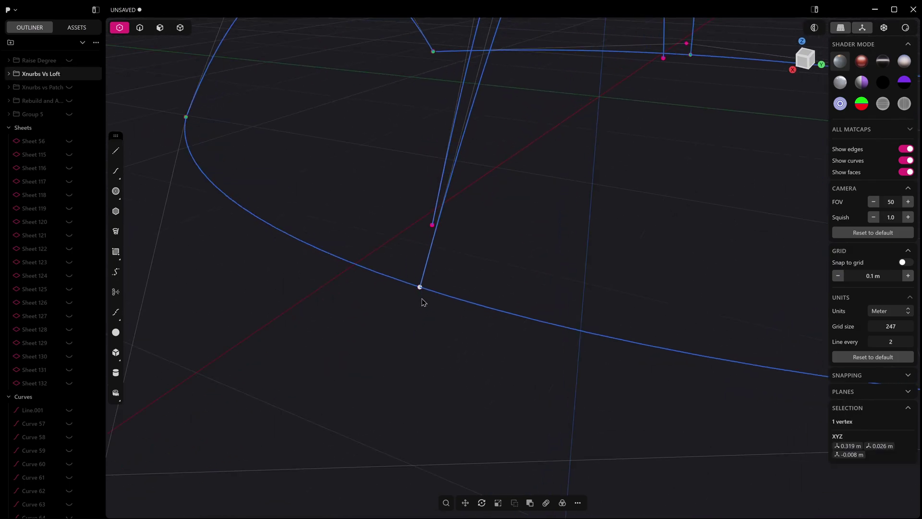
{"action": "key", "text": "g"}
{"action": "key", "text": "Return"}
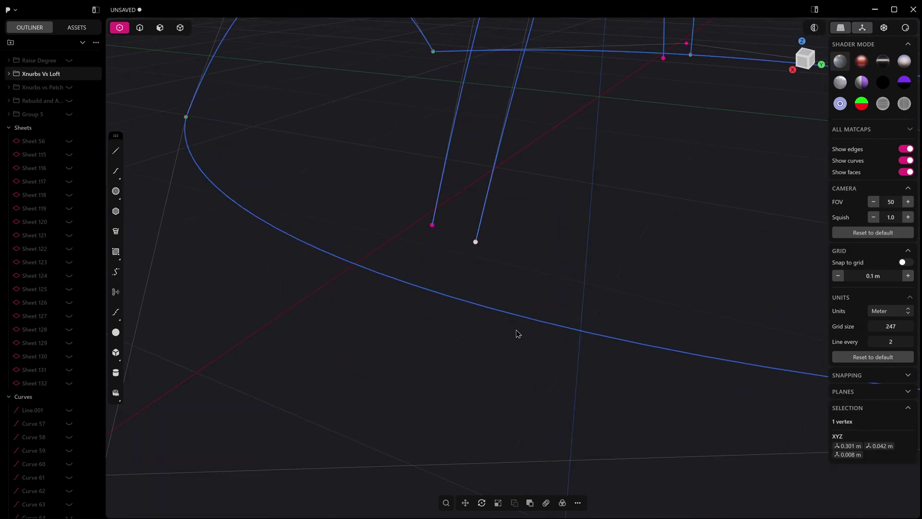
{"action": "key", "text": "Escape"}
{"action": "key", "text": "ctrl+z"}
{"action": "key", "text": "ctrl+z"}
{"action": "key", "text": "ctrl+z"}
Delete the middle arch whose endpoints lie on the side curves, keeping the detached middle arch
{"action": "scroll", "coordinate": [416, 314], "scroll_direction": "up", "scroll_amount": 7}
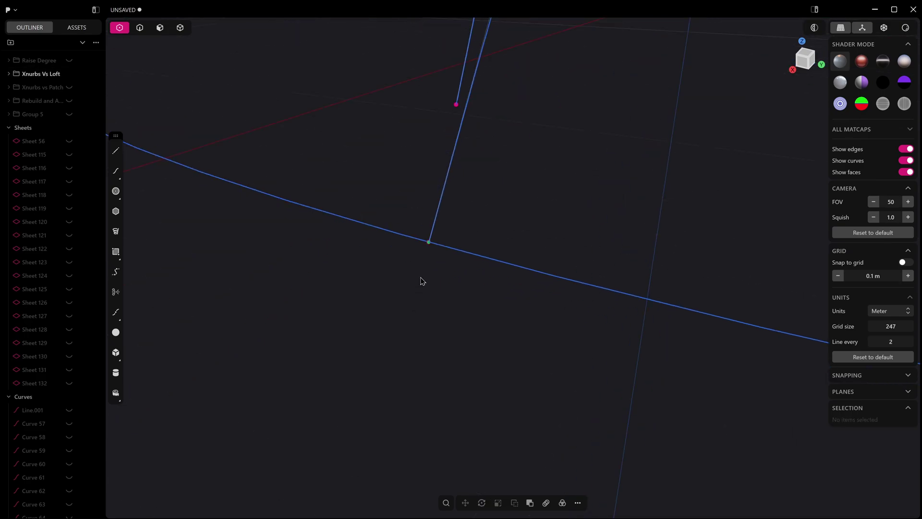
{"action": "scroll", "coordinate": [452, 214], "scroll_direction": "down", "scroll_amount": 4}
{"action": "scroll", "coordinate": [451, 216], "scroll_direction": "down", "scroll_amount": 6}
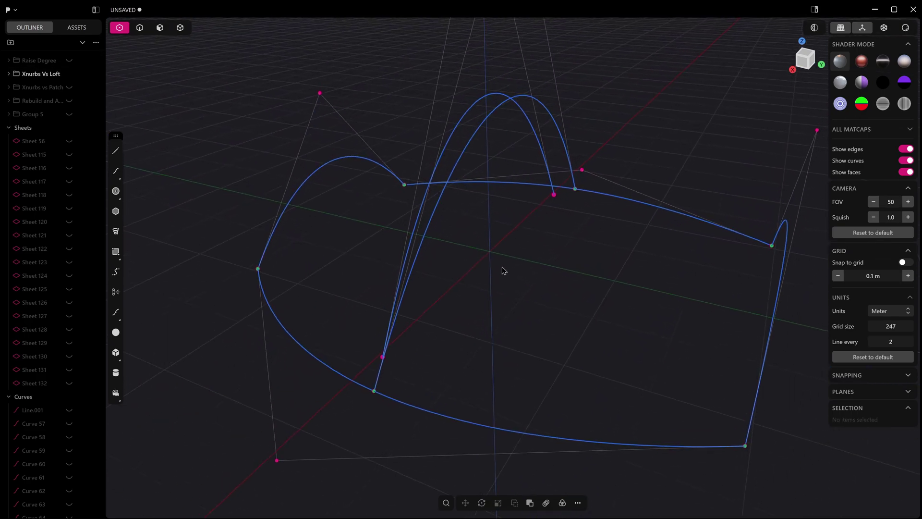
{"action": "key", "text": "2"}
{"action": "left_click", "coordinate": [514, 132]}
{"action": "key", "text": "Delete"}
{"action": "mouse_move", "coordinate": [624, 182]}
{"action": "middle_mouse_down"}
{"action": "mouse_move", "coordinate": [593, 214]}
{"action": "mouse_move", "coordinate": [614, 181]}
{"action": "middle_mouse_up"}
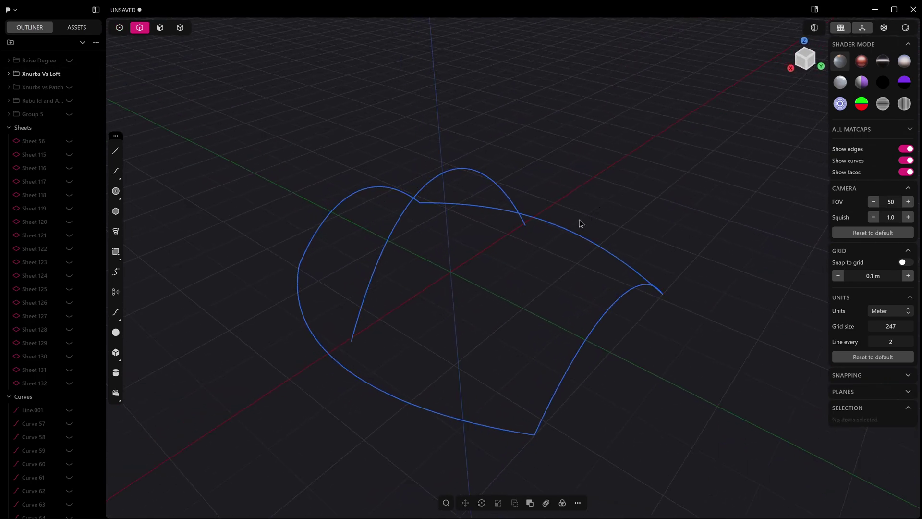
Create an xNURBS surface between the two side curves, using all three arches including the detached one as guides
{"action": "left_click", "coordinate": [567, 232]}
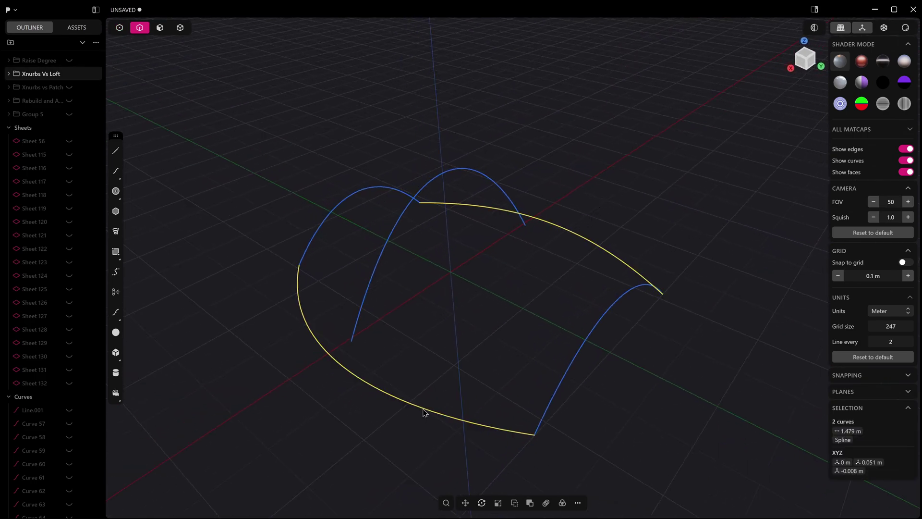
{"action": "key", "text": "shift+p"}
{"action": "middle_click_drag", "start_coordinate": [425, 412], "coordinate": [438, 346]}
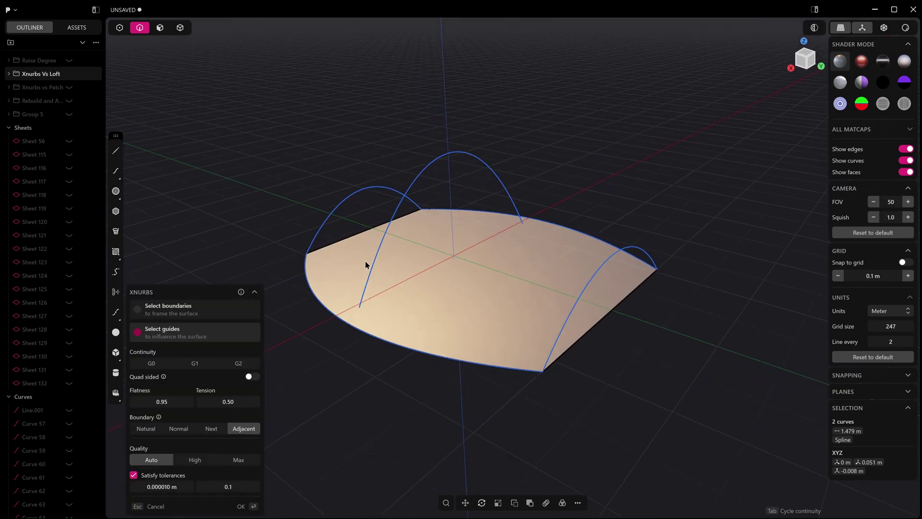
{"action": "left_click", "coordinate": [364, 193]}
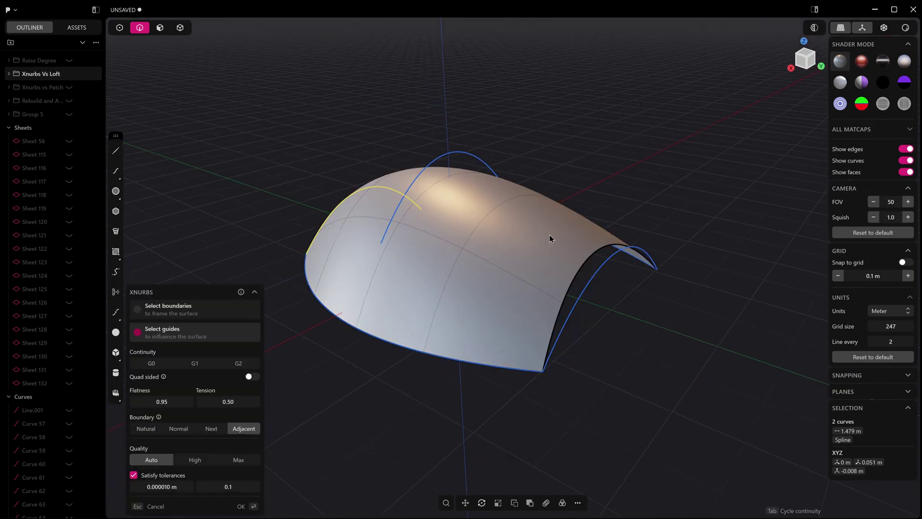
{"action": "left_click", "coordinate": [620, 258]}
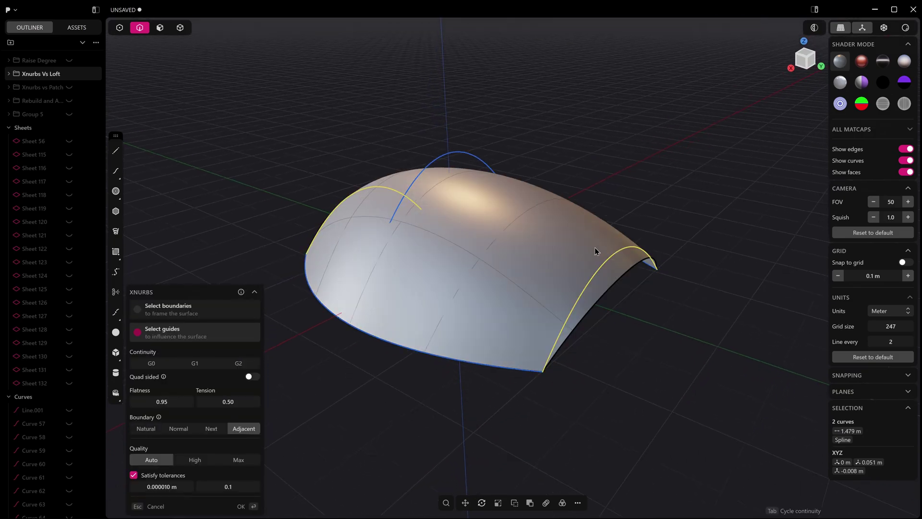
{"action": "left_click", "coordinate": [460, 155]}
{"action": "middle_click_drag", "start_coordinate": [498, 192], "coordinate": [400, 270]}
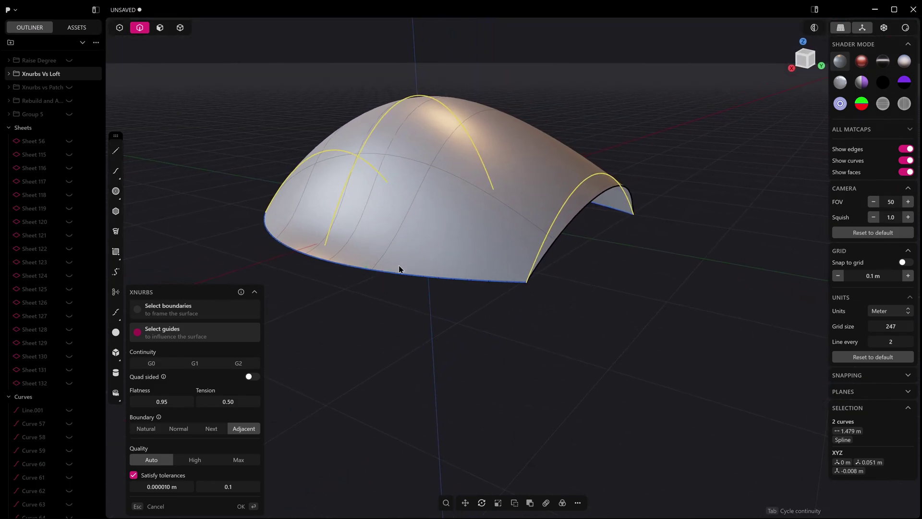
{"action": "key", "text": "Return"}
Inspect the xNURBS surface around the detached middle arch from below and outside, and undo the surface
{"action": "middle_click_drag", "start_coordinate": [410, 313], "coordinate": [323, 304]}
{"action": "scroll", "coordinate": [529, 322], "scroll_direction": "up", "scroll_amount": 3}
{"action": "middle_click_drag", "start_coordinate": [447, 221], "coordinate": [429, 149]}
{"action": "scroll", "coordinate": [438, 225], "scroll_direction": "up", "scroll_amount": 3}
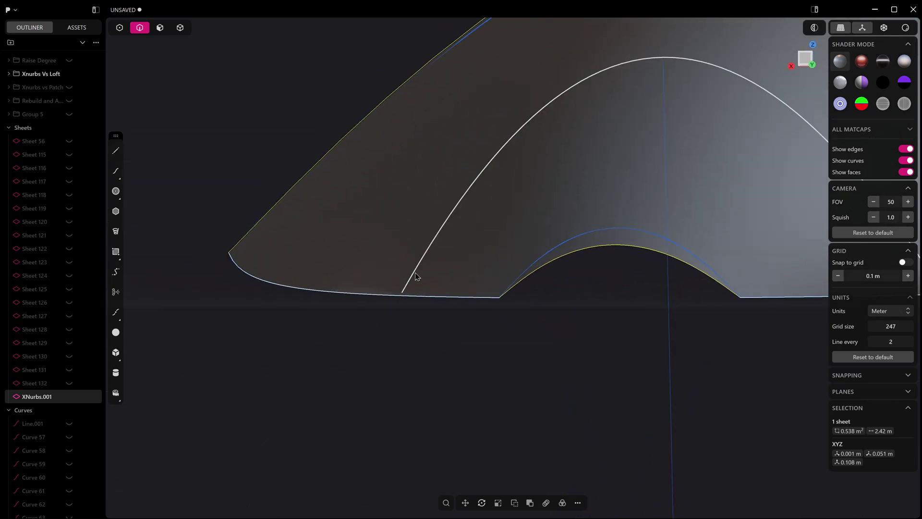
{"action": "middle_click_drag", "start_coordinate": [416, 277], "coordinate": [504, 173]}
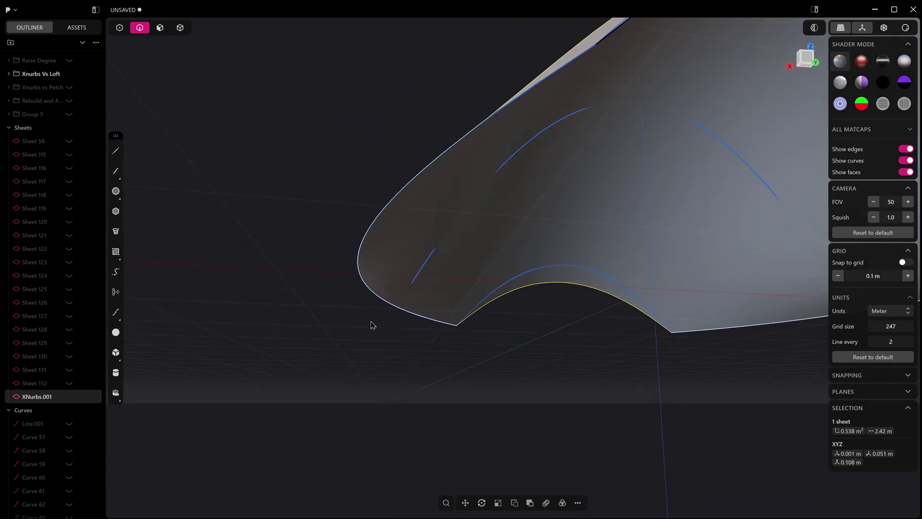
{"action": "middle_click_drag", "start_coordinate": [373, 325], "coordinate": [464, 233]}
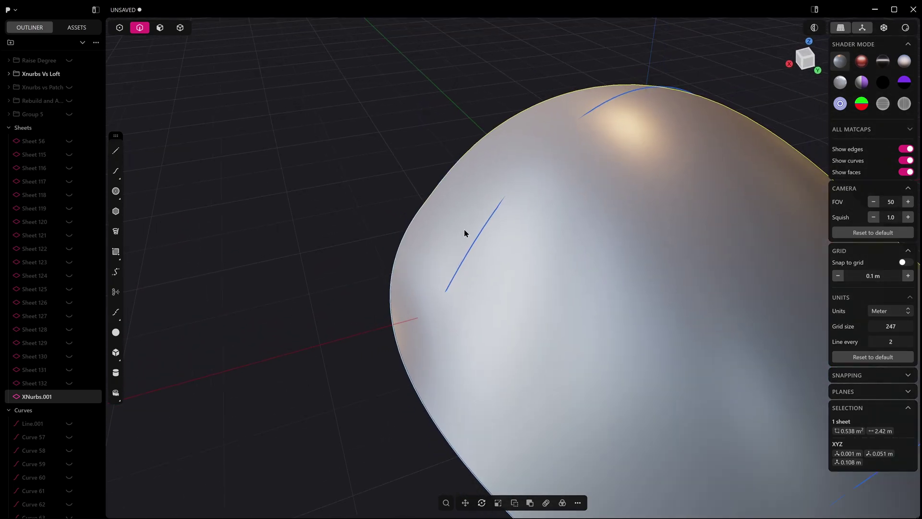
{"action": "scroll", "coordinate": [468, 238], "scroll_direction": "down", "scroll_amount": 4}
{"action": "key", "text": "ctrl+z"}
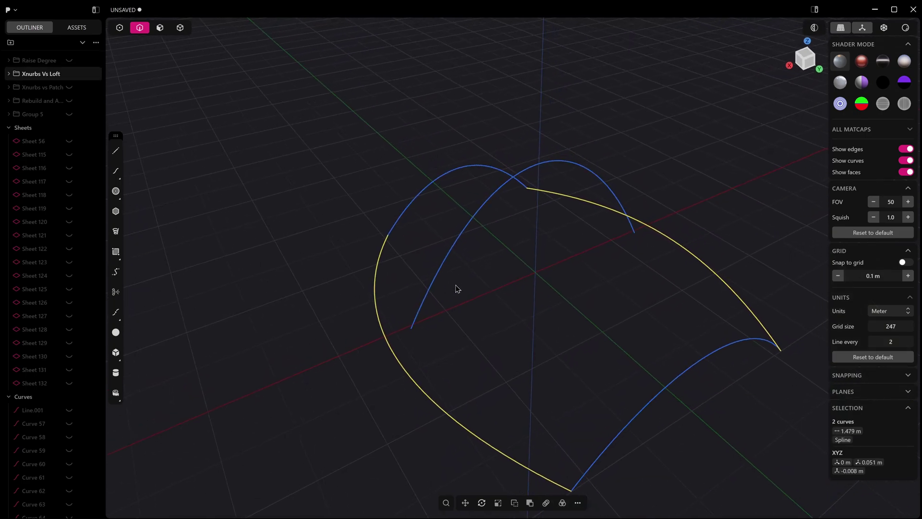
Try another xNURBS surface between the side curves with all three arches as guides, comparing High and Max quality
{"action": "key", "text": "shift+x"}
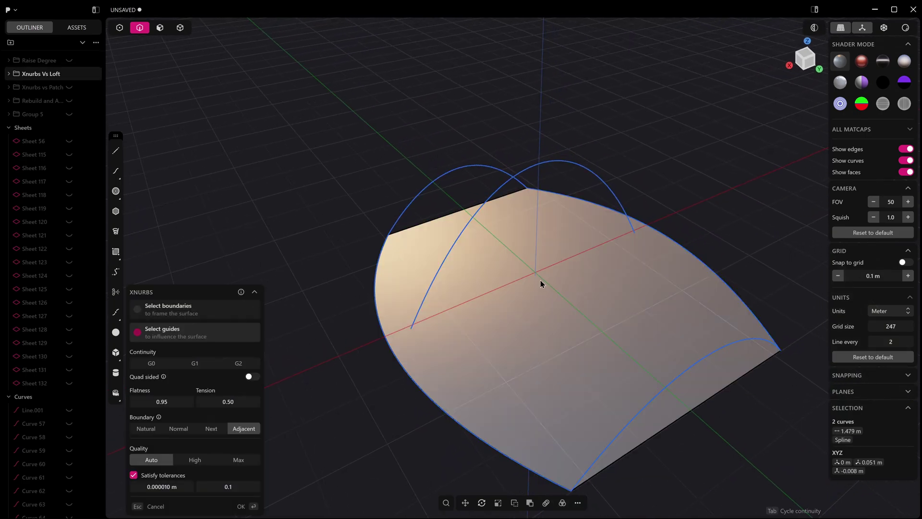
{"action": "left_click", "coordinate": [705, 359]}
{"action": "left_click", "coordinate": [545, 164]}
{"action": "left_click", "coordinate": [464, 172]}
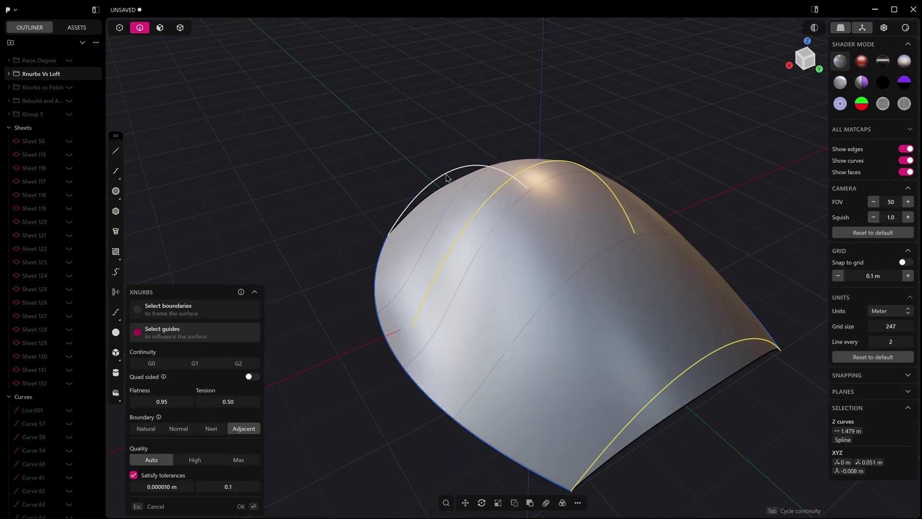
{"action": "middle_click_drag", "start_coordinate": [380, 377], "coordinate": [367, 378]}
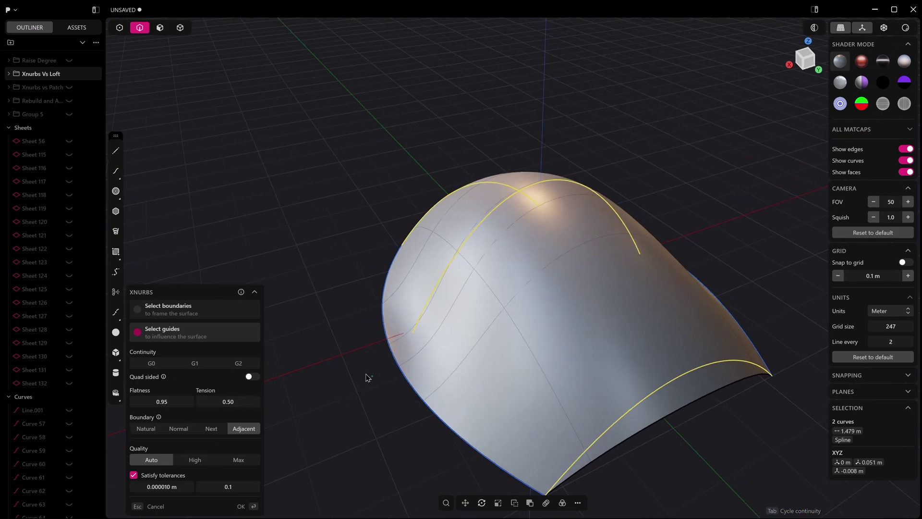
{"action": "left_click", "coordinate": [208, 459]}
{"action": "left_click", "coordinate": [238, 460]}
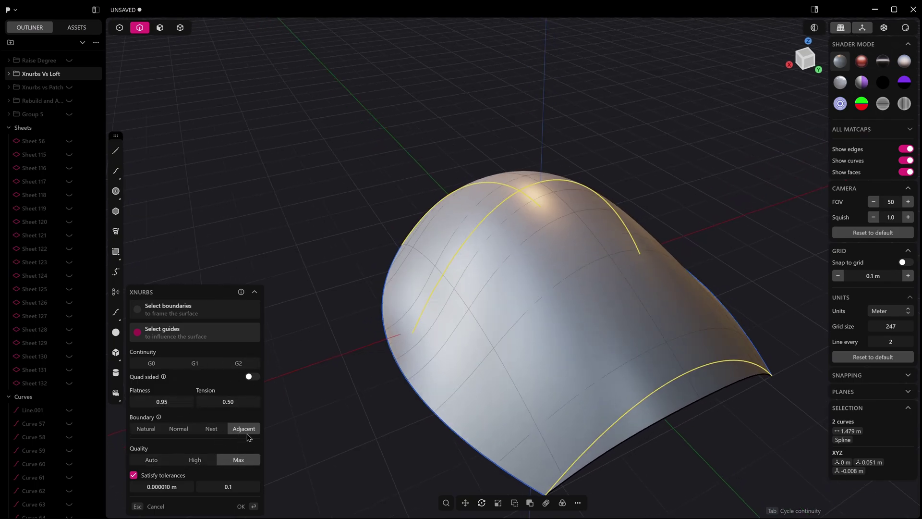
{"action": "middle_click_drag", "start_coordinate": [565, 287], "coordinate": [586, 212]}
{"action": "key", "text": "Escape"}
Try a quad-sided xNURBS surface between the middle and front arches with flatness 1.00, tension 0.60 and Max quality
{"action": "left_click", "coordinate": [579, 180]}
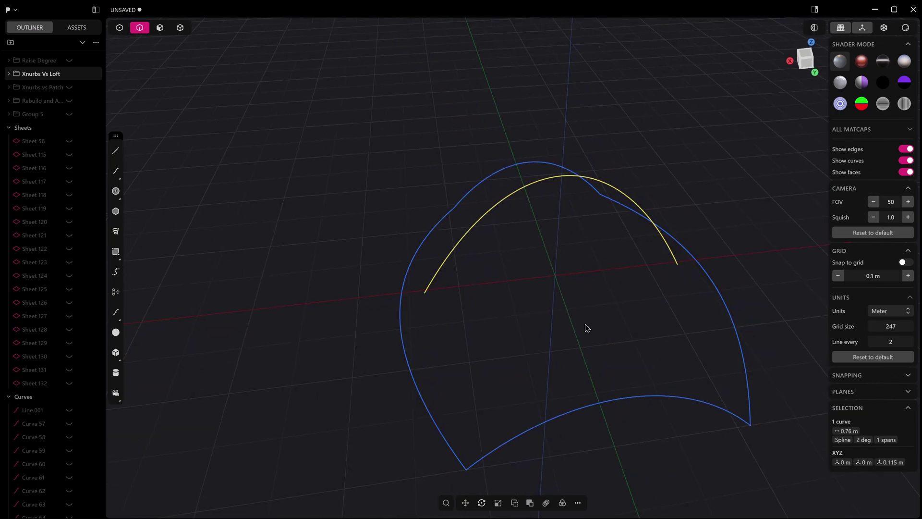
{"action": "left_click", "coordinate": [604, 406], "text": "shift"}
{"action": "key", "text": "shift+x"}
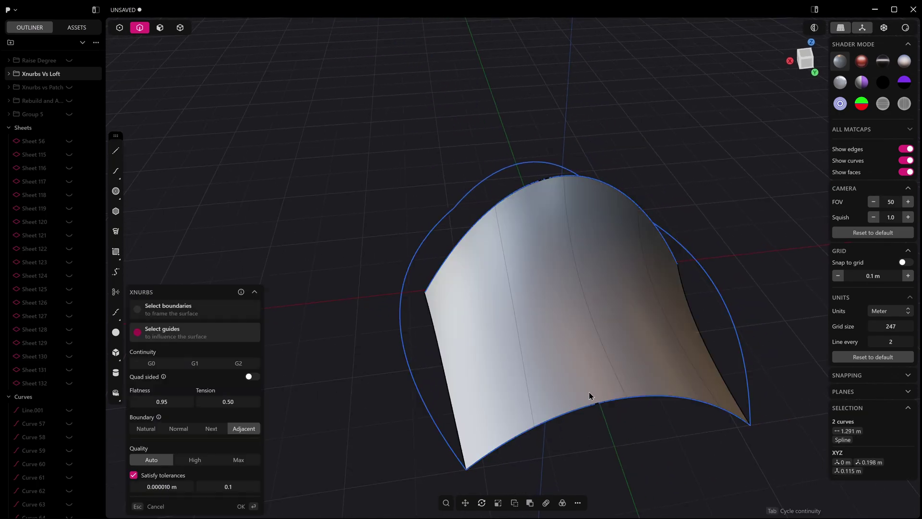
{"action": "left_click", "coordinate": [252, 376]}
{"action": "left_click_drag", "start_coordinate": [227, 402], "coordinate": [231, 402]}
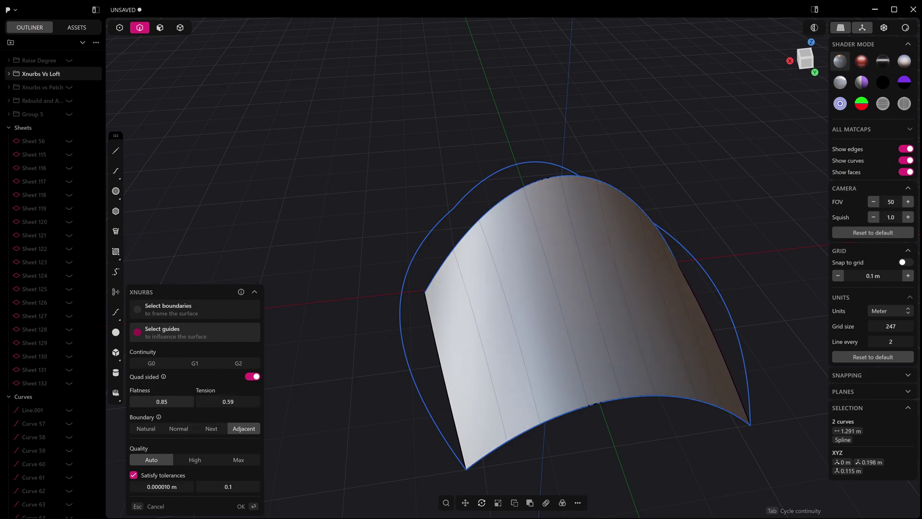
{"action": "left_click_drag", "start_coordinate": [232, 401], "coordinate": [230, 401]}
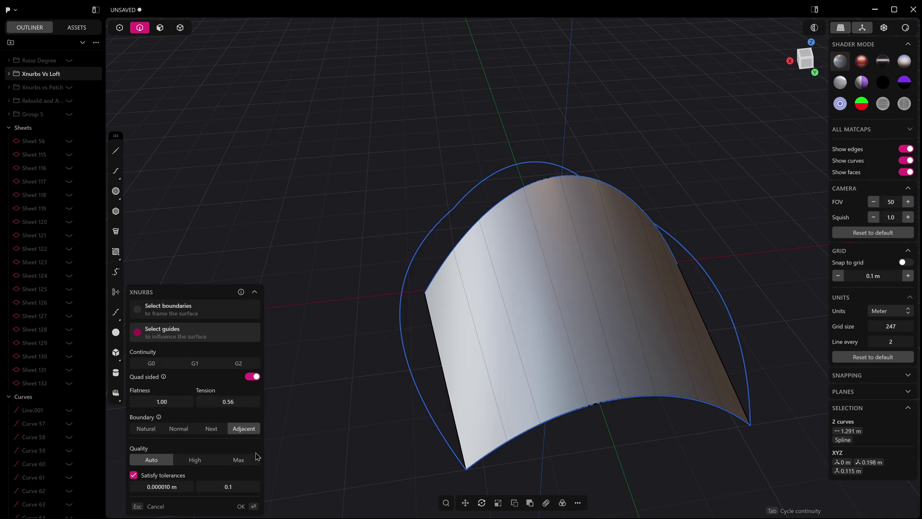
{"action": "left_click", "coordinate": [244, 461]}
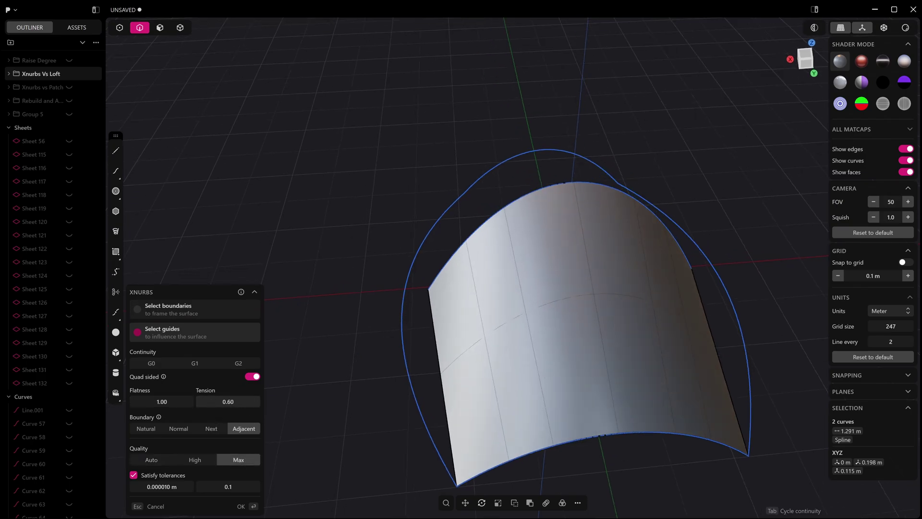
{"action": "key", "text": "Escape"}
{"action": "key", "text": "Escape"}
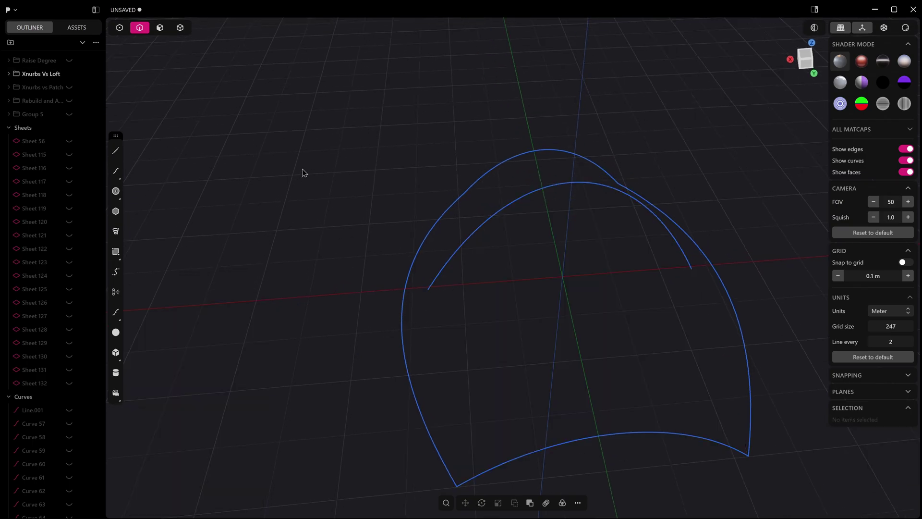
Hide the Xnurbs Vs Loft group and show the solid Extruded.002 in the Xnurbs vs Patch group
{"action": "middle_click_drag", "start_coordinate": [521, 203], "coordinate": [596, 279]}
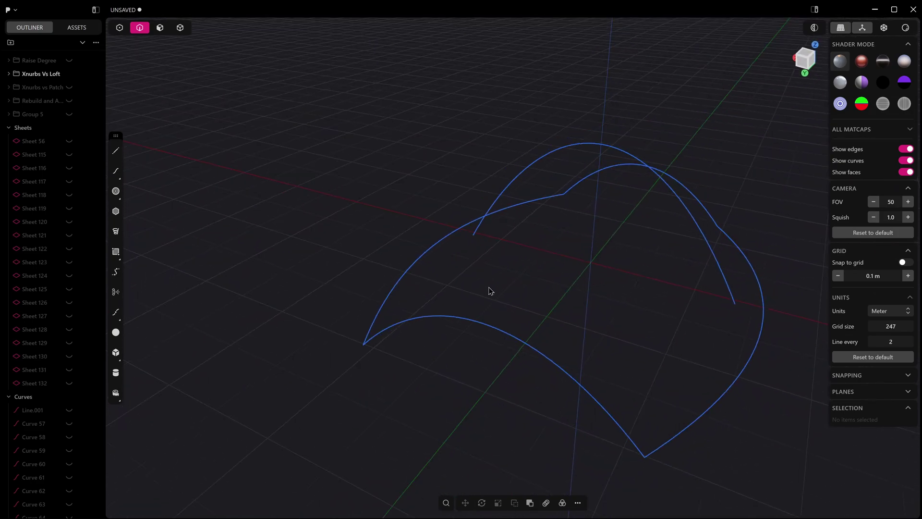
{"action": "left_click", "coordinate": [69, 75]}
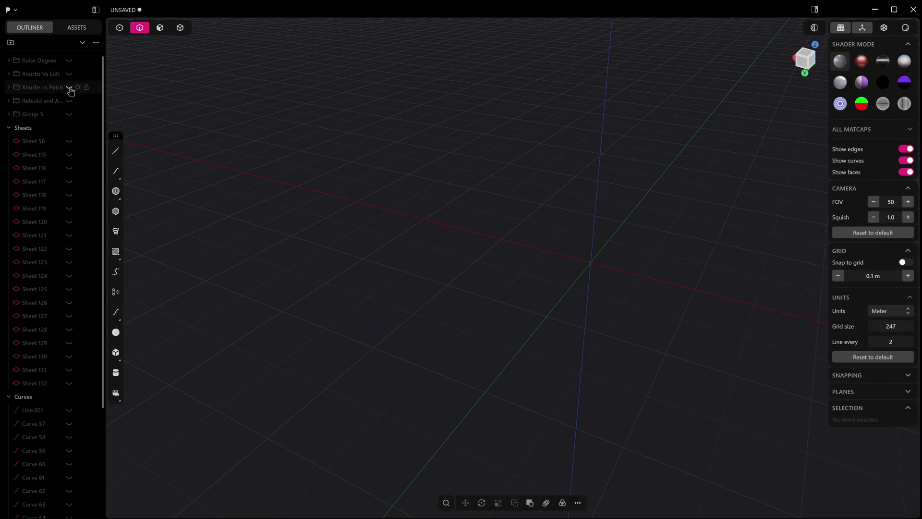
{"action": "left_click", "coordinate": [9, 88]}
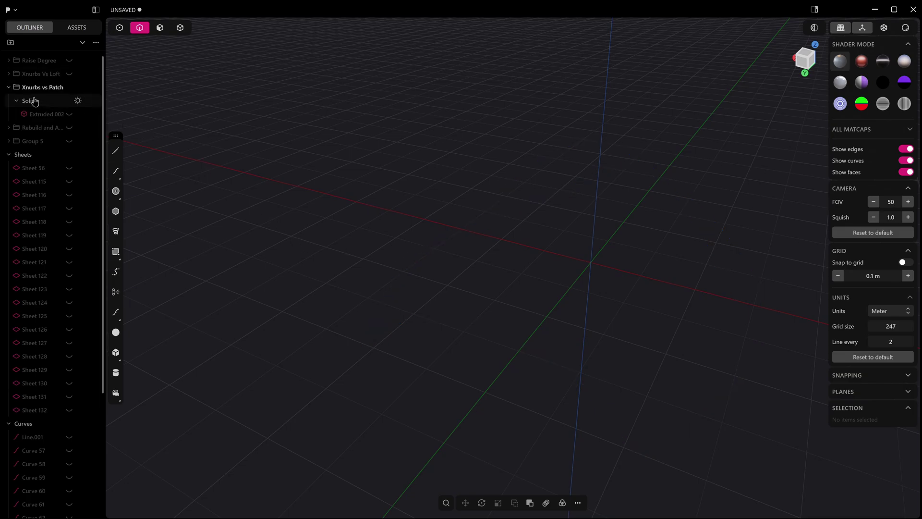
{"action": "left_click", "coordinate": [68, 114]}
Select the five faces of the curved corner blend on Extruded.002
{"action": "middle_click_drag", "start_coordinate": [433, 295], "coordinate": [468, 295]}
{"action": "scroll", "coordinate": [499, 282], "scroll_direction": "up", "scroll_amount": 4}
{"action": "key", "text": "3"}
{"action": "left_click", "coordinate": [499, 296]}
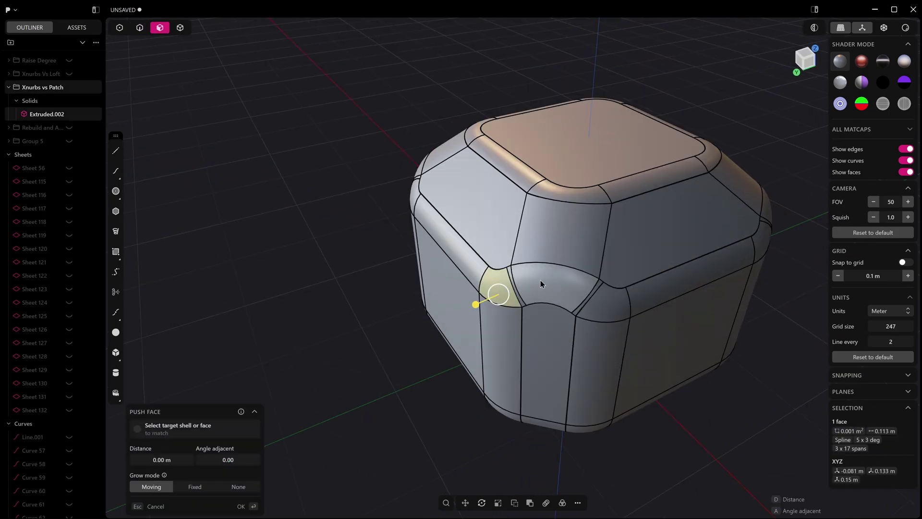
{"action": "left_click", "coordinate": [516, 288], "text": "shift"}
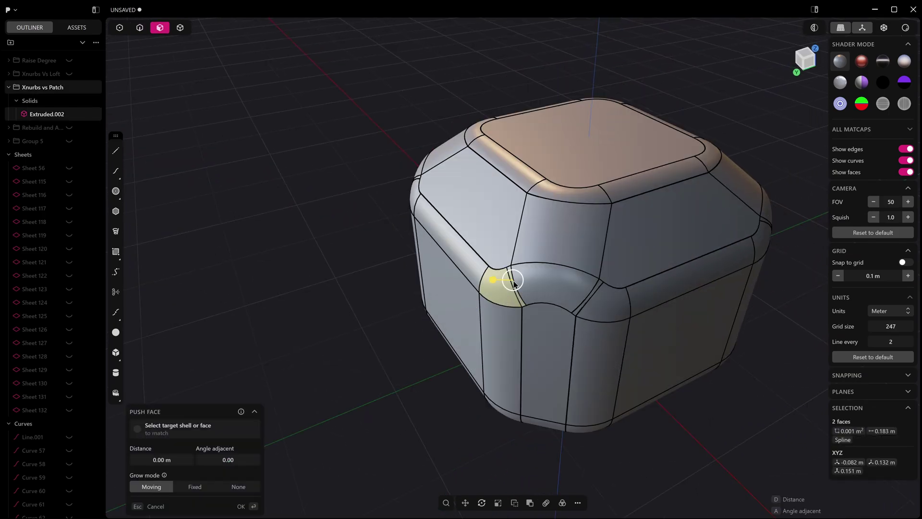
{"action": "left_click", "coordinate": [582, 305]}
{"action": "left_click", "coordinate": [552, 287]}
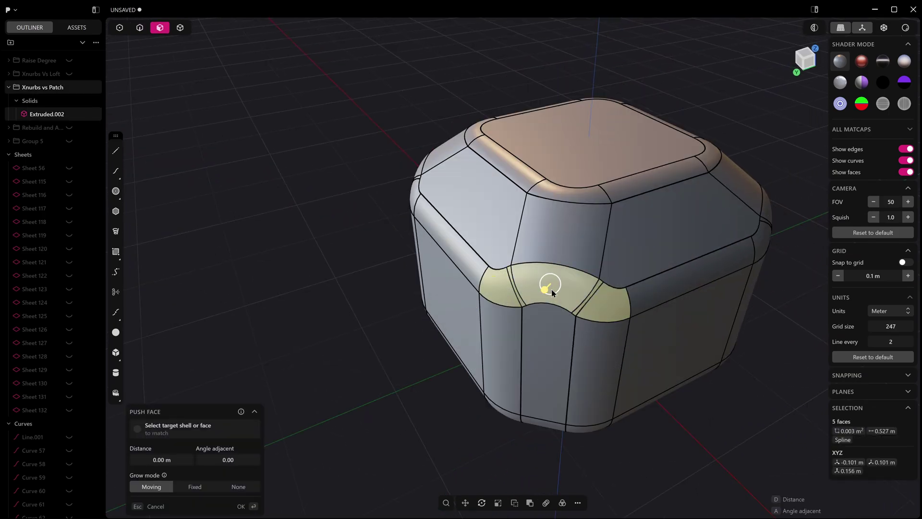
{"action": "scroll", "coordinate": [534, 278], "scroll_direction": "up", "scroll_amount": 5}
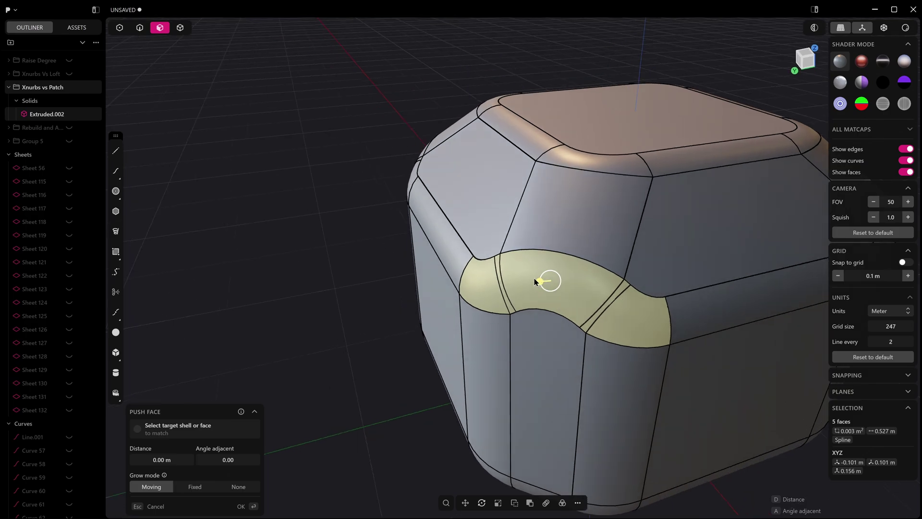
Examine the corner blend's highlight flow under the default and dark highlight-band matcaps, temporarily hiding the edges
{"action": "left_click", "coordinate": [886, 64]}
{"action": "scroll", "coordinate": [663, 296], "scroll_direction": "up", "scroll_amount": 4}
{"action": "middle_click_drag", "start_coordinate": [650, 292], "coordinate": [623, 265], "text": "shift"}
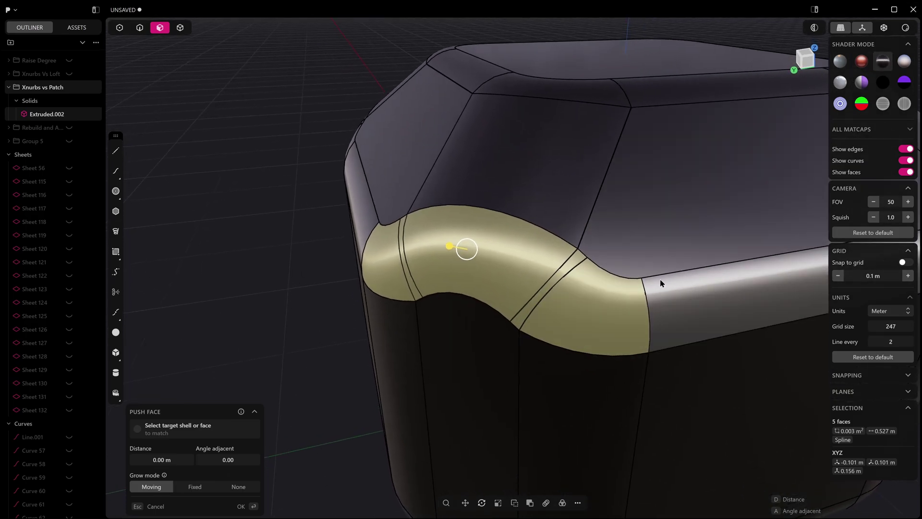
{"action": "left_click", "coordinate": [862, 75]}
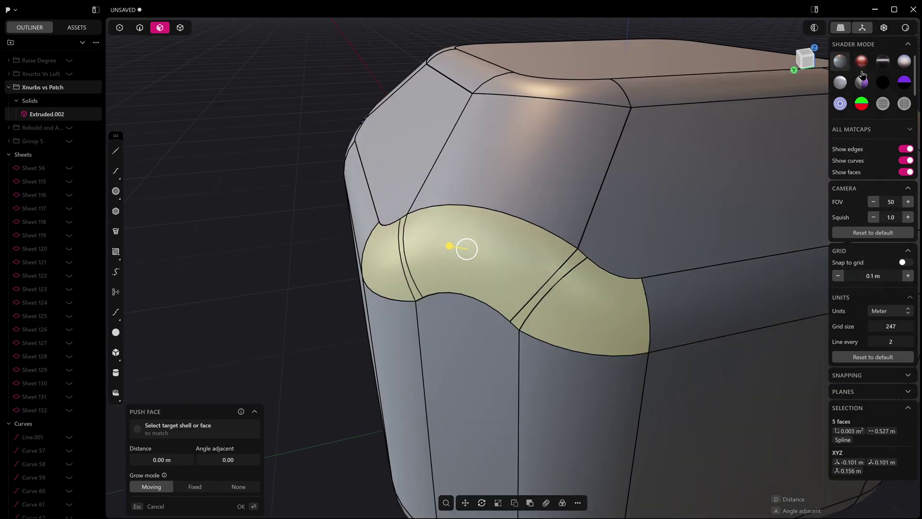
{"action": "left_click", "coordinate": [888, 65]}
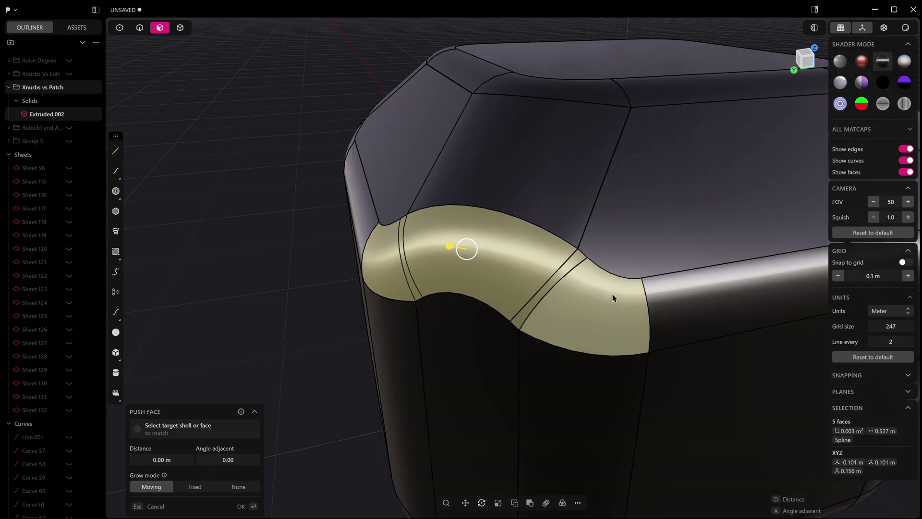
{"action": "key", "text": "Escape"}
{"action": "left_click", "coordinate": [356, 270]}
{"action": "key", "text": "alt+e"}
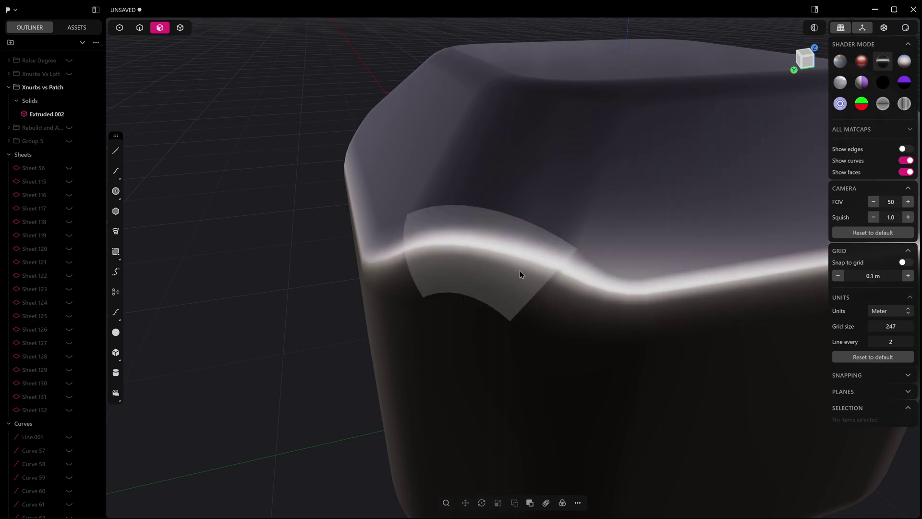
{"action": "key", "text": "alt+e"}
Delete the five faces of the curved corner blend to open a hole in Extruded.002
{"action": "left_click", "coordinate": [604, 312]}
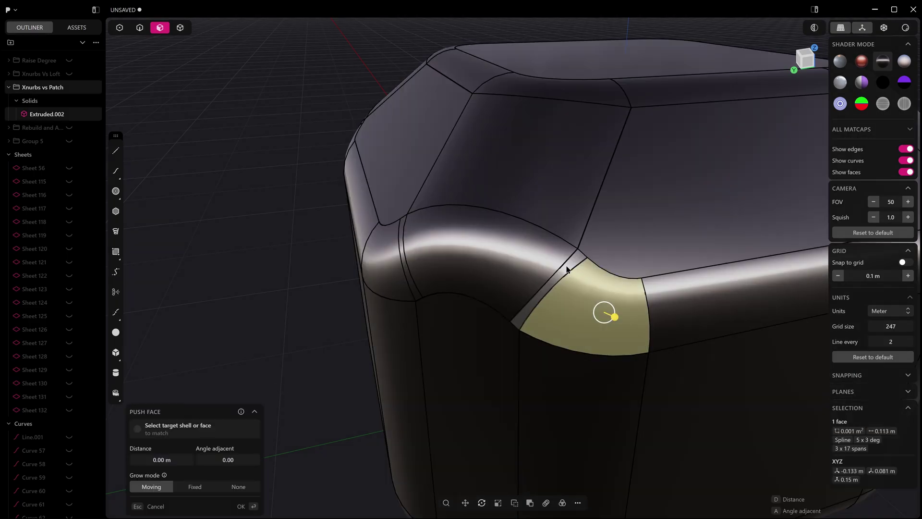
{"action": "left_click", "coordinate": [566, 265], "text": "shift"}
{"action": "left_click", "coordinate": [499, 259]}
{"action": "left_click", "coordinate": [391, 259]}
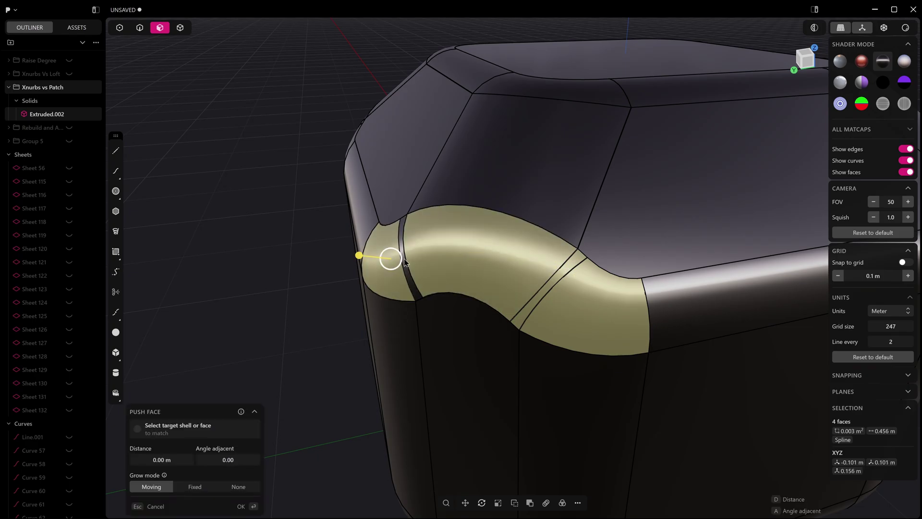
{"action": "left_click", "coordinate": [410, 283], "text": "shift"}
{"action": "middle_click_drag", "start_coordinate": [516, 435], "coordinate": [516, 429]}
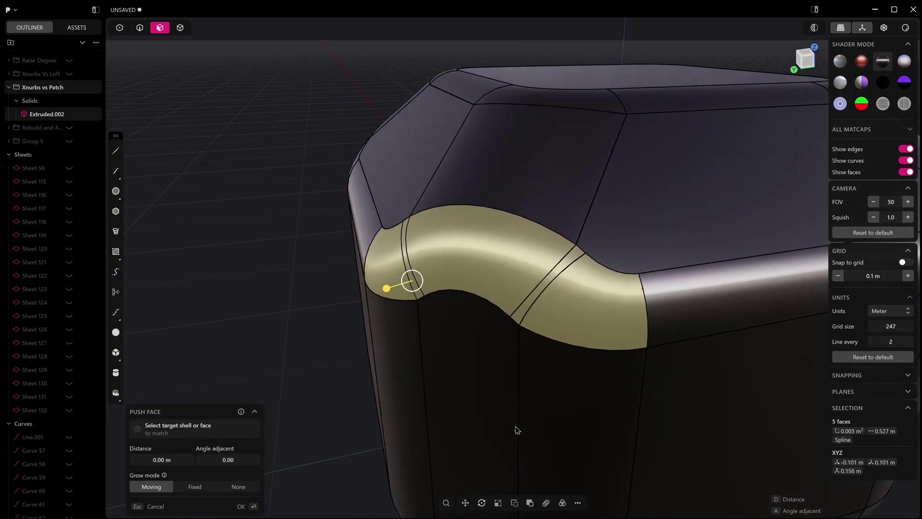
{"action": "key", "text": "Delete"}
Select the complete edge loop around the corner hole
{"action": "key", "text": "2"}
{"action": "double_click", "coordinate": [496, 210]}
{"action": "middle_click_drag", "start_coordinate": [491, 209], "coordinate": [490, 221]}
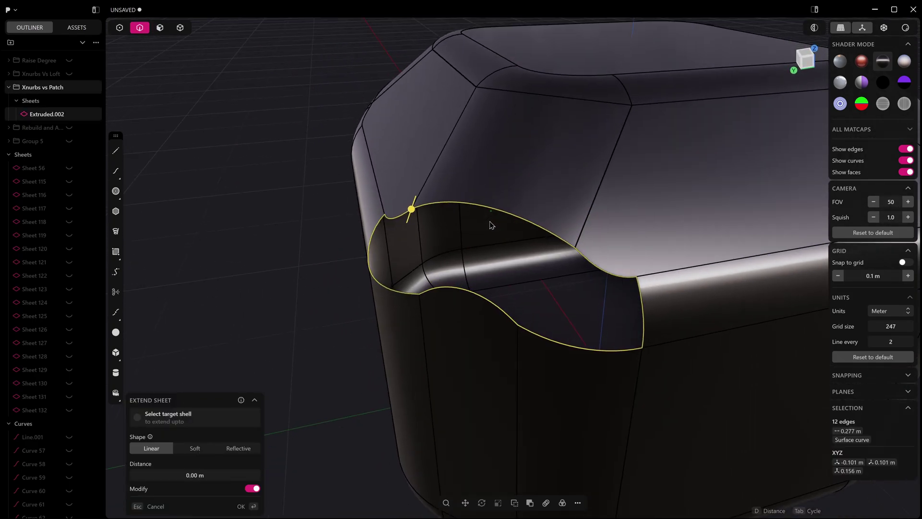
Patch the corner hole with G1 continuity and multiple faces, after trying G0 and G2
{"action": "key", "text": "alt+p"}
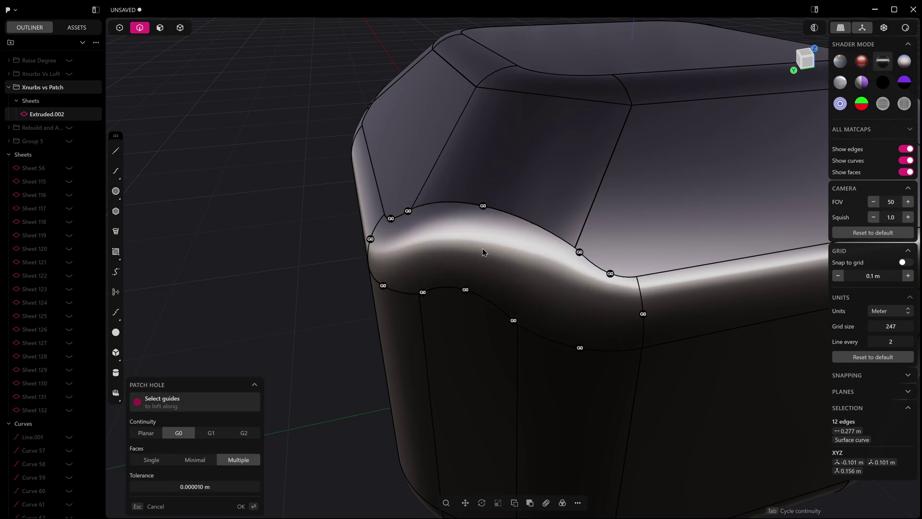
{"action": "left_click", "coordinate": [215, 433]}
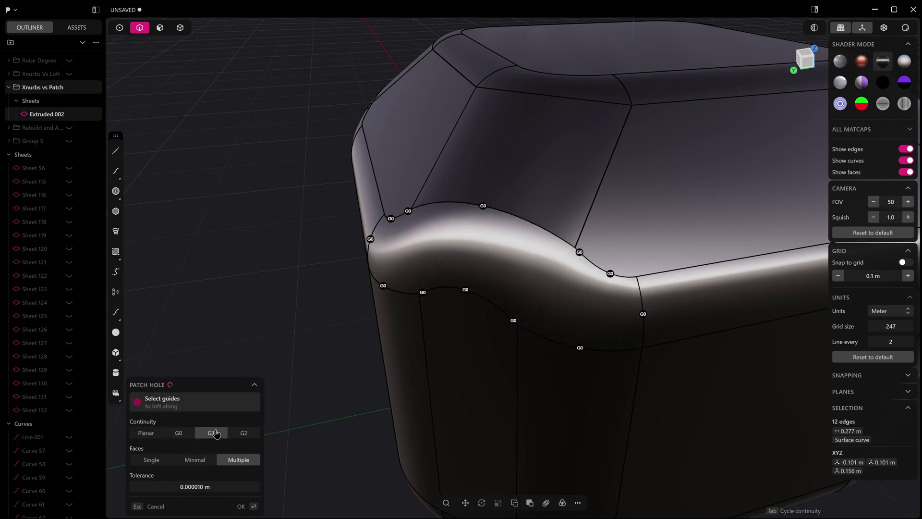
{"action": "middle_click_drag", "start_coordinate": [510, 233], "coordinate": [509, 262]}
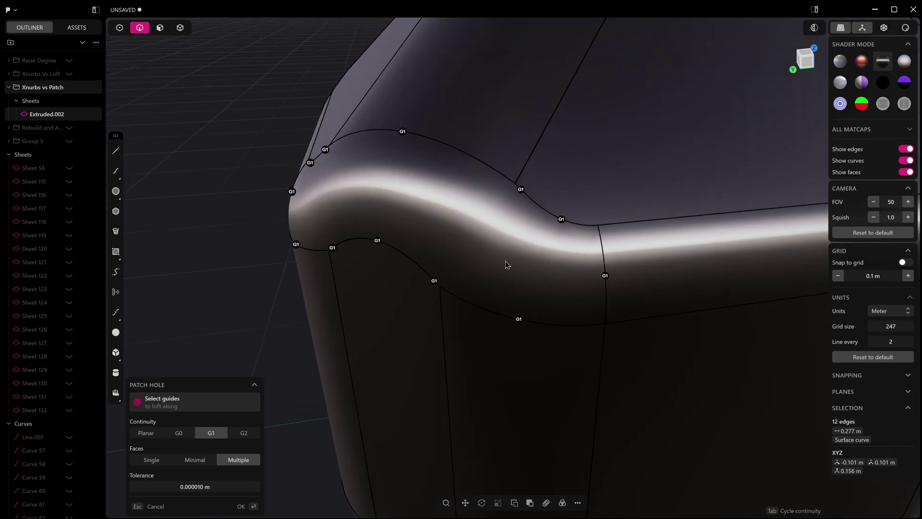
{"action": "left_click", "coordinate": [243, 433]}
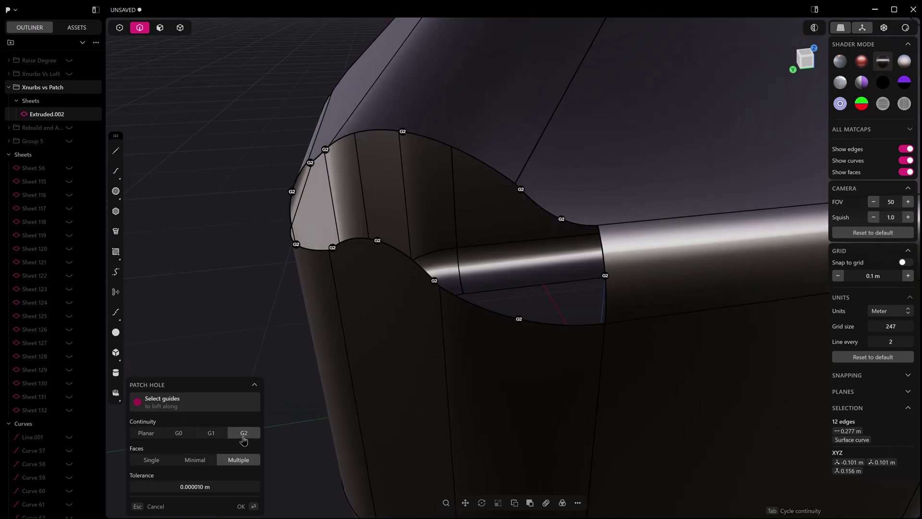
{"action": "left_click", "coordinate": [214, 438]}
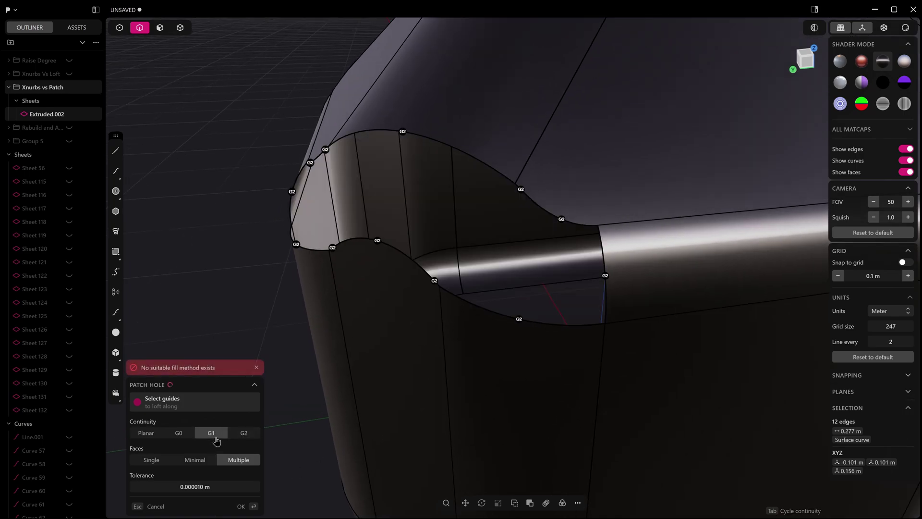
{"action": "middle_click_drag", "start_coordinate": [426, 361], "coordinate": [451, 365]}
{"action": "key", "text": "Return"}
Examine the patched corner's surface flow with edges hidden, using both zebra stripe shaders and the dark highlight-band matcap
{"action": "scroll", "coordinate": [534, 327], "scroll_direction": "up", "scroll_amount": 2}
{"action": "key", "text": "alt+shift+e"}
{"action": "scroll", "coordinate": [445, 369], "scroll_direction": "up", "scroll_amount": 2}
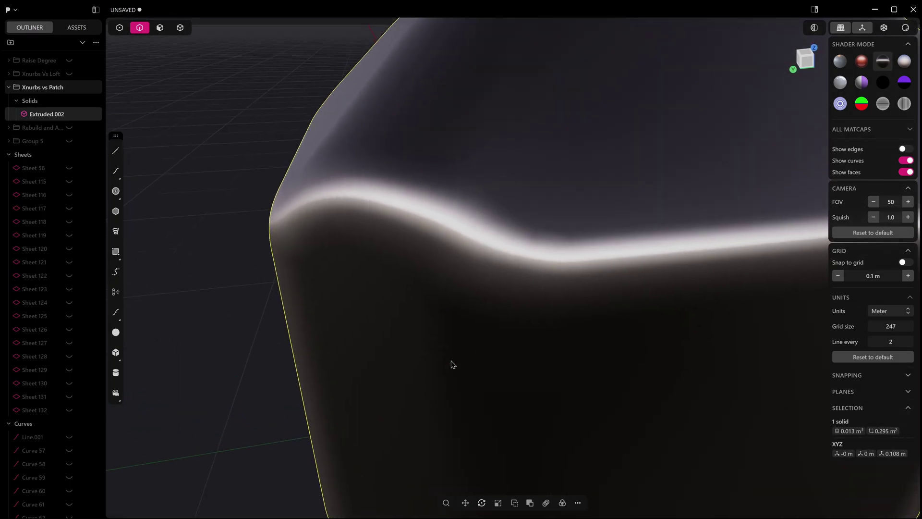
{"action": "left_click", "coordinate": [905, 104]}
{"action": "middle_click_drag", "start_coordinate": [679, 230], "coordinate": [601, 304]}
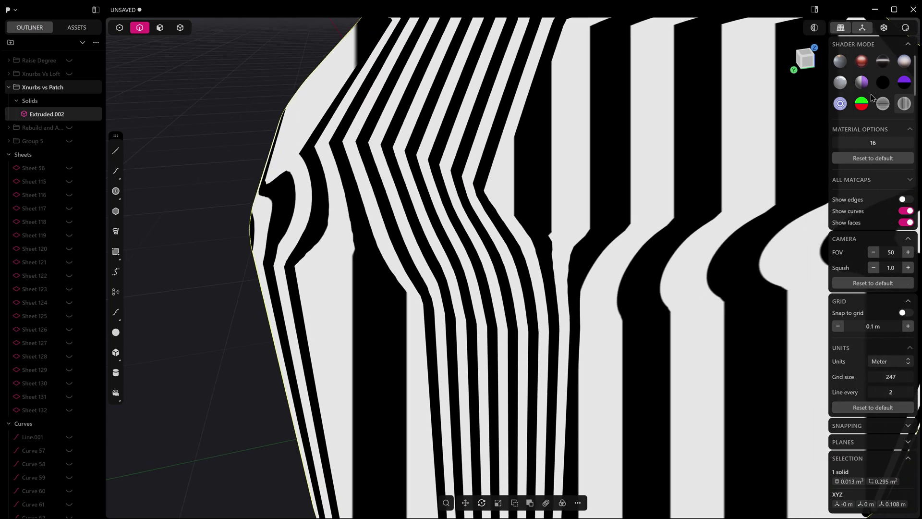
{"action": "left_click", "coordinate": [883, 103]}
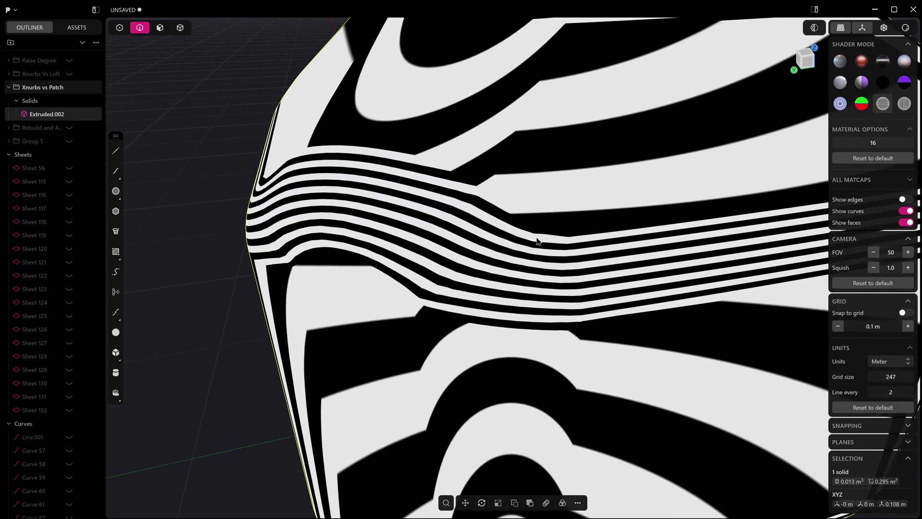
{"action": "middle_click_drag", "start_coordinate": [439, 291], "coordinate": [475, 252]}
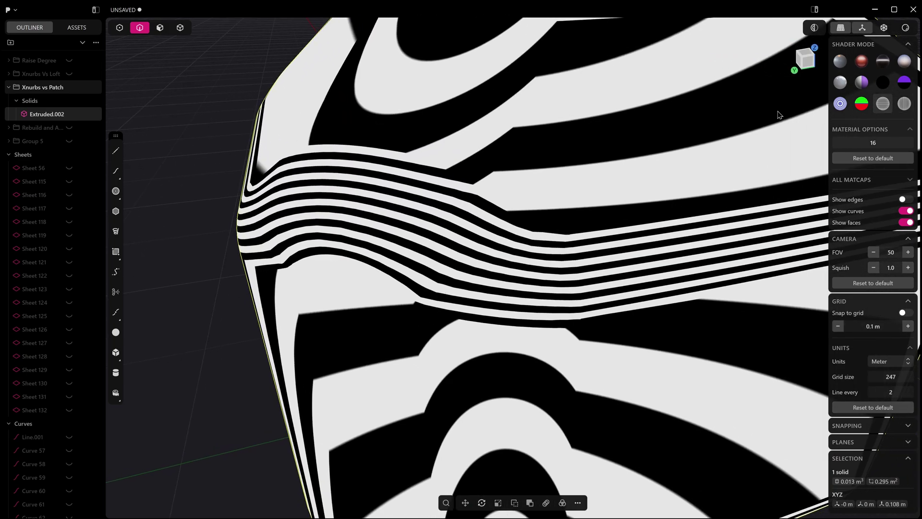
{"action": "middle_click_drag", "start_coordinate": [547, 181], "coordinate": [566, 178]}
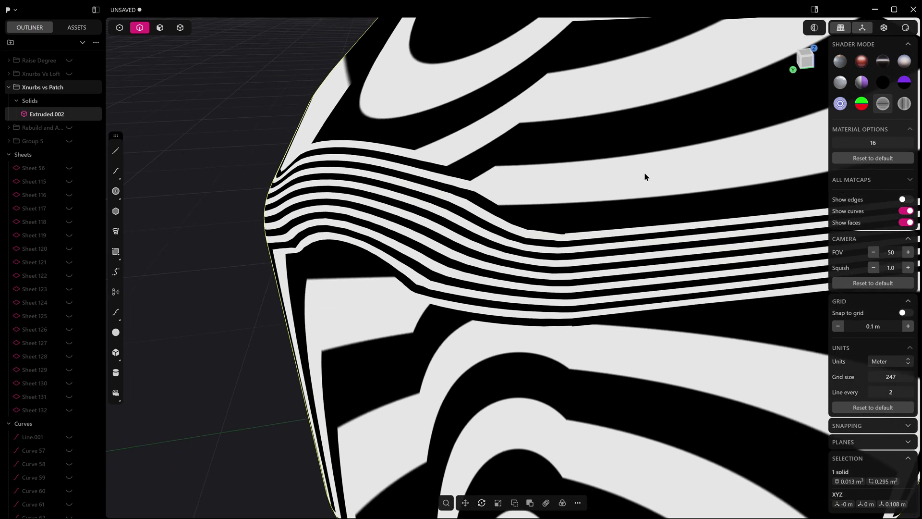
{"action": "left_click", "coordinate": [840, 62]}
{"action": "middle_click_drag", "start_coordinate": [564, 274], "coordinate": [566, 269]}
{"action": "left_click", "coordinate": [886, 60]}
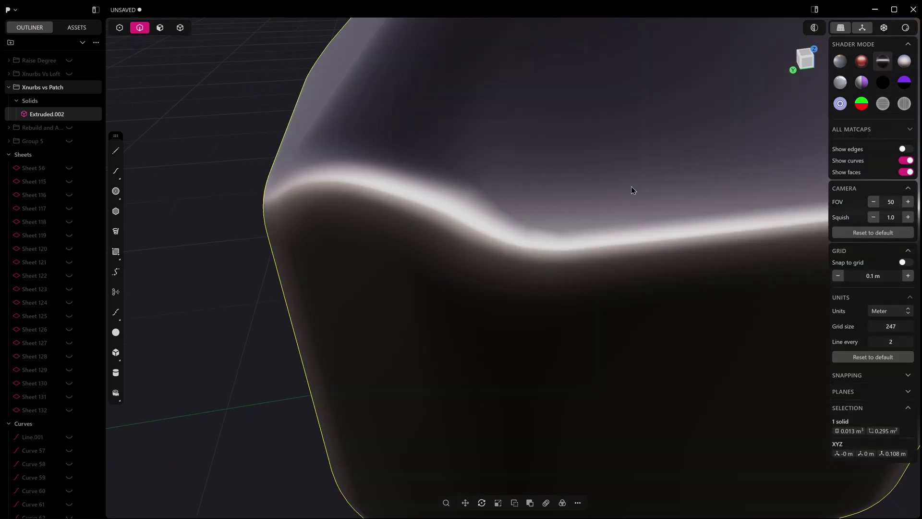
Undo the corner patch to reopen the hole
{"action": "key", "text": "ctrl+z"}
{"action": "middle_click_drag", "start_coordinate": [488, 273], "coordinate": [531, 352]}
{"action": "key", "text": "KP_7"}
{"action": "scroll", "coordinate": [532, 353], "scroll_direction": "down", "scroll_amount": 3}
{"action": "middle_click_drag", "start_coordinate": [307, 334], "coordinate": [574, 239], "text": "shift"}
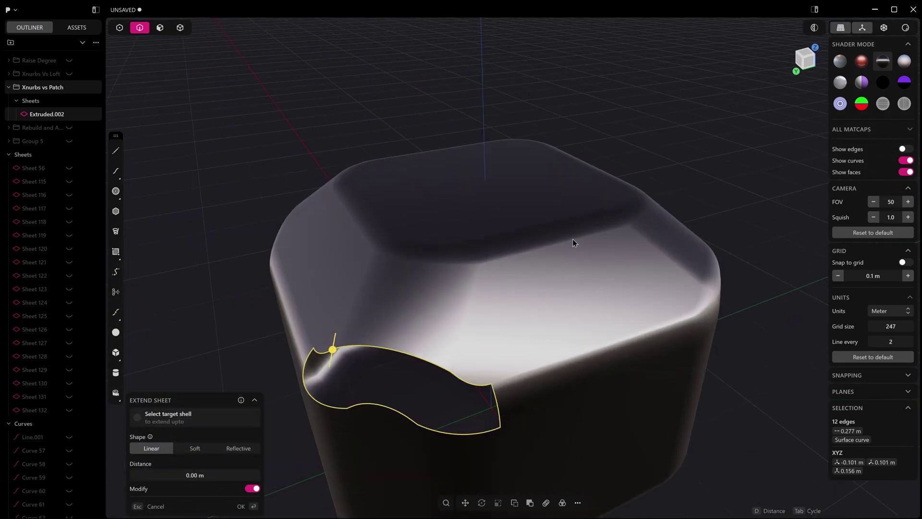
{"action": "middle_click_drag", "start_coordinate": [360, 337], "coordinate": [417, 271], "text": "shift"}
{"action": "scroll", "coordinate": [423, 313], "scroll_direction": "up", "scroll_amount": 2}
{"action": "middle_click_drag", "start_coordinate": [441, 339], "coordinate": [441, 325]}
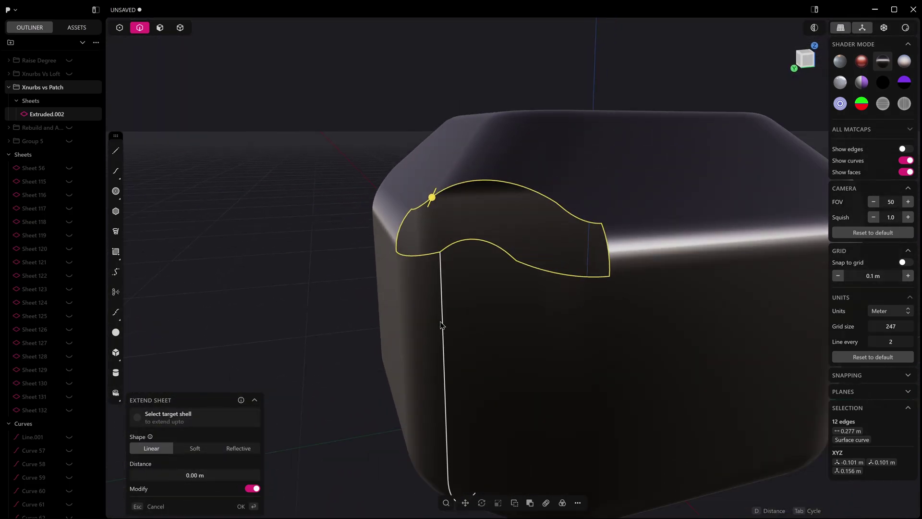
Try Patch Hole on the corner again with G1, G2 and G0 continuity, show the model edges and cancel the patch
{"action": "key", "text": "shift+p"}
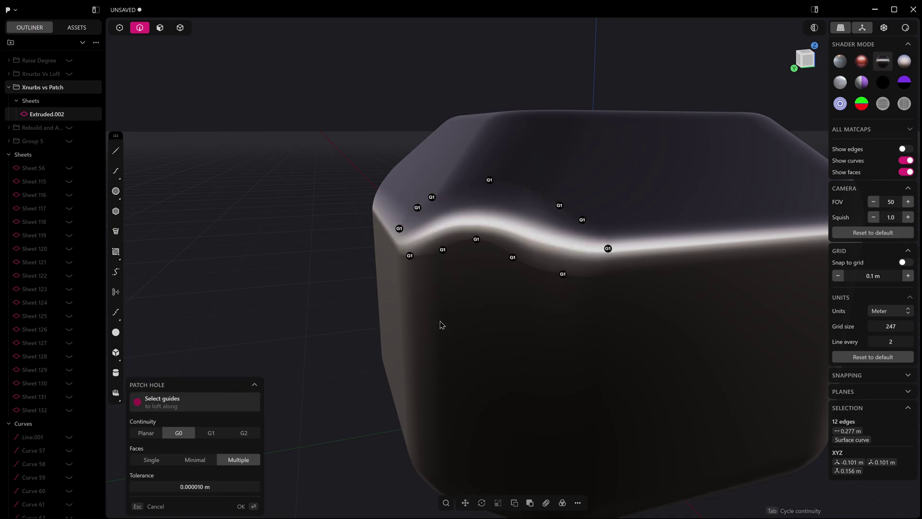
{"action": "key", "text": "Tab"}
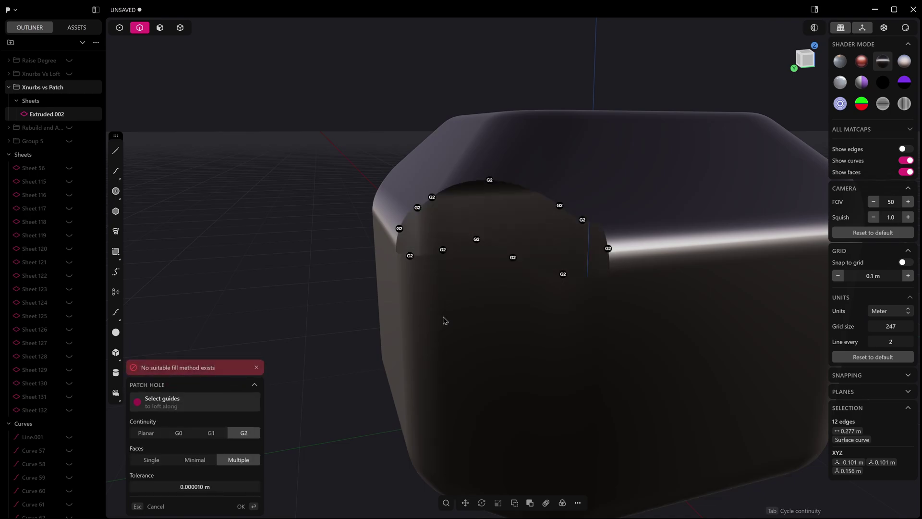
{"action": "key", "text": "Return"}
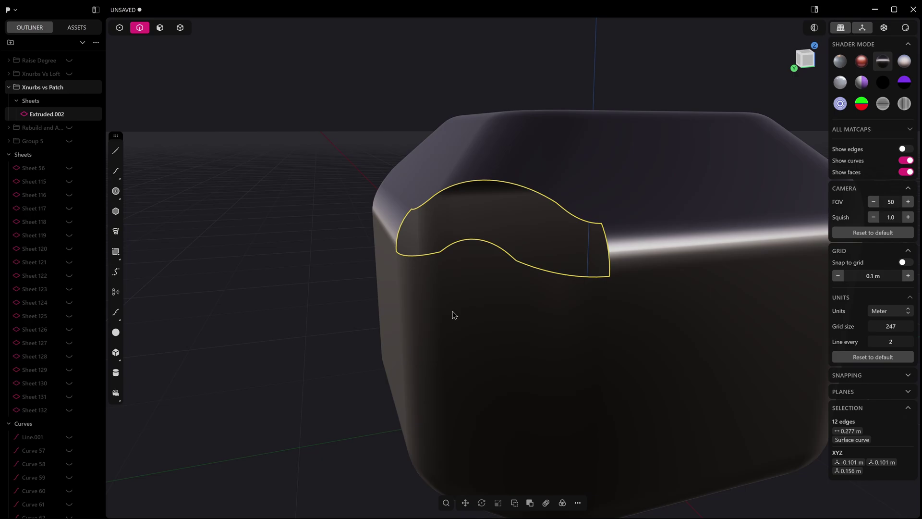
{"action": "key", "text": "shift+p"}
{"action": "key", "text": "z"}
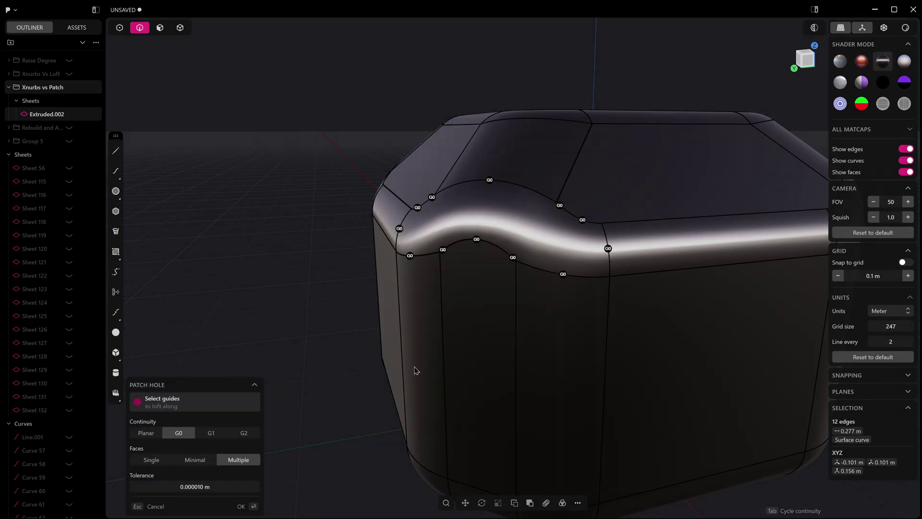
{"action": "scroll", "coordinate": [434, 355], "scroll_direction": "up", "scroll_amount": 4}
{"action": "middle_click_drag", "start_coordinate": [434, 353], "coordinate": [425, 361]}
{"action": "key", "text": "Escape"}
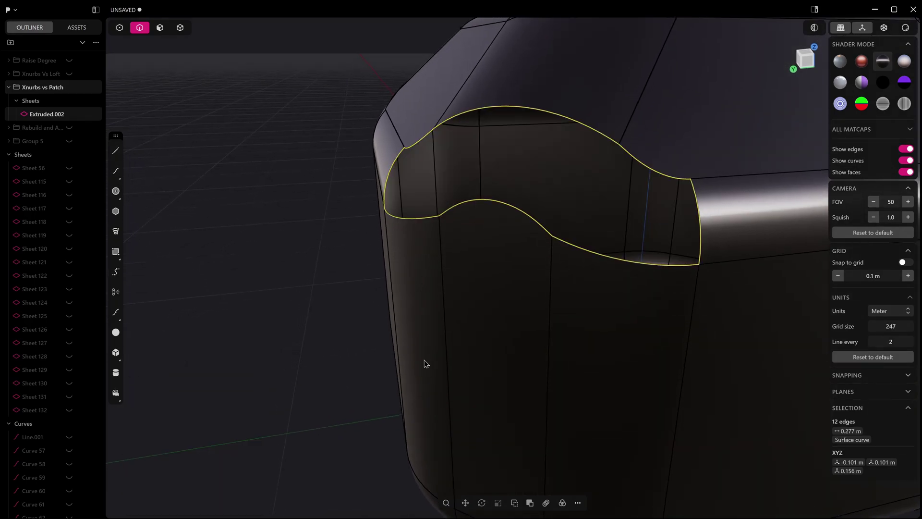
Fill the corner hole with an xNURBS surface using G2 continuity, flatness 0.95, tension 0.50, Adjacent boundary and Auto quality
{"action": "key", "text": "alt+p"}
{"action": "key", "text": "Tab"}
{"action": "key", "text": "Tab"}
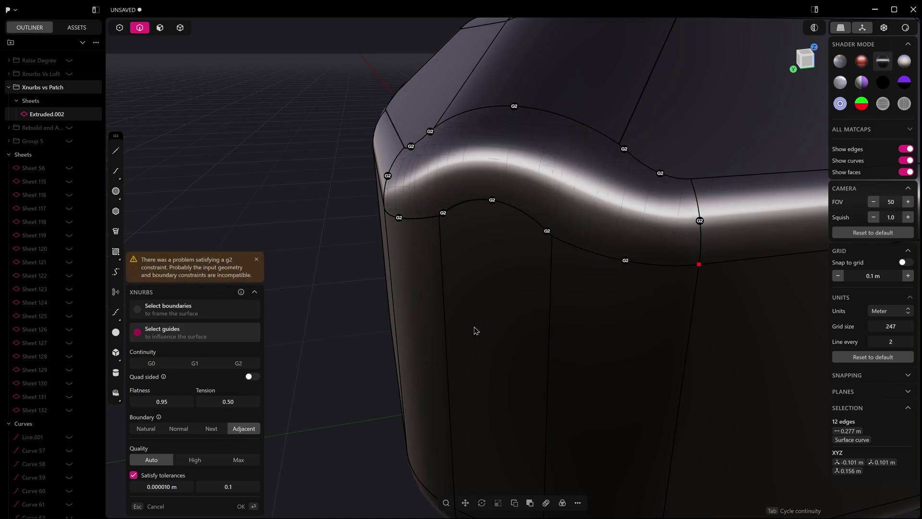
{"action": "middle_click_drag", "start_coordinate": [473, 329], "coordinate": [464, 330]}
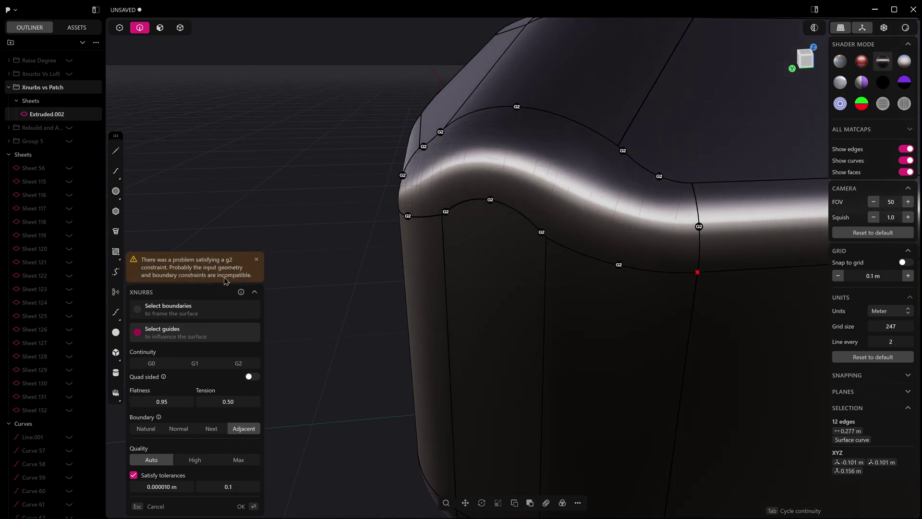
{"action": "middle_click_drag", "start_coordinate": [566, 265], "coordinate": [693, 299]}
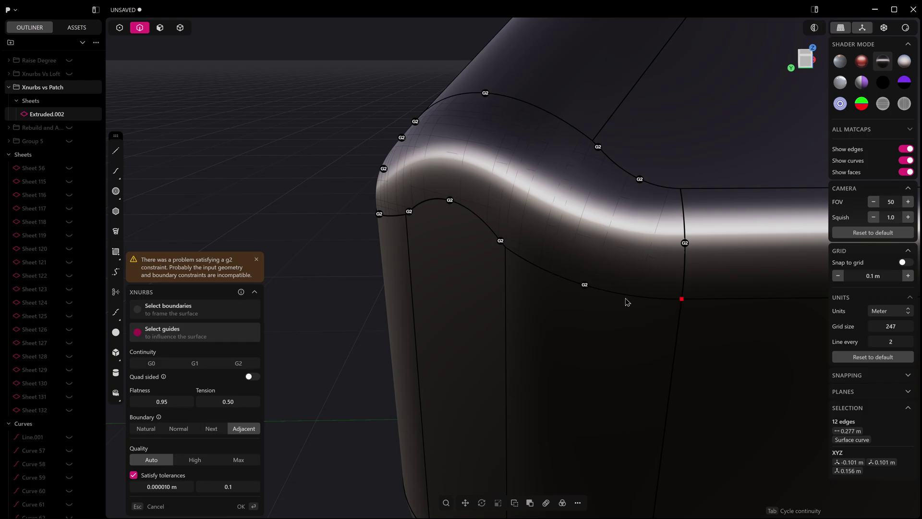
{"action": "mouse_move", "coordinate": [678, 261]}
{"action": "middle_mouse_down"}
{"action": "mouse_move", "coordinate": [671, 270]}
{"action": "mouse_move", "coordinate": [672, 262]}
{"action": "mouse_move", "coordinate": [690, 268]}
{"action": "mouse_move", "coordinate": [681, 264]}
{"action": "middle_mouse_up"}
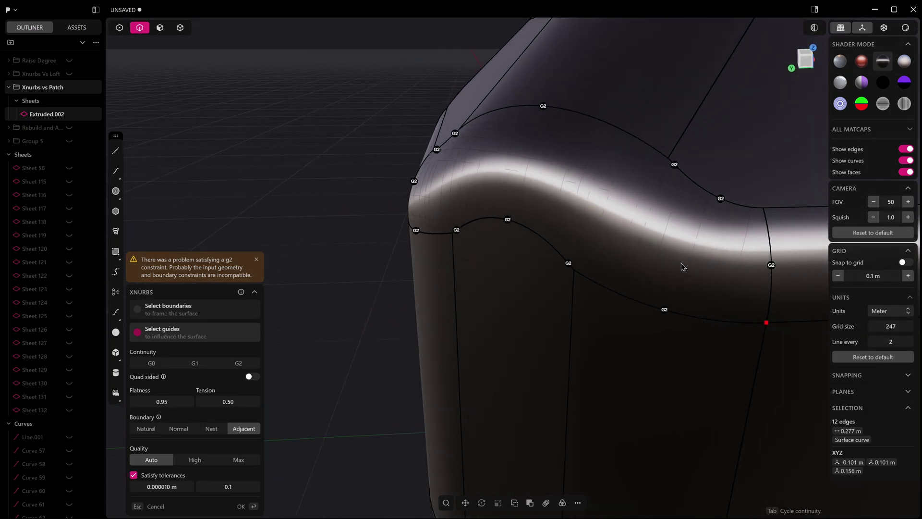
{"action": "key", "text": "Return"}
Accept the xNURBS corner surface and join it with the surrounding body
{"action": "scroll", "coordinate": [658, 289], "scroll_direction": "down", "scroll_amount": 5}
{"action": "key", "text": "j"}
{"action": "left_click", "coordinate": [719, 201]}
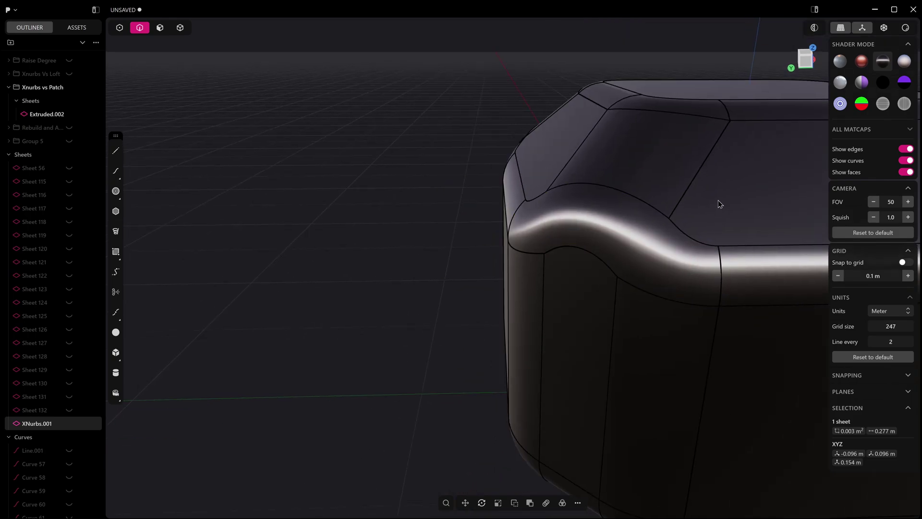
{"action": "middle_click_drag", "start_coordinate": [692, 242], "coordinate": [607, 261]}
Delete the four-sided sloped face directly above the filled corner
{"action": "key", "text": "3"}
{"action": "left_click", "coordinate": [612, 192]}
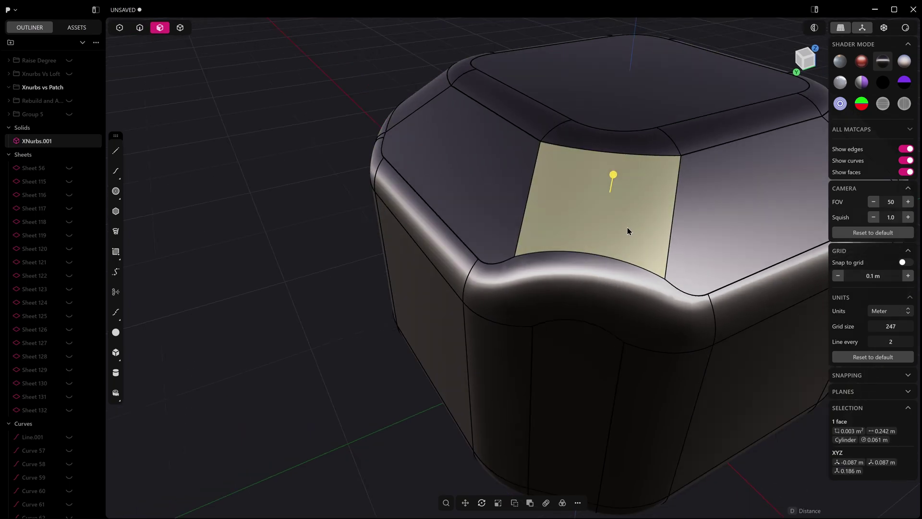
{"action": "key", "text": "Delete"}
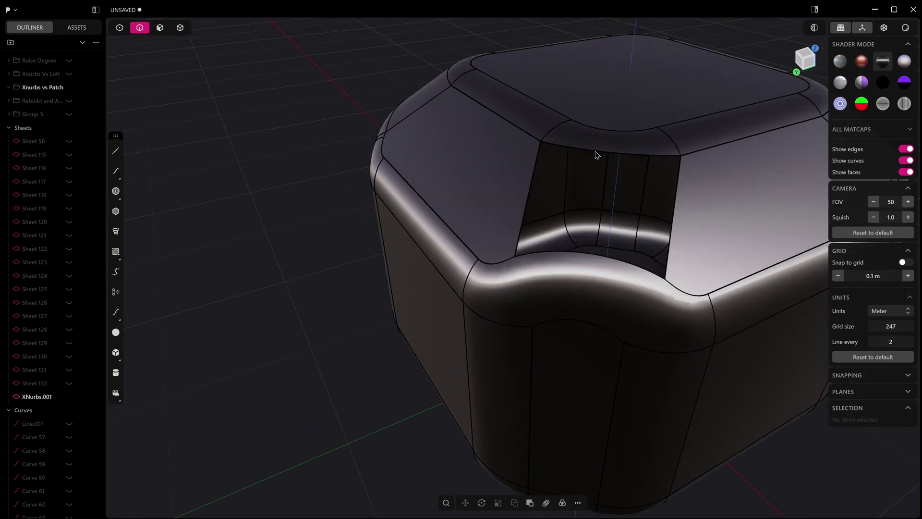
Try an xNURBS surface on the four edges of the opening with G0, G1 and G2 continuity, and cancel it
{"action": "key", "text": "e"}
{"action": "key", "text": "alt+p"}
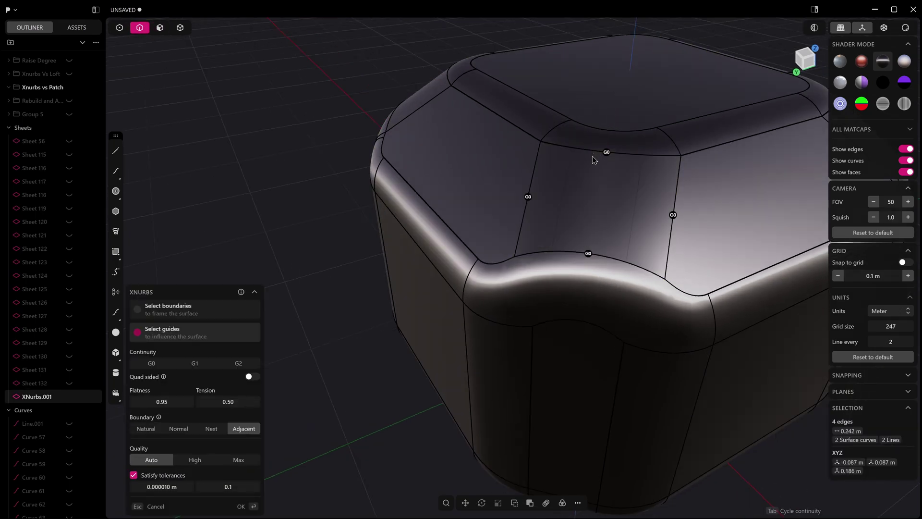
{"action": "key", "text": "Tab"}
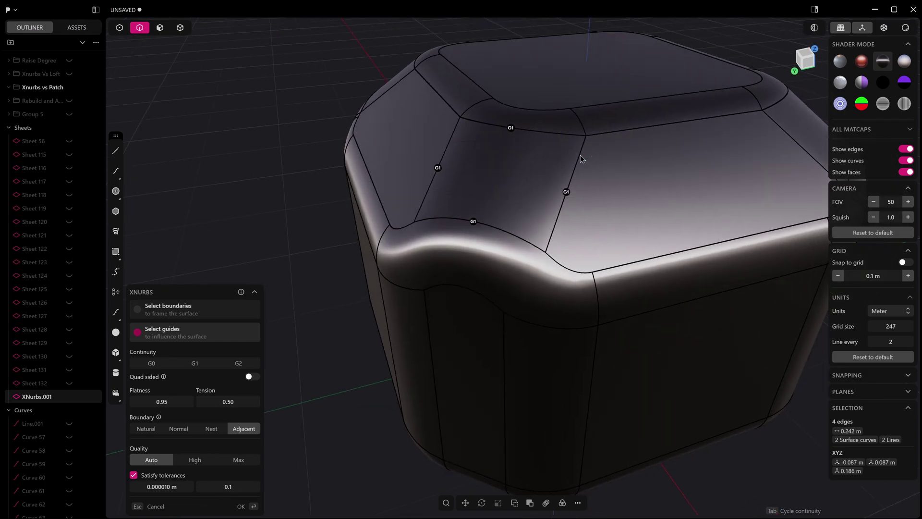
{"action": "scroll", "coordinate": [502, 177], "scroll_direction": "up", "scroll_amount": 3}
{"action": "scroll", "coordinate": [501, 176], "scroll_direction": "down", "scroll_amount": 3}
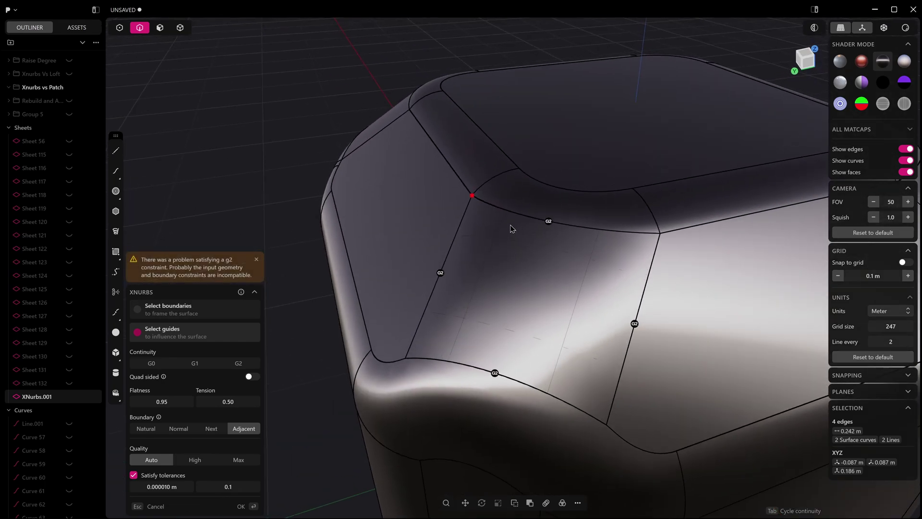
{"action": "scroll", "coordinate": [511, 227], "scroll_direction": "up", "scroll_amount": 3}
{"action": "key", "text": "Escape"}
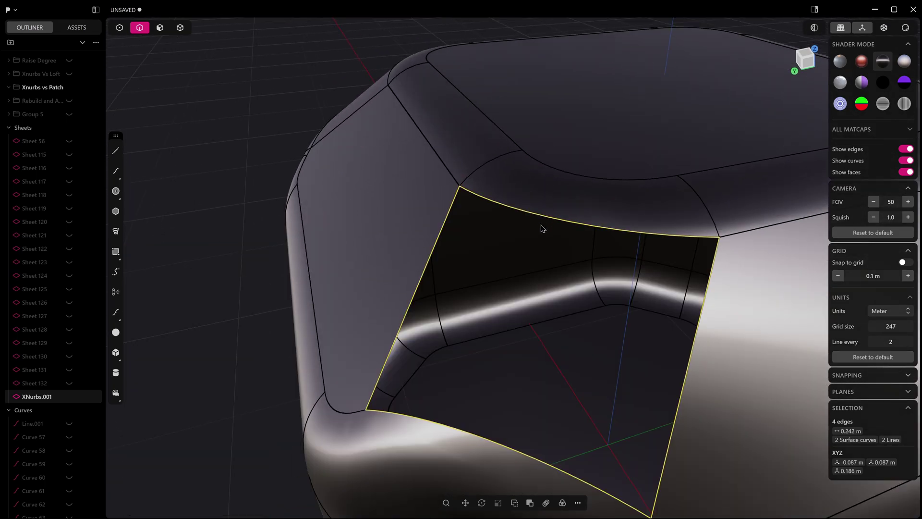
Try a Square surface on the same four edges, raising the continuity from G0 through G1 to G2
{"action": "key", "text": "shift+s"}
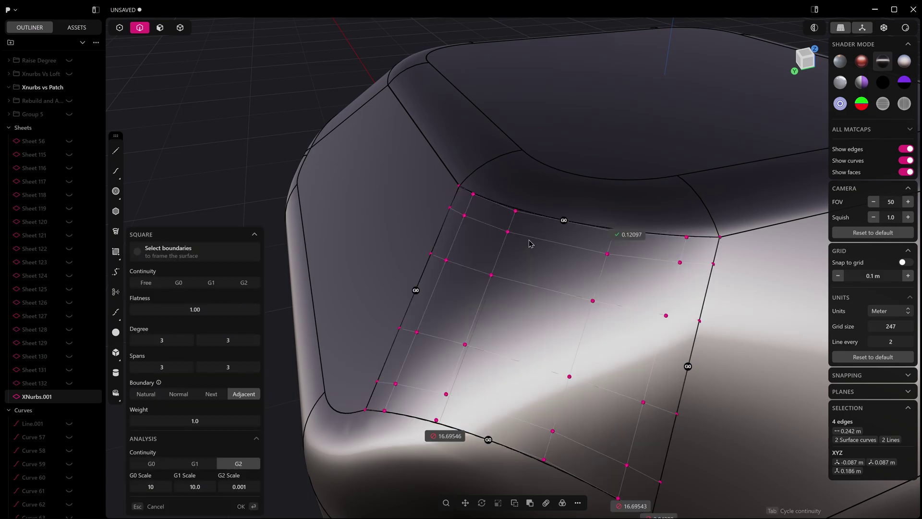
{"action": "middle_click_drag", "start_coordinate": [520, 285], "coordinate": [518, 267]}
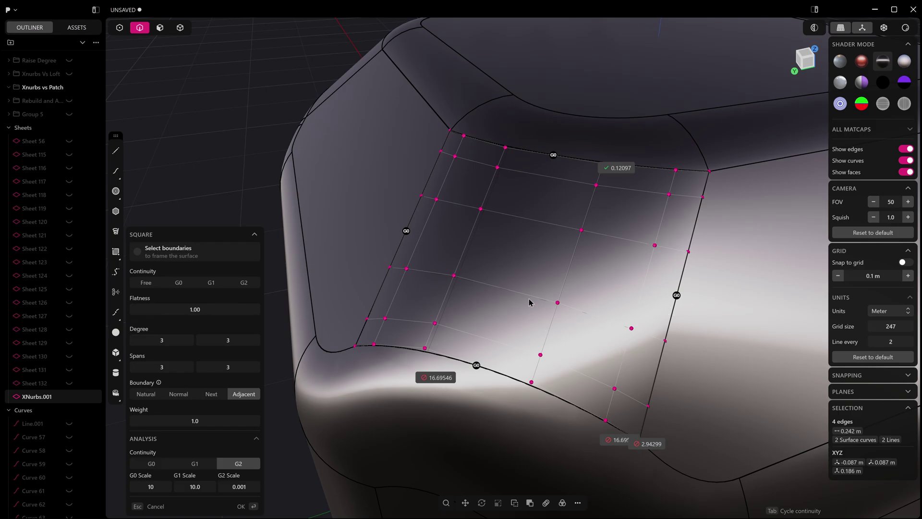
{"action": "key", "text": "Tab"}
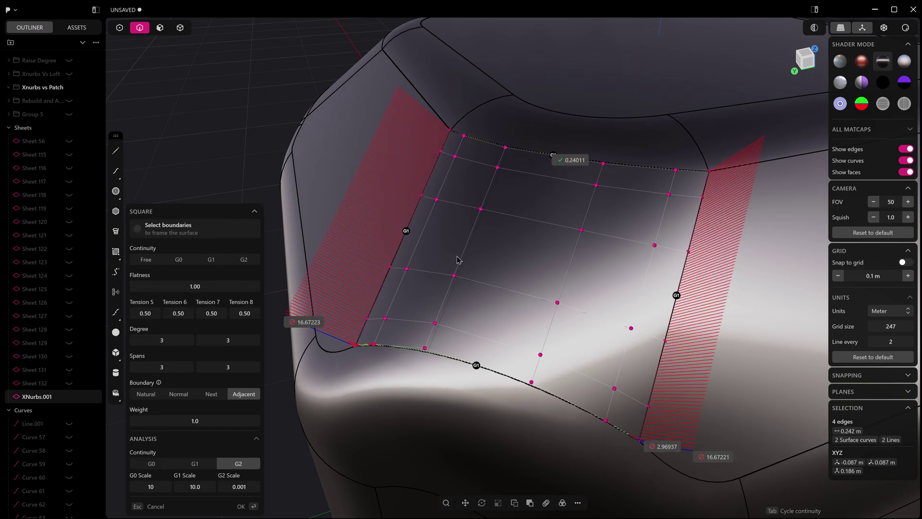
{"action": "key", "text": "Tab"}
{"action": "middle_click_drag", "start_coordinate": [497, 224], "coordinate": [495, 220]}
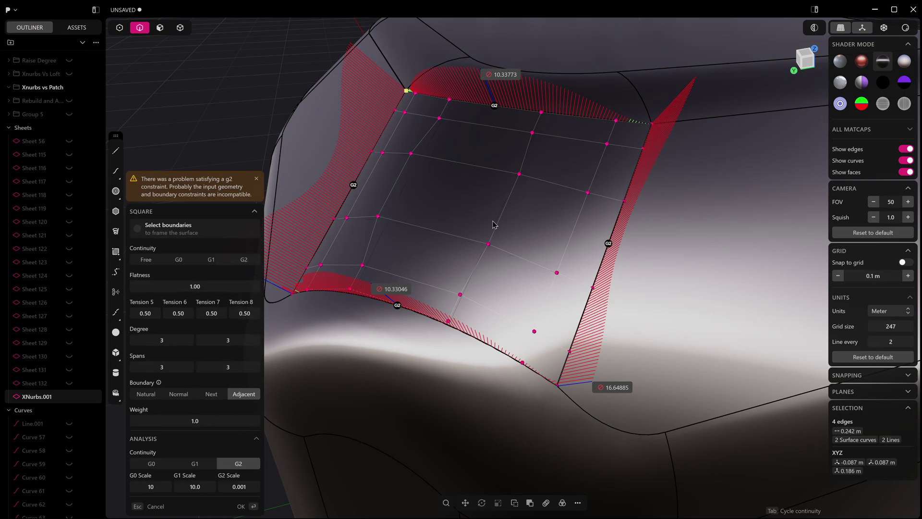
Try degree 4, then degree 3 with 5 by 7 spans on the Square surface, and cancel it
{"action": "left_click_drag", "start_coordinate": [177, 340], "coordinate": [187, 340]}
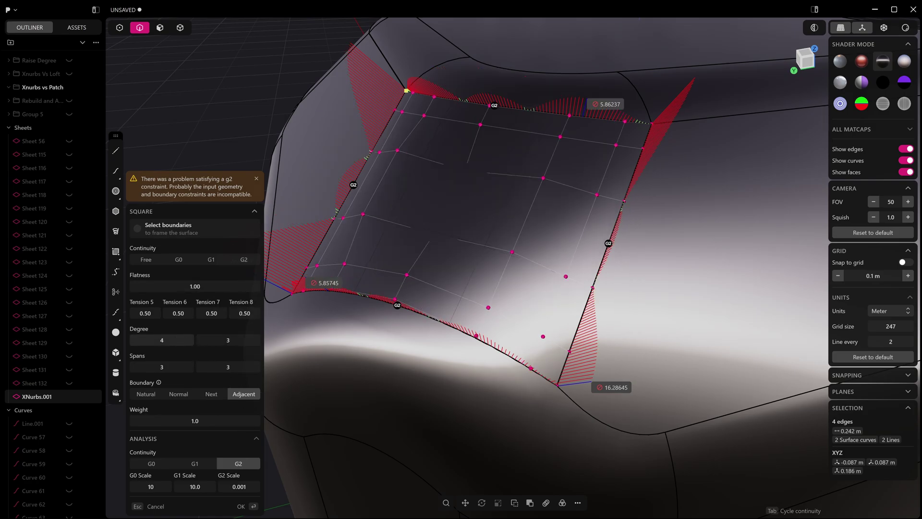
{"action": "scroll", "coordinate": [177, 340], "scroll_direction": "down", "scroll_amount": 1}
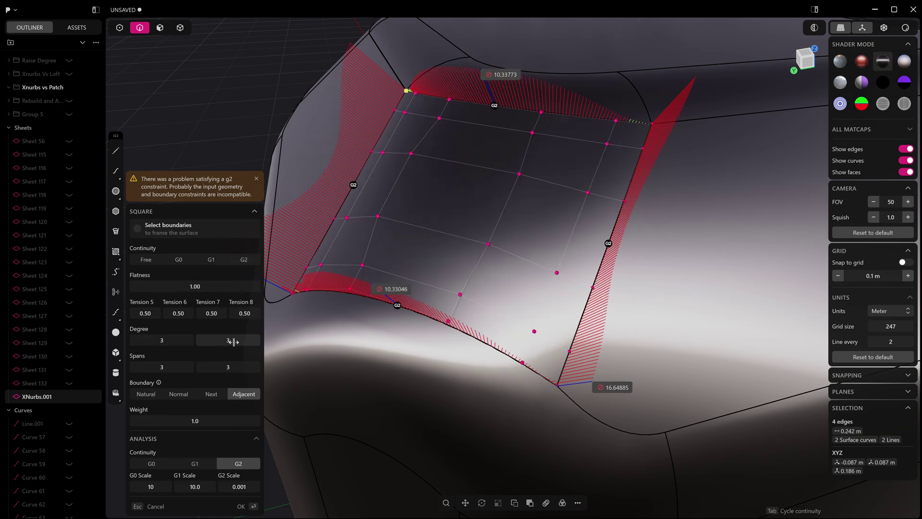
{"action": "scroll", "coordinate": [228, 340], "scroll_direction": "down", "scroll_amount": 1}
{"action": "scroll", "coordinate": [227, 341], "scroll_direction": "up", "scroll_amount": 1}
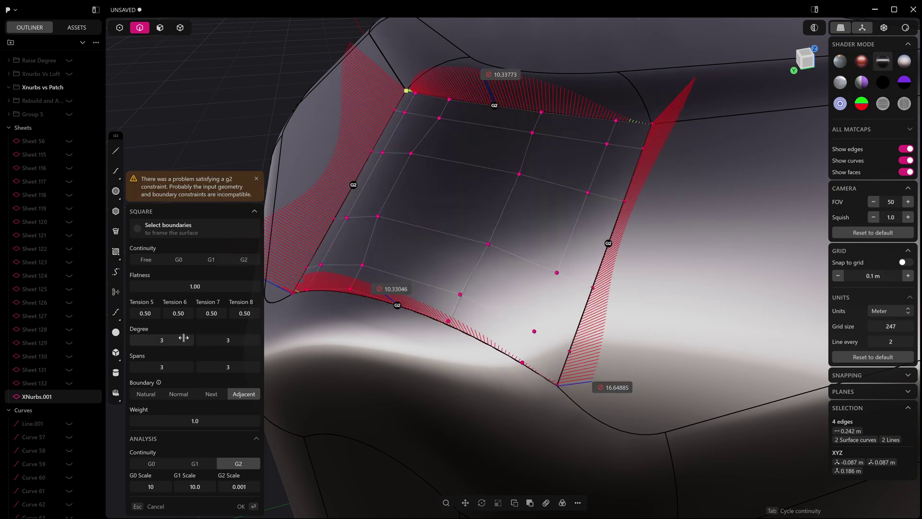
{"action": "scroll", "coordinate": [228, 367], "scroll_direction": "up", "scroll_amount": 2}
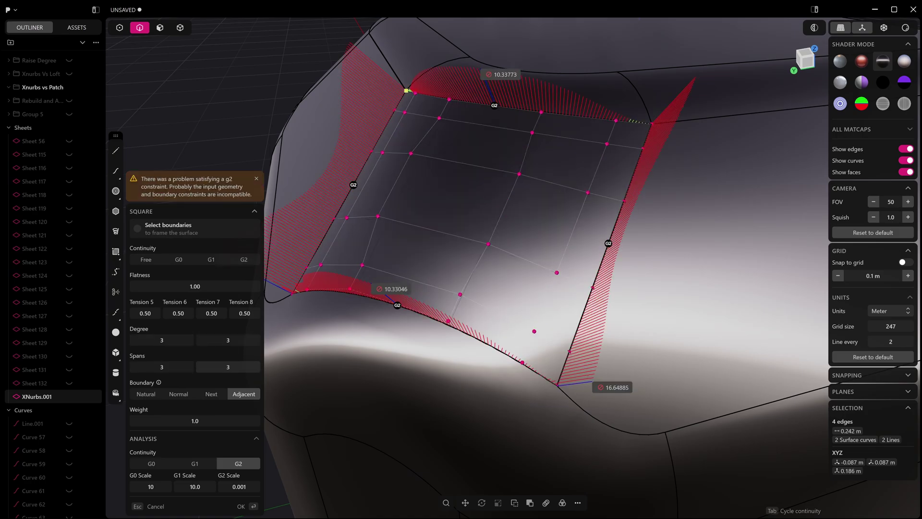
{"action": "scroll", "coordinate": [228, 367], "scroll_direction": "up", "scroll_amount": 2}
{"action": "scroll", "coordinate": [172, 369], "scroll_direction": "up", "scroll_amount": 2}
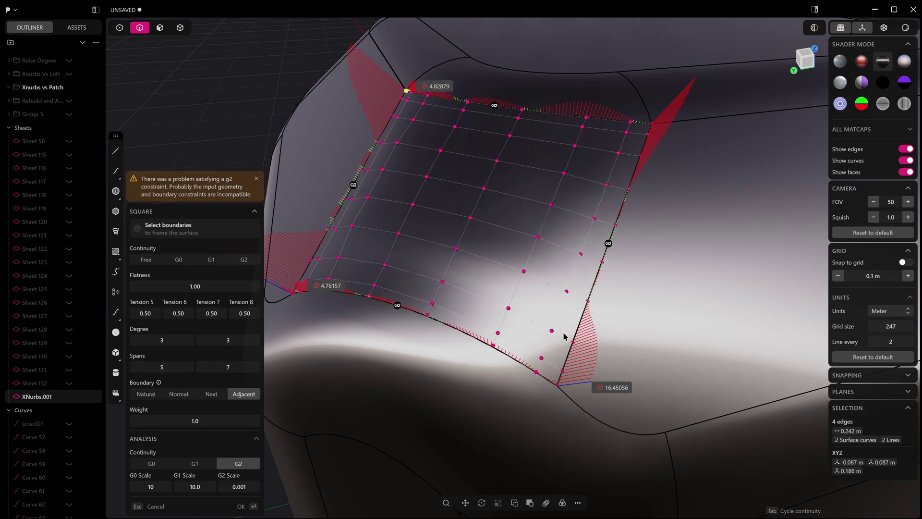
{"action": "key", "text": "Escape"}
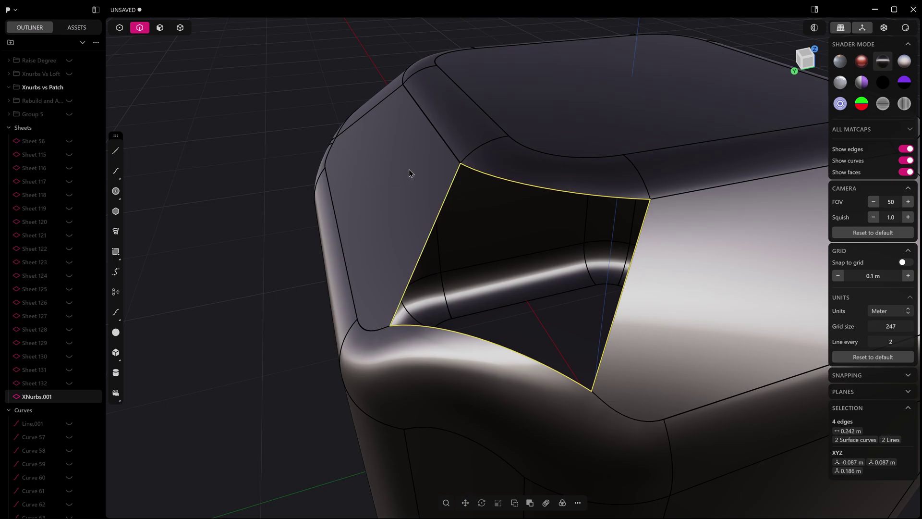
Switch from the Xnurbs vs Patch group to Rebuild and ALign, show edges and select the Sheet 43 face
{"action": "mouse_move", "coordinate": [70, 88]}
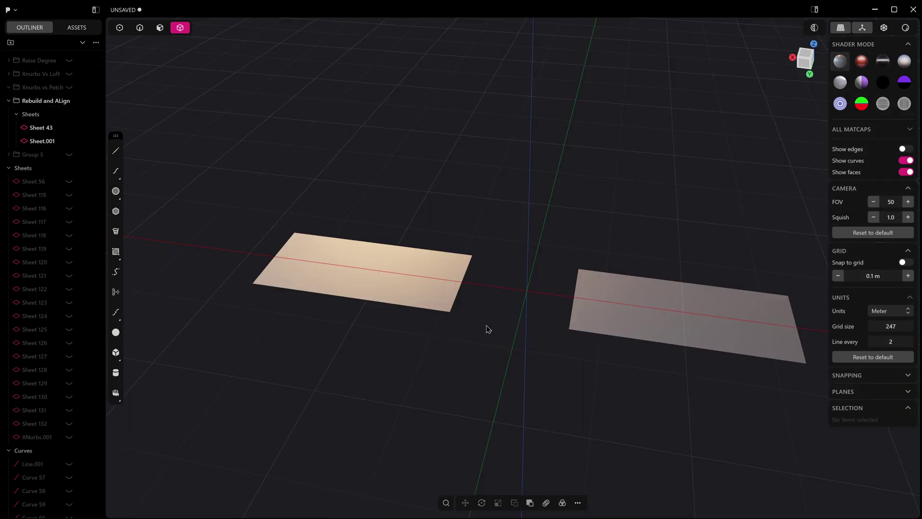
{"action": "key", "text": "3"}
{"action": "middle_click_drag", "start_coordinate": [367, 298], "coordinate": [361, 296]}
{"action": "scroll", "coordinate": [357, 297], "scroll_direction": "up", "scroll_amount": 1}
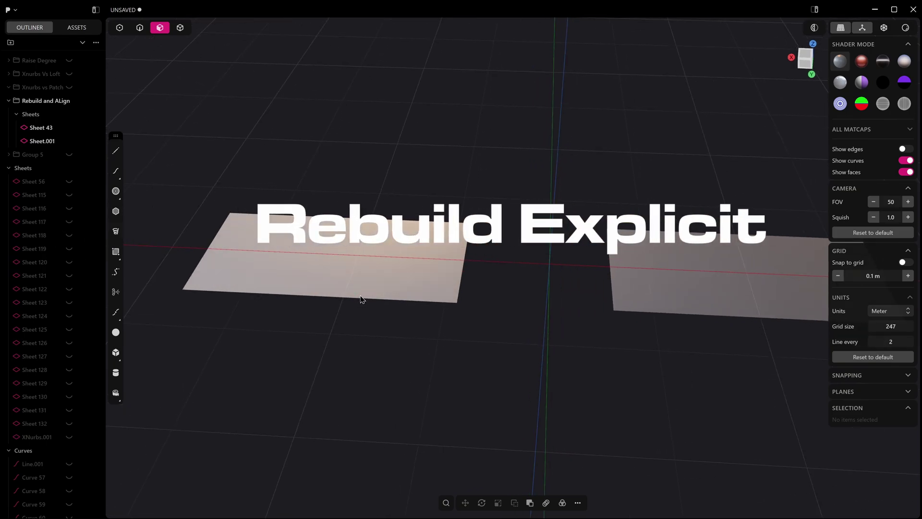
{"action": "left_click", "coordinate": [369, 256]}
{"action": "middle_click_drag", "start_coordinate": [403, 244], "coordinate": [433, 250], "text": "shift"}
{"action": "key", "text": "z"}
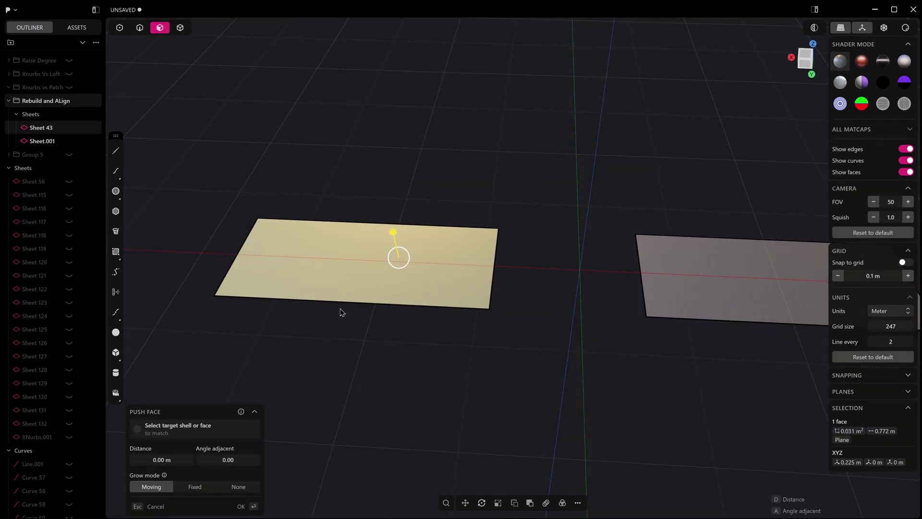
Start Rebuild on the Sheet 43 face using the Explicit control method
{"action": "left_click", "coordinate": [476, 349]}
{"action": "left_click", "coordinate": [457, 295]}
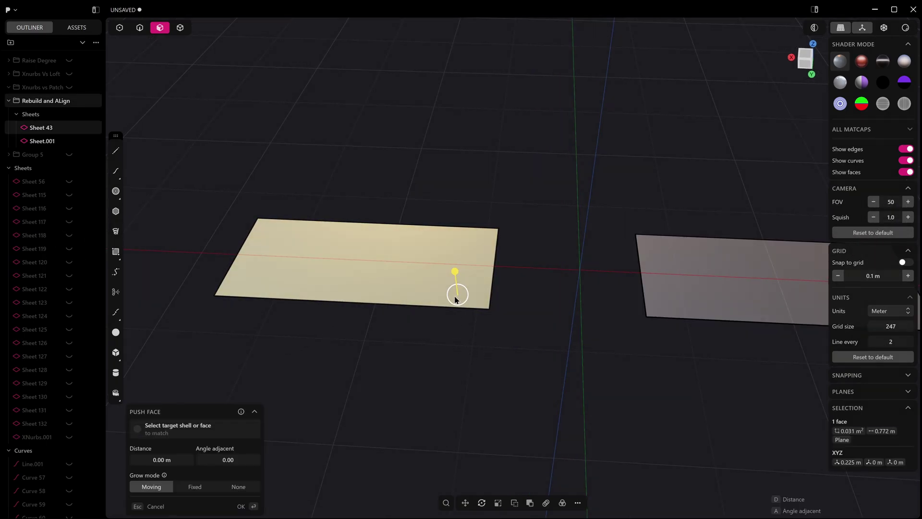
{"action": "type", "text": "fre"}
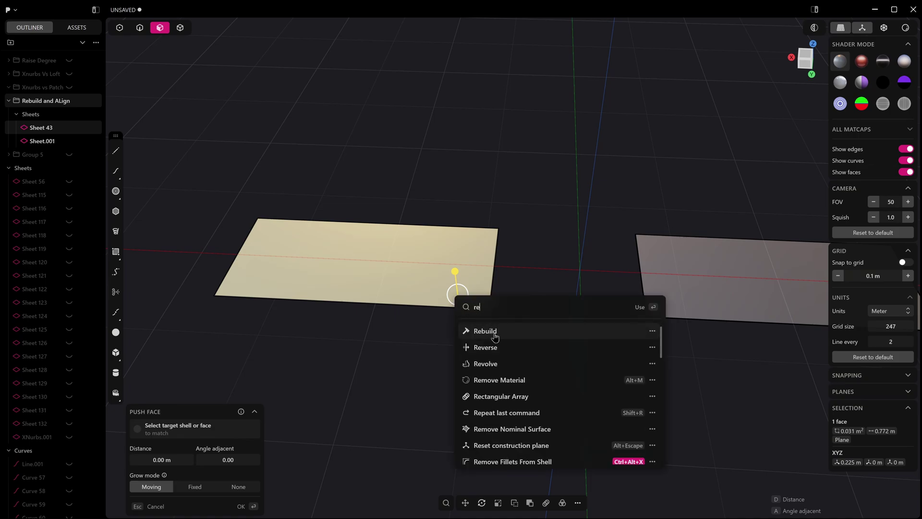
{"action": "left_click", "coordinate": [496, 334]}
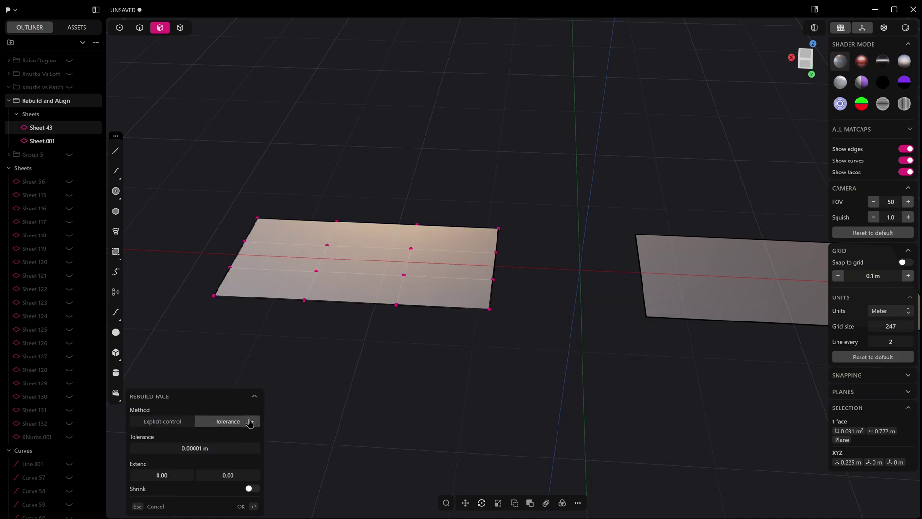
{"action": "left_click", "coordinate": [153, 422]}
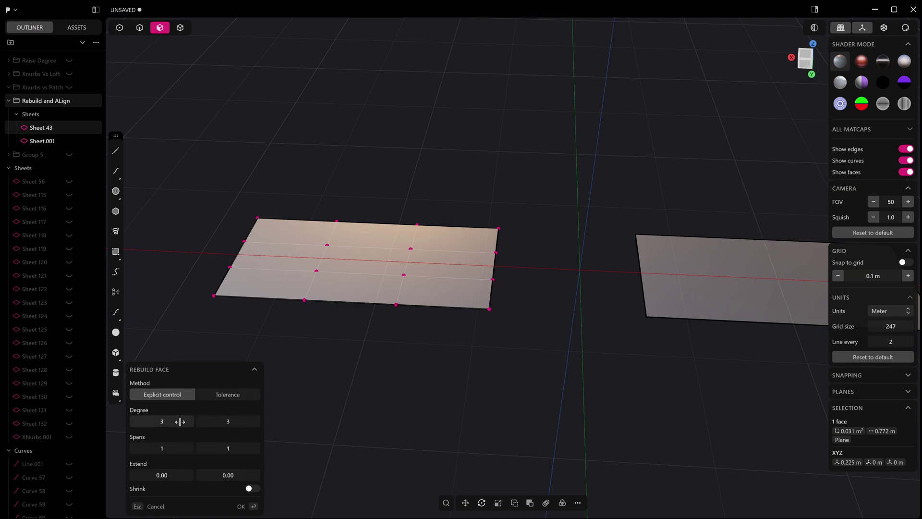
Try degree 2 in the first direction of the rebuilt face, then restore it to 3
{"action": "scroll", "coordinate": [292, 383], "scroll_direction": "up", "scroll_amount": 3}
{"action": "middle_click_drag", "start_coordinate": [356, 333], "coordinate": [410, 342], "text": "shift"}
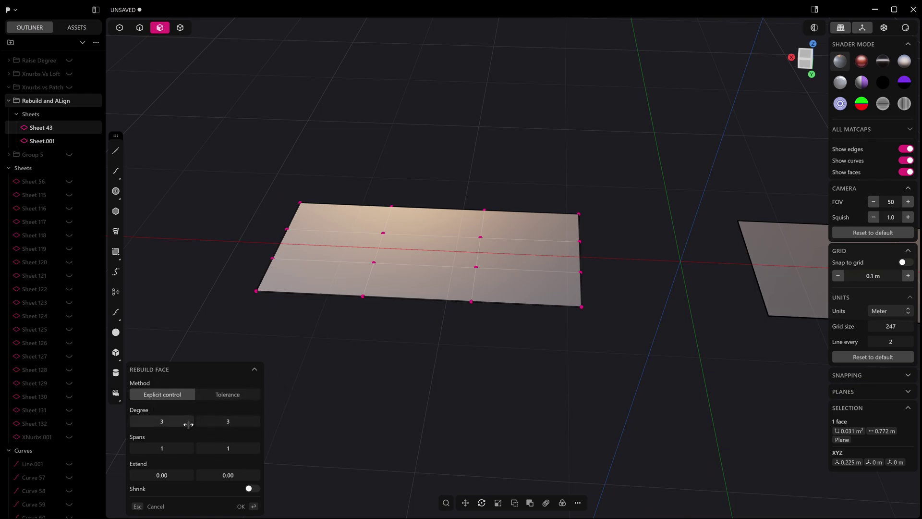
{"action": "left_click_drag", "start_coordinate": [188, 424], "coordinate": [178, 425]}
{"action": "left_click_drag", "start_coordinate": [250, 421], "coordinate": [234, 422]}
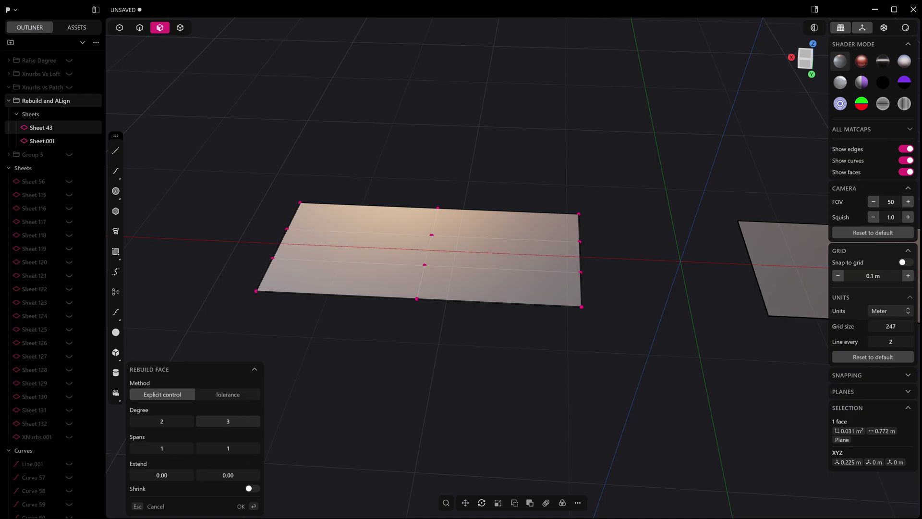
{"action": "left_click_drag", "start_coordinate": [166, 421], "coordinate": [176, 422]}
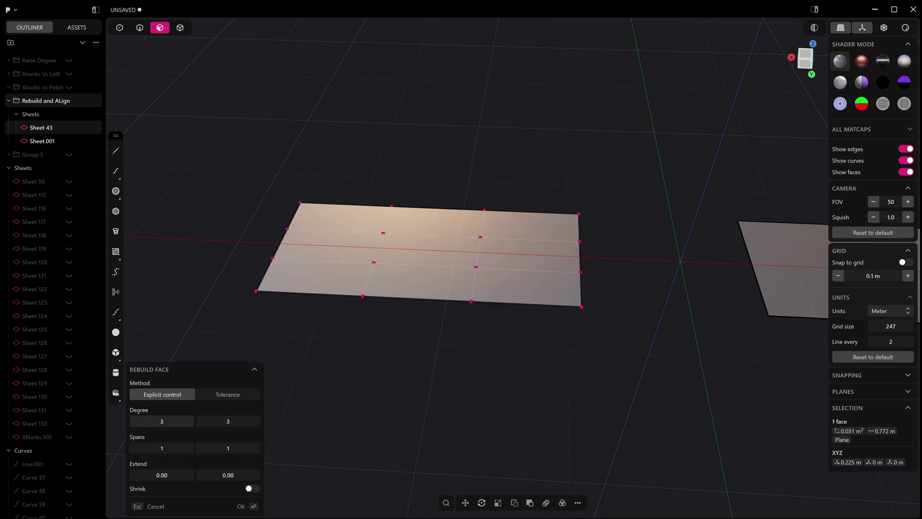
{"action": "middle_click_drag", "start_coordinate": [538, 288], "coordinate": [518, 326]}
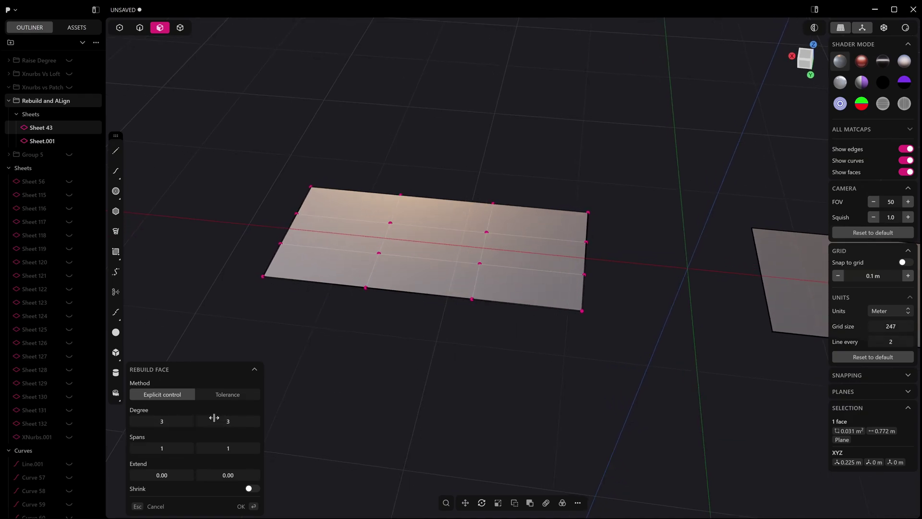
Extend the rebuilt face's control cage by 0.06 and 0.19 and accept the rebuild
{"action": "left_click_drag", "start_coordinate": [177, 478], "coordinate": [241, 475]}
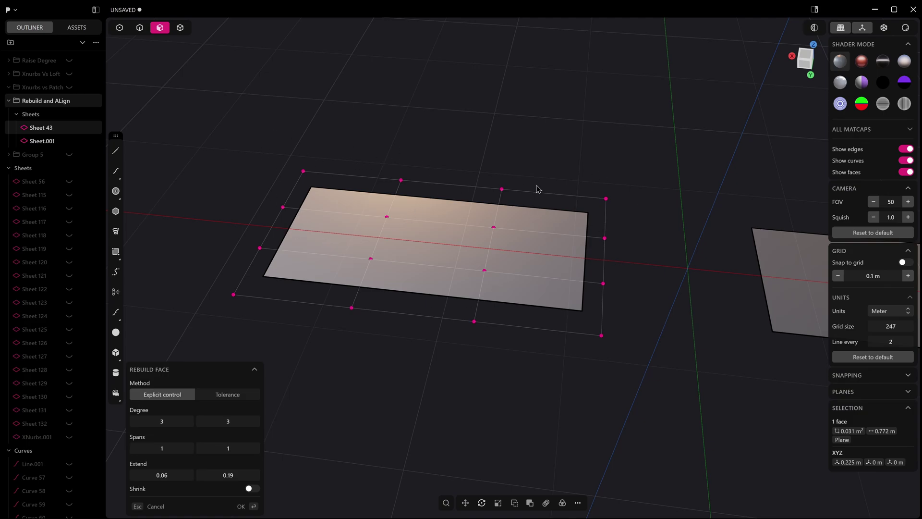
{"action": "middle_click_drag", "start_coordinate": [514, 235], "coordinate": [323, 222]}
{"action": "middle_click_drag", "start_coordinate": [257, 215], "coordinate": [251, 237]}
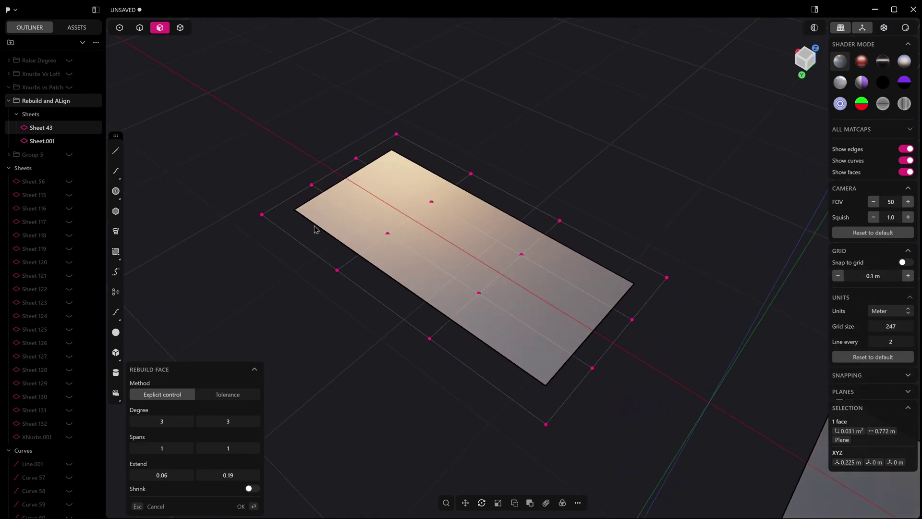
{"action": "key", "text": "Return"}
Select both long outer rows of Sheet 43's control points from the top view, eight points in total
{"action": "scroll", "coordinate": [309, 260], "scroll_direction": "down", "scroll_amount": 2}
{"action": "key", "text": "1"}
{"action": "middle_click_drag", "start_coordinate": [309, 260], "coordinate": [286, 280]}
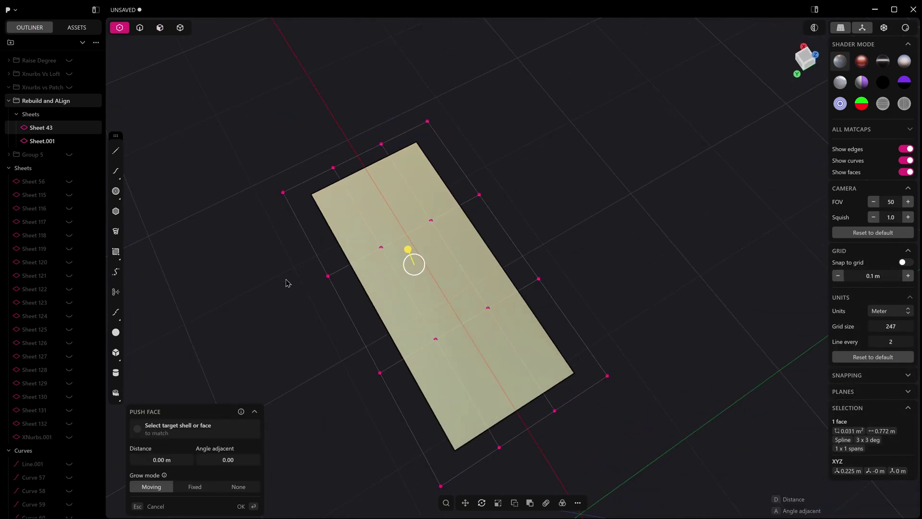
{"action": "key", "text": "KP_7"}
{"action": "scroll", "coordinate": [204, 280], "scroll_direction": "down", "scroll_amount": 2}
{"action": "middle_click_drag", "start_coordinate": [216, 290], "coordinate": [453, 290], "text": "shift"}
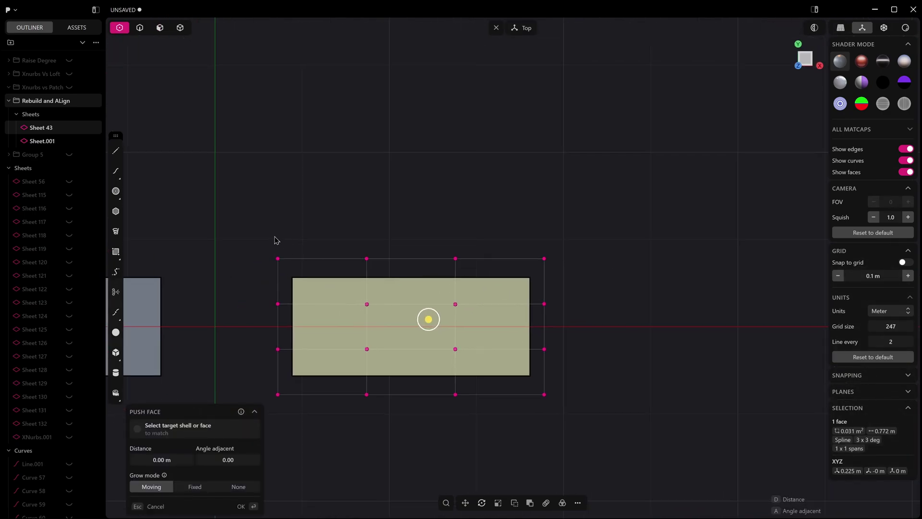
{"action": "left_click_drag", "start_coordinate": [264, 238], "coordinate": [612, 279]}
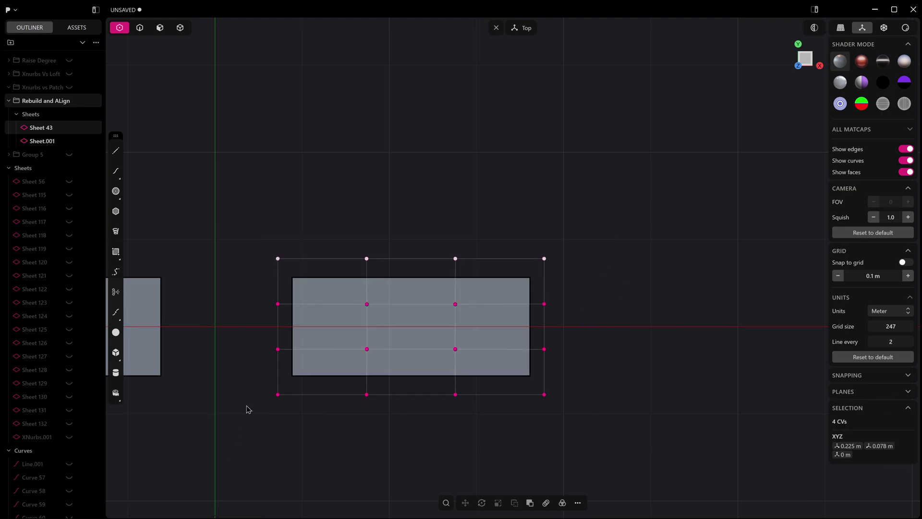
{"action": "left_click_drag", "start_coordinate": [243, 381], "coordinate": [660, 405], "text": "shift"}
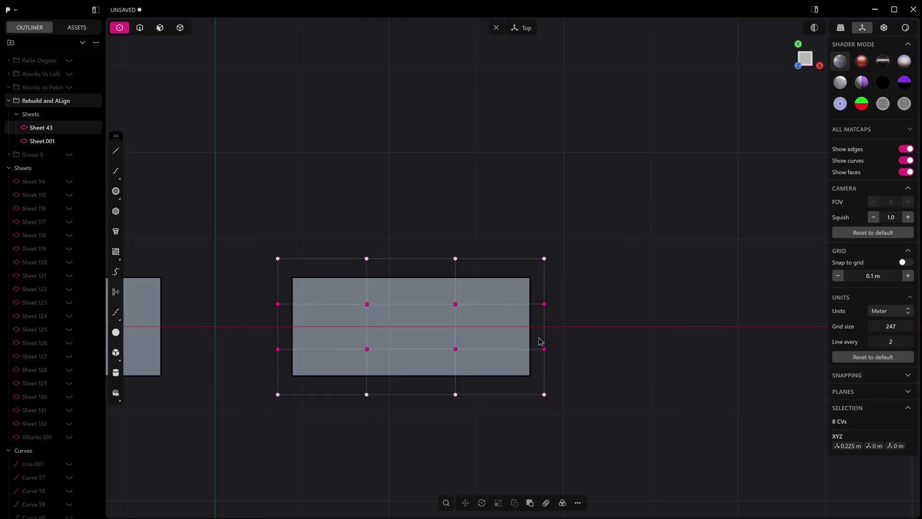
Move the selected outer control points down about 0.083 m along Z to arch Sheet 43
{"action": "middle_click_drag", "start_coordinate": [540, 344], "coordinate": [555, 212]}
{"action": "key", "text": "g"}
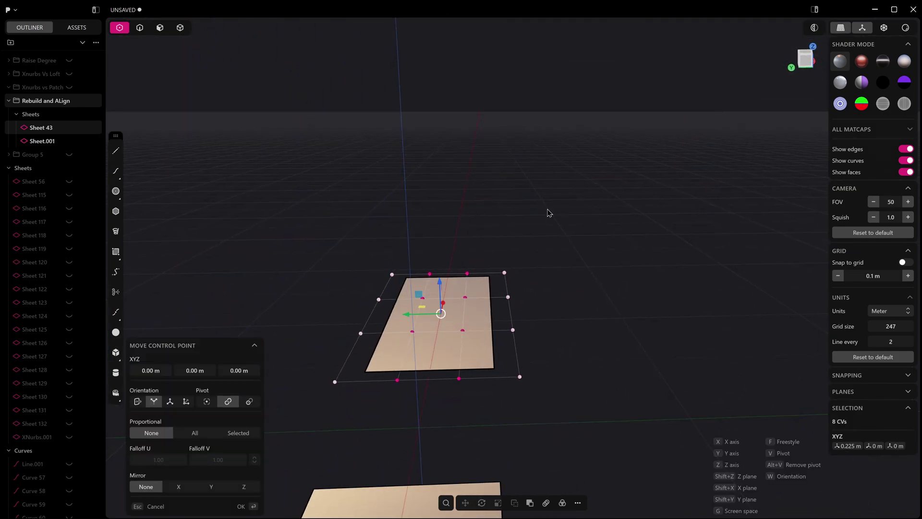
{"action": "left_click_drag", "start_coordinate": [442, 293], "coordinate": [448, 356]}
{"action": "middle_click_drag", "start_coordinate": [448, 356], "coordinate": [419, 380]}
{"action": "key", "text": "Return"}
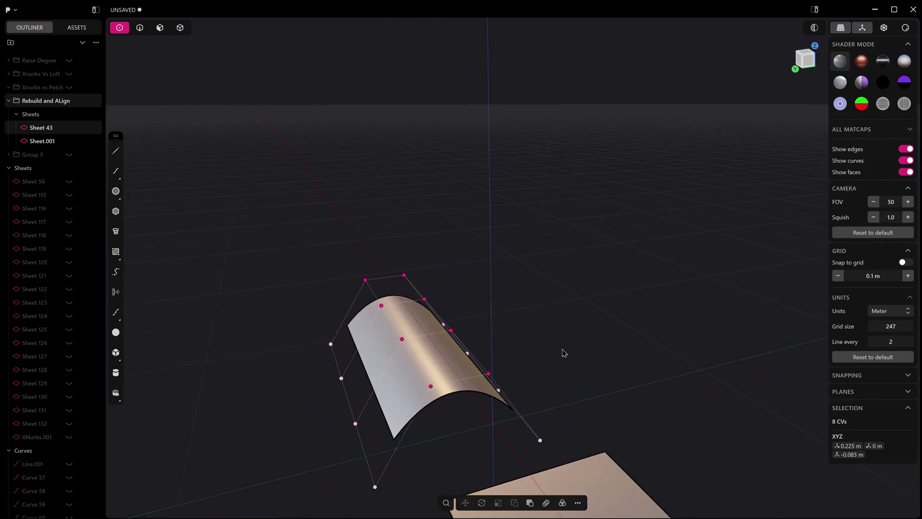
Scale the lowered outer control-point rows inward to narrow the arched sheet
{"action": "key", "text": "s"}
{"action": "left_click_drag", "start_coordinate": [384, 393], "coordinate": [411, 395]}
{"action": "key", "text": "Return"}
{"action": "mouse_move", "coordinate": [510, 308]}
{"action": "middle_mouse_down"}
{"action": "mouse_move", "coordinate": [513, 340]}
{"action": "mouse_move", "coordinate": [497, 312]}
{"action": "middle_mouse_up"}
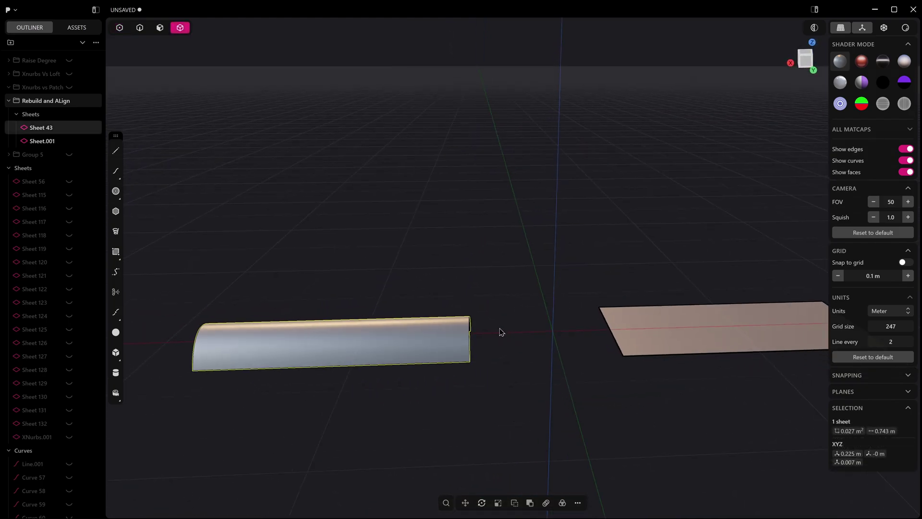
Select the facing end edges of arched Sheet 43 and flat Sheet.001 and start Align on them
{"action": "key", "text": "2"}
{"action": "left_click", "coordinate": [470, 318]}
{"action": "key", "text": "shift+e"}
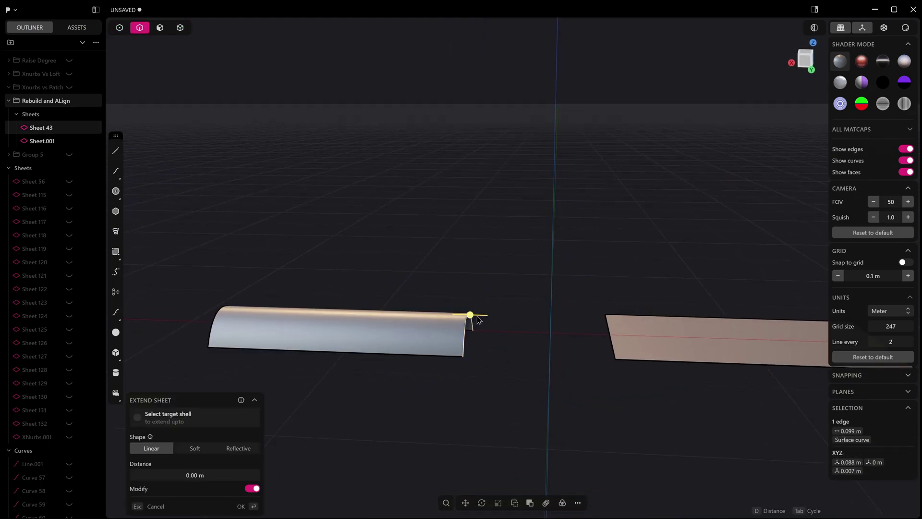
{"action": "left_click", "coordinate": [611, 331], "text": "shift"}
{"action": "middle_click_drag", "start_coordinate": [469, 323], "coordinate": [469, 341]}
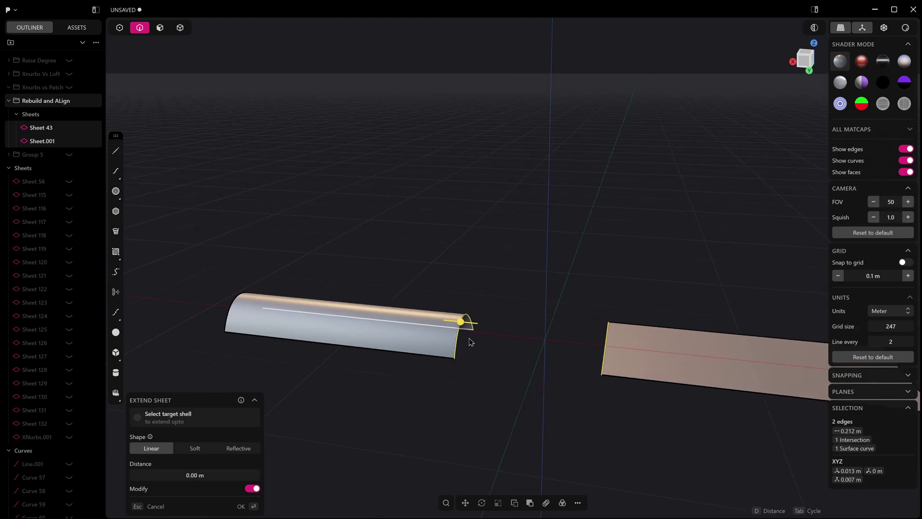
{"action": "right_click", "coordinate": [469, 342]}
{"action": "type", "text": "al"}
{"action": "key", "text": "Return"}
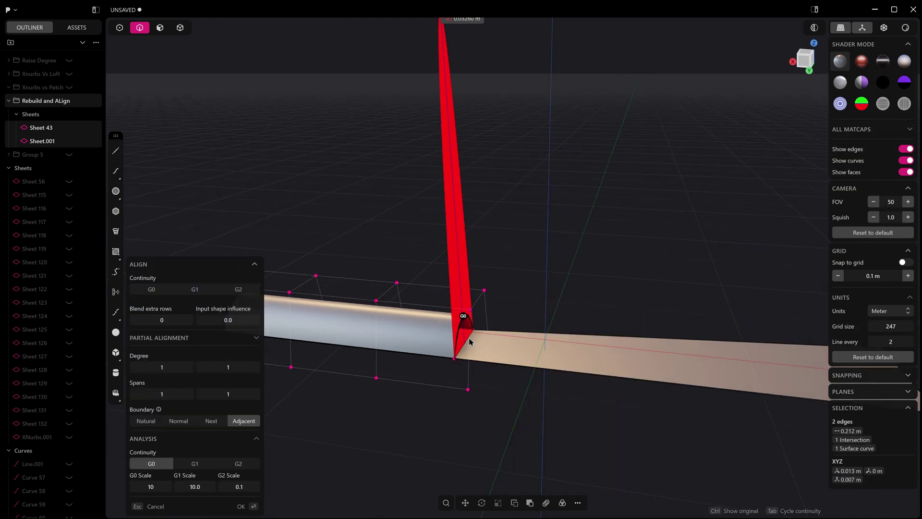
Switch the alignment's continuity analysis to G2 and examine the seam between the two sheets
{"action": "middle_click_drag", "start_coordinate": [538, 304], "coordinate": [477, 297]}
{"action": "scroll", "coordinate": [545, 313], "scroll_direction": "down", "scroll_amount": 2}
{"action": "middle_click_drag", "start_coordinate": [426, 282], "coordinate": [417, 310]}
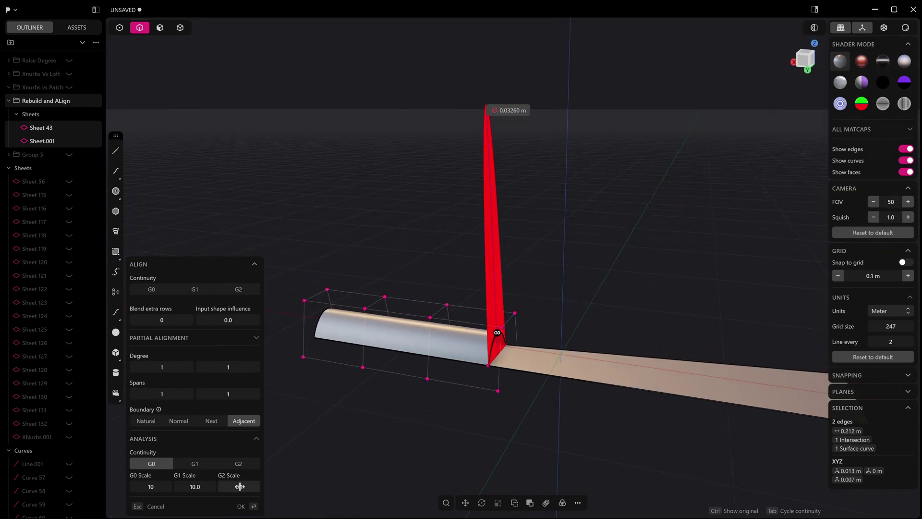
{"action": "left_click", "coordinate": [239, 463]}
{"action": "scroll", "coordinate": [458, 381], "scroll_direction": "up", "scroll_amount": 3}
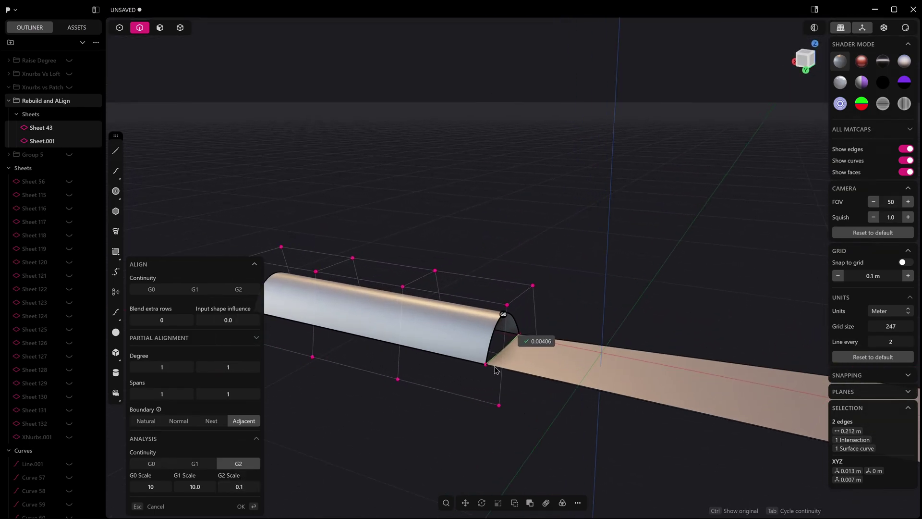
{"action": "middle_click_drag", "start_coordinate": [496, 370], "coordinate": [444, 335]}
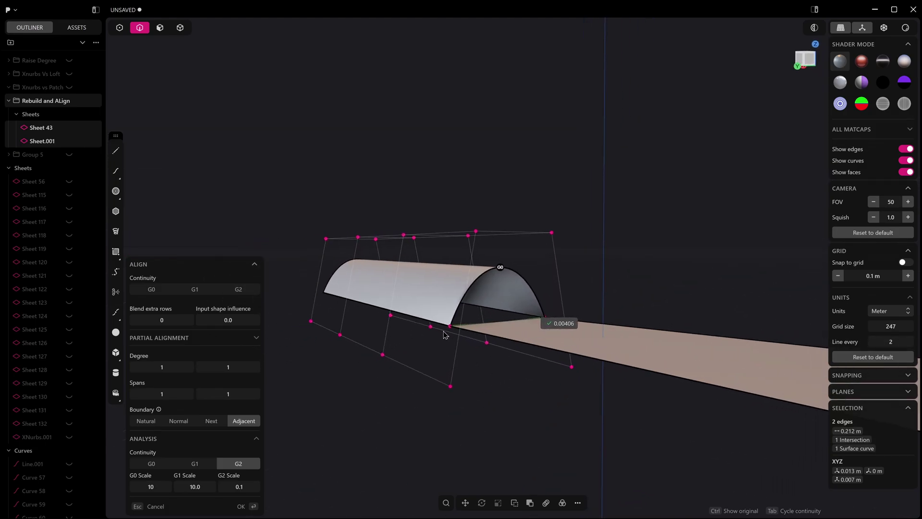
{"action": "middle_click_drag", "start_coordinate": [518, 324], "coordinate": [427, 343]}
Set the alignment's extra blend rows to 1, its degrees to 3 and 2, and its spans to 3 and 4
{"action": "left_click_drag", "start_coordinate": [167, 318], "coordinate": [178, 318]}
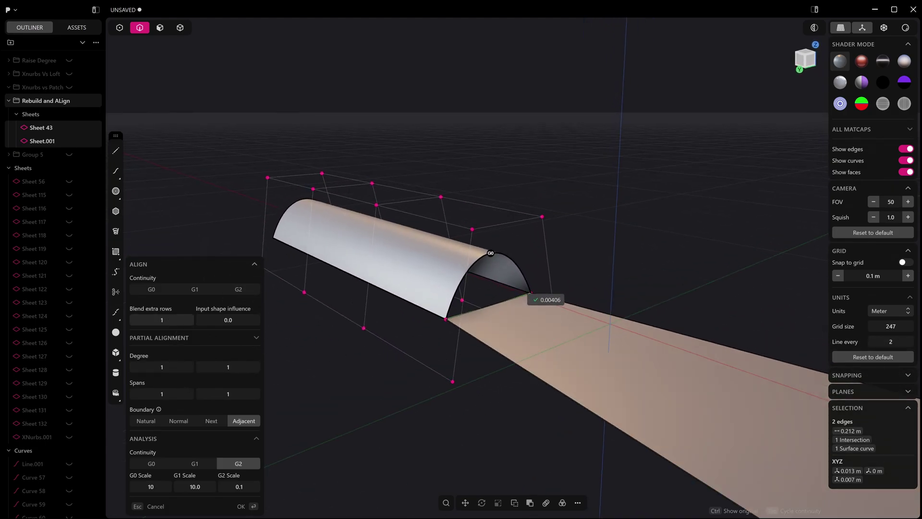
{"action": "left_click_drag", "start_coordinate": [179, 368], "coordinate": [230, 367]}
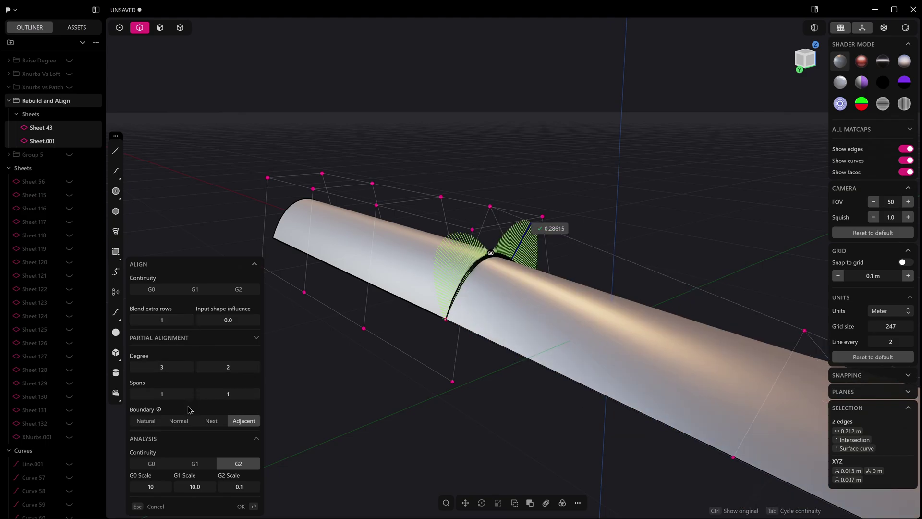
{"action": "left_click_drag", "start_coordinate": [170, 394], "coordinate": [239, 384]}
{"action": "scroll", "coordinate": [465, 281], "scroll_direction": "down", "scroll_amount": 2}
{"action": "middle_click_drag", "start_coordinate": [465, 281], "coordinate": [560, 303]}
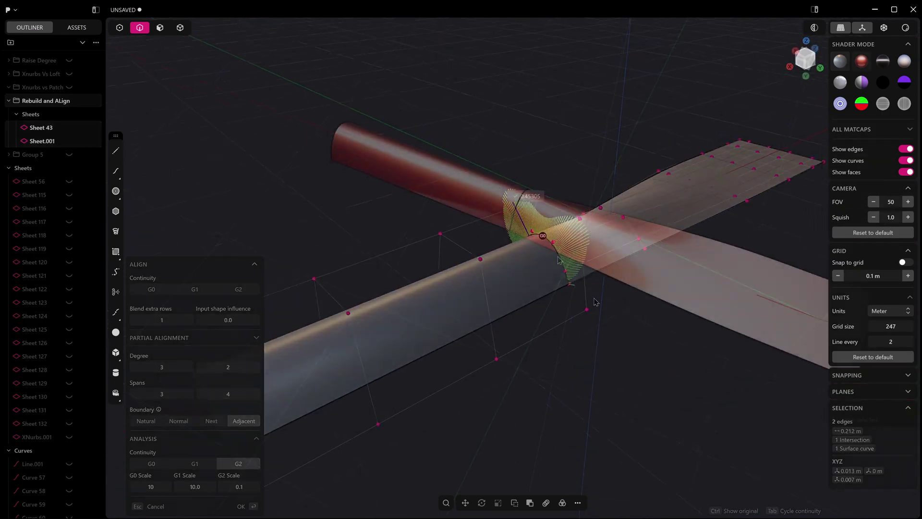
Shade the aligned sheets with zebra stripes and examine how the stripes flow across the shared edge
{"action": "mouse_move", "coordinate": [557, 238]}
{"action": "middle_mouse_down"}
{"action": "mouse_move", "coordinate": [548, 283]}
{"action": "mouse_move", "coordinate": [548, 267]}
{"action": "mouse_move", "coordinate": [515, 291]}
{"action": "mouse_move", "coordinate": [484, 268]}
{"action": "mouse_move", "coordinate": [495, 264]}
{"action": "middle_mouse_up"}
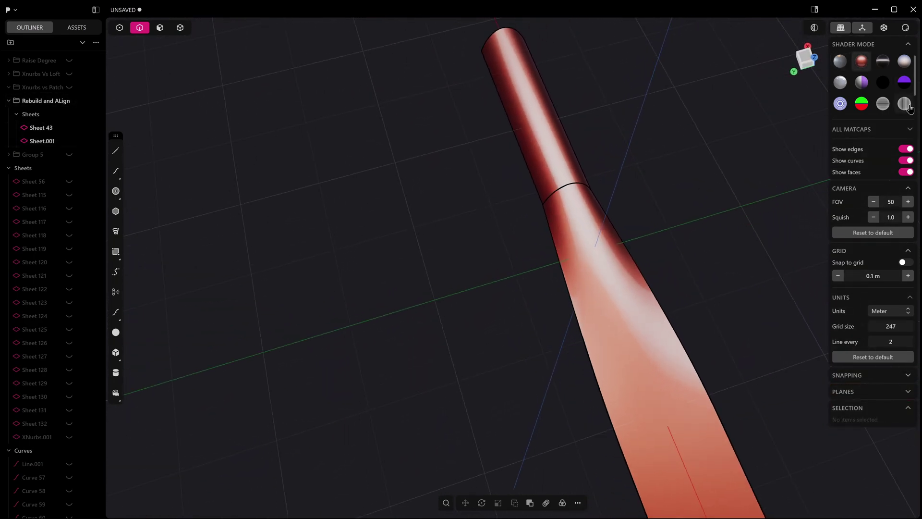
{"action": "left_click", "coordinate": [905, 104]}
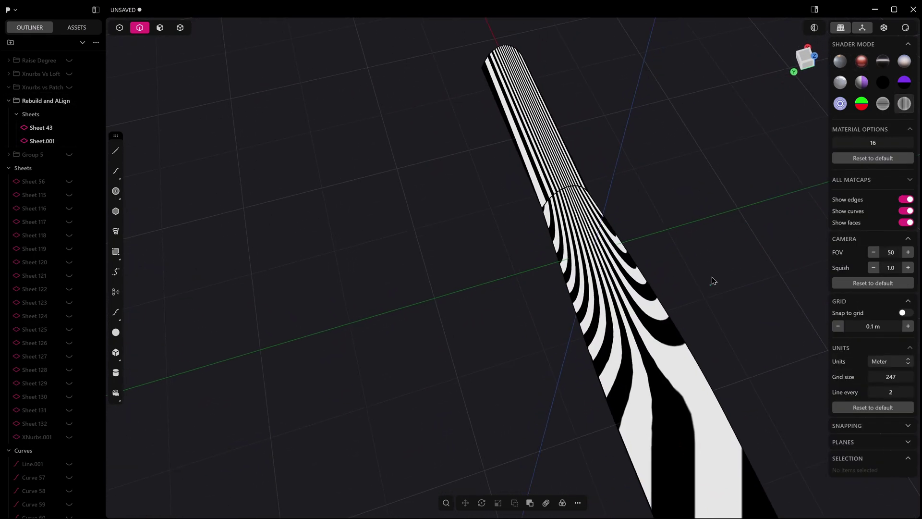
{"action": "middle_click_drag", "start_coordinate": [713, 280], "coordinate": [670, 289]}
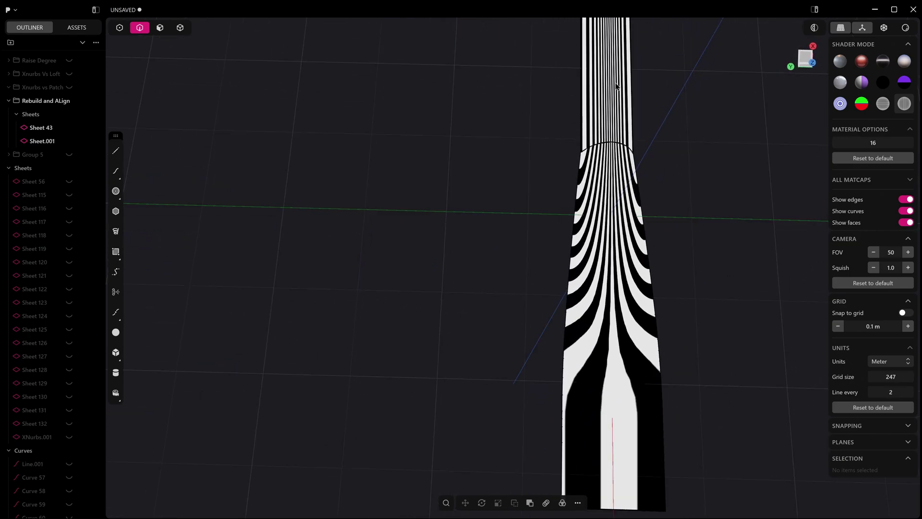
{"action": "middle_click_drag", "start_coordinate": [527, 142], "coordinate": [173, 86]}
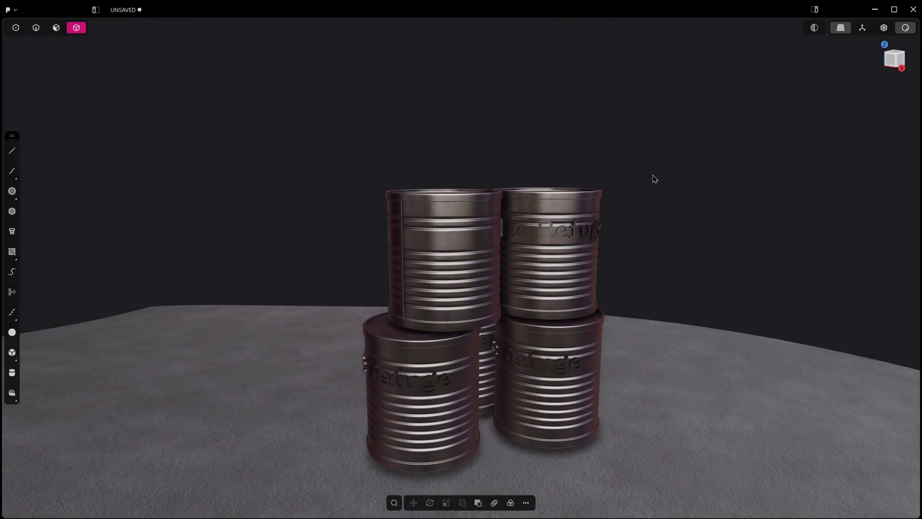
{"action": "mouse_move", "coordinate": [653, 175]}
{"action": "middle_mouse_down"}
{"action": "mouse_move", "coordinate": [637, 184]}
{"action": "mouse_move", "coordinate": [647, 177]}
{"action": "middle_mouse_up"}
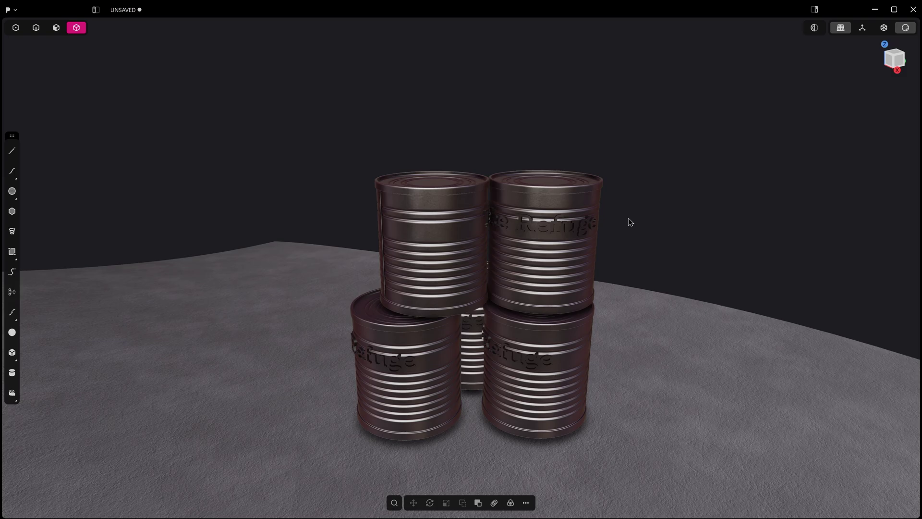
{"action": "middle_click_drag", "start_coordinate": [631, 222], "coordinate": [654, 201]}
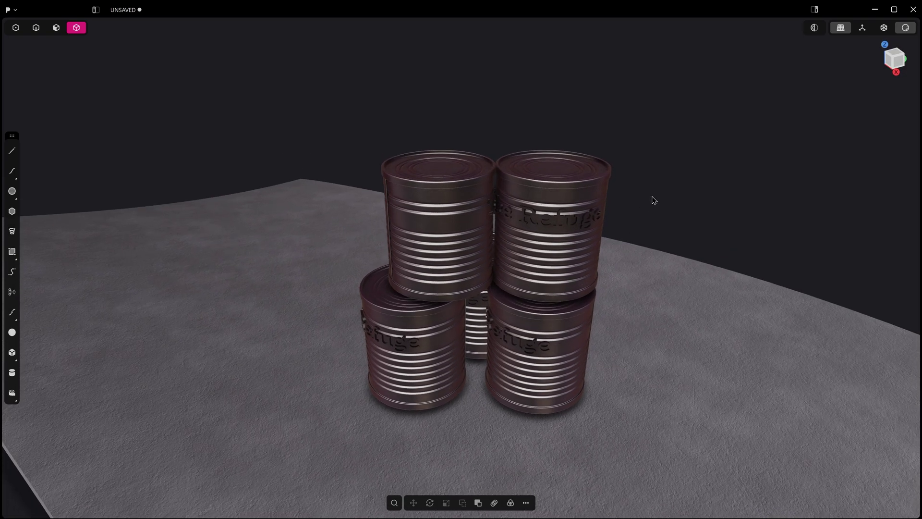